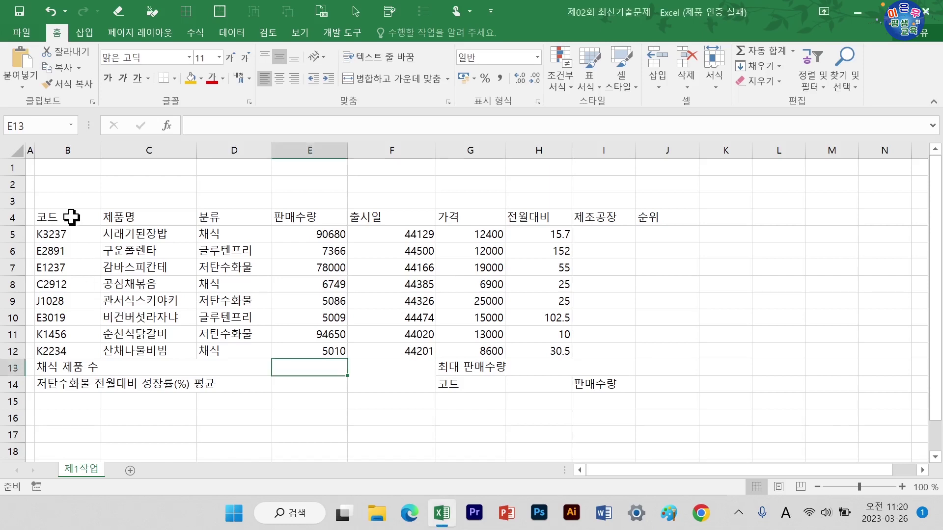
# - Apply all borders to B4:J14, with thick outside borders around the whole table and around the summary rows B13:J14
pyautogui.moveTo(69, 216); pyautogui.dragTo(658, 380)
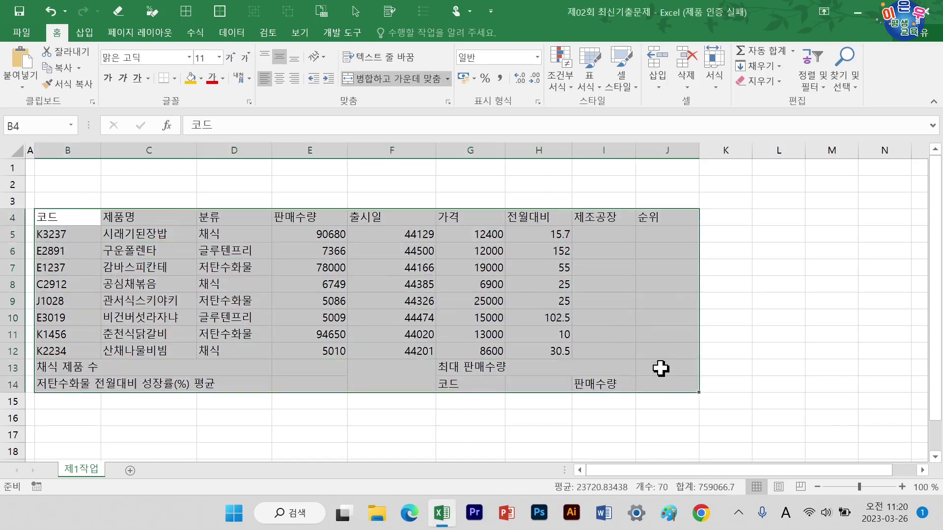
pyautogui.click(174, 79)
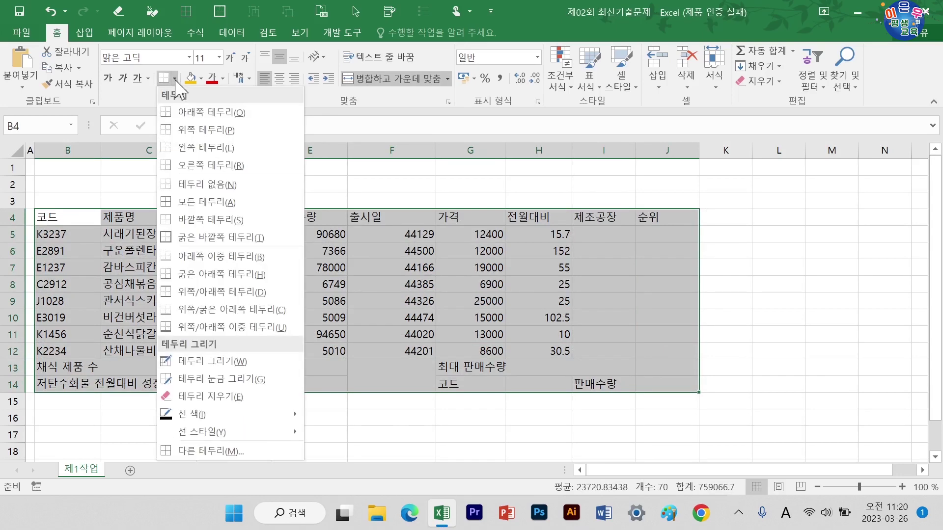
pyautogui.click(196, 202)
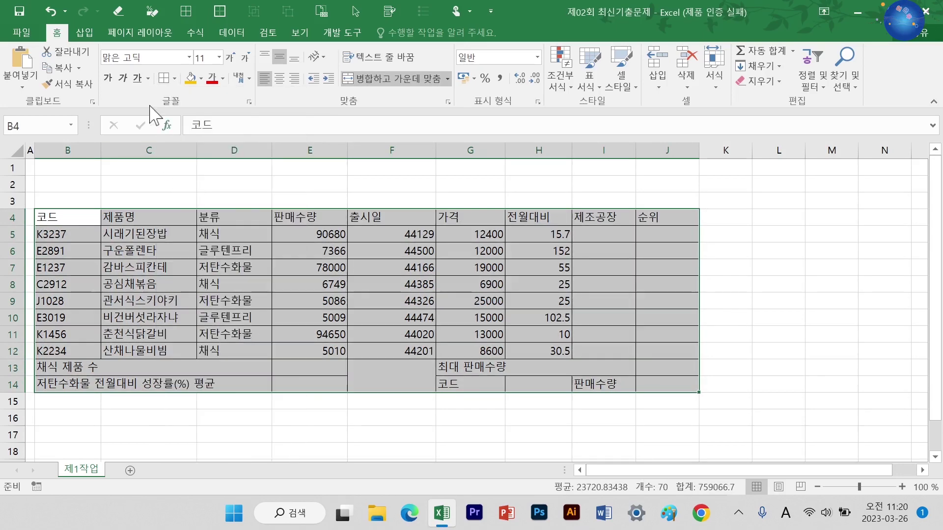
pyautogui.click(174, 79)
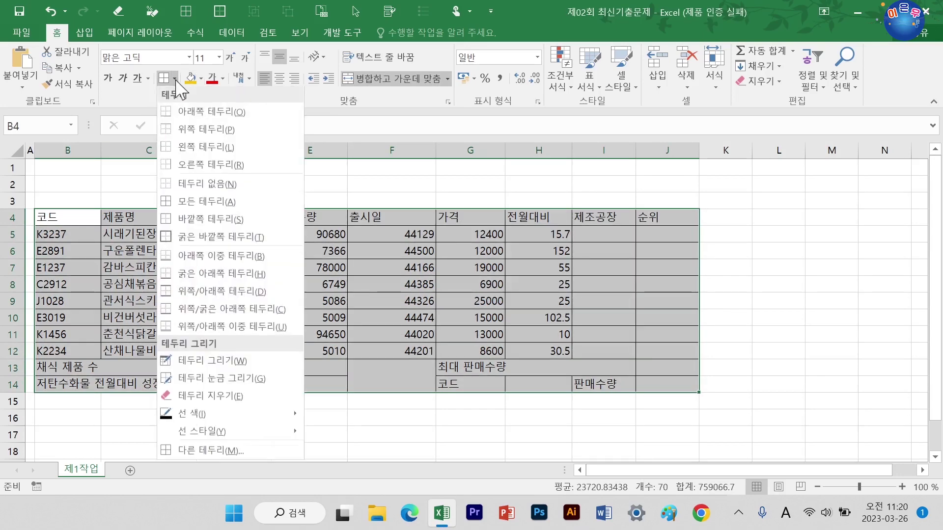
pyautogui.click(186, 238)
pyautogui.moveTo(127, 367); pyautogui.dragTo(649, 377)
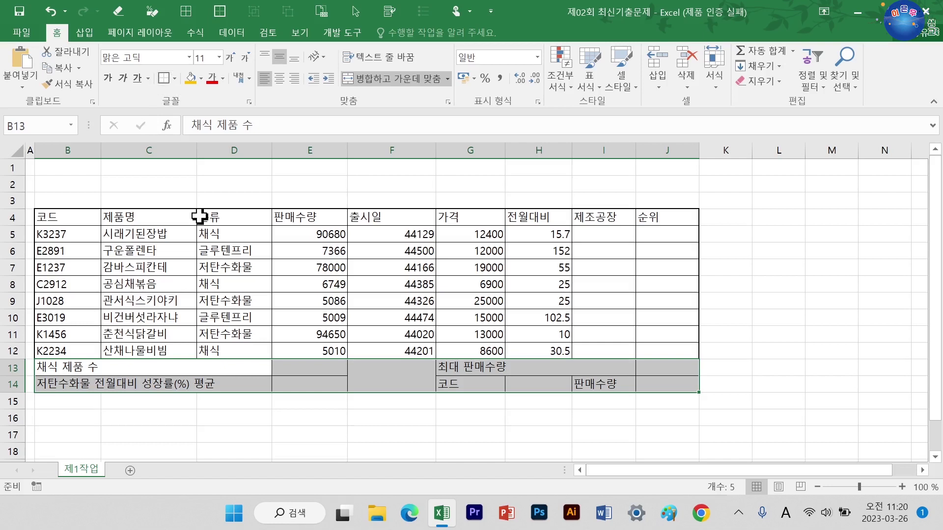
# - Centre the contents of B4:J14 horizontally and apply the comma style to the numeric range E5:J12
pyautogui.moveTo(73, 216); pyautogui.dragTo(678, 396)
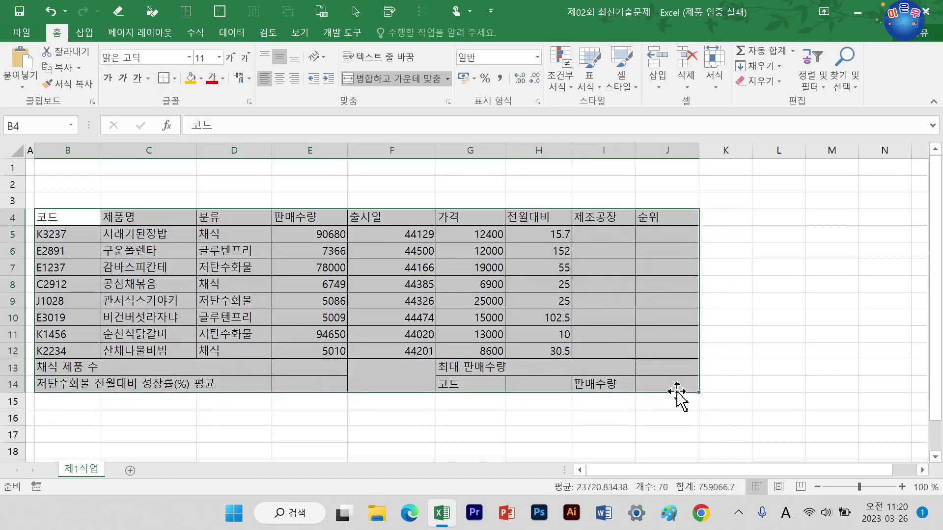
pyautogui.click(280, 78)
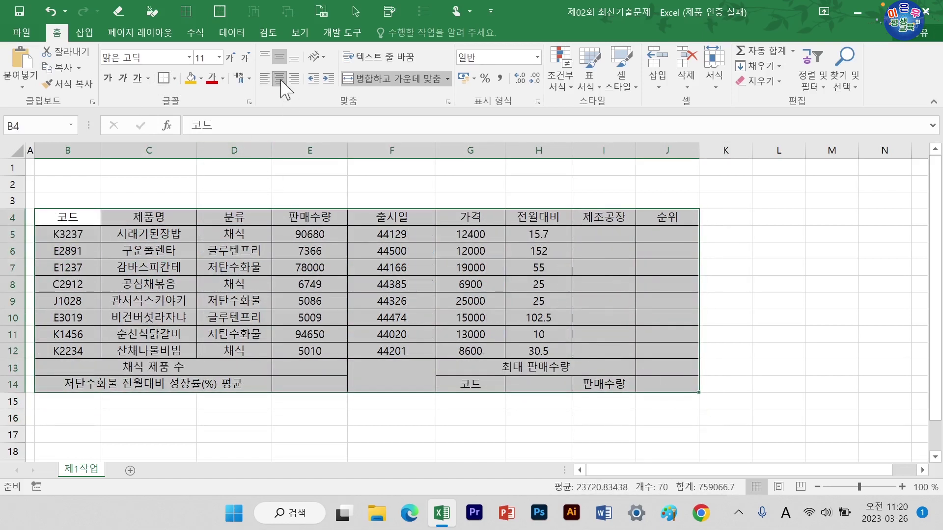
pyautogui.click(328, 233)
pyautogui.moveTo(359, 242); pyautogui.dragTo(663, 352)
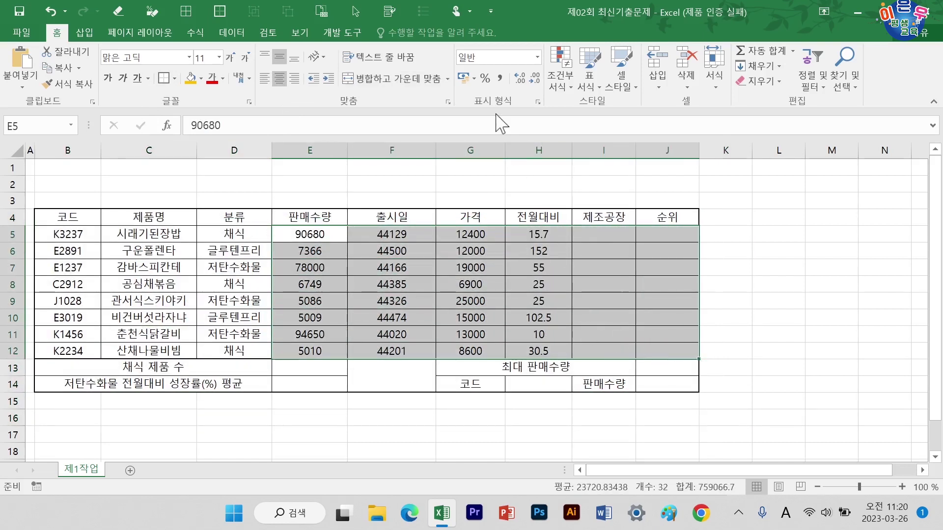
pyautogui.click(500, 78)
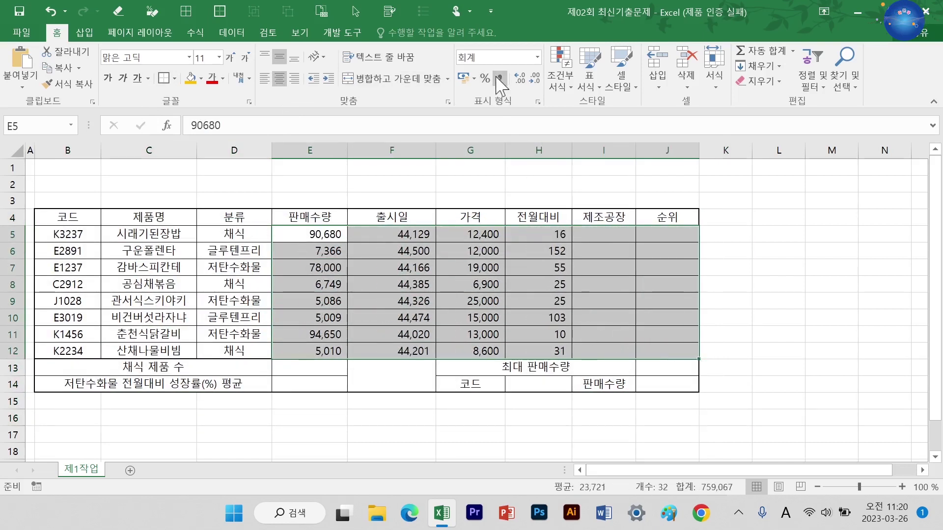
# - Format the 출시일 values in F5:F12 as dates in the 2012-03-14 style
pyautogui.moveTo(381, 235); pyautogui.dragTo(387, 349)
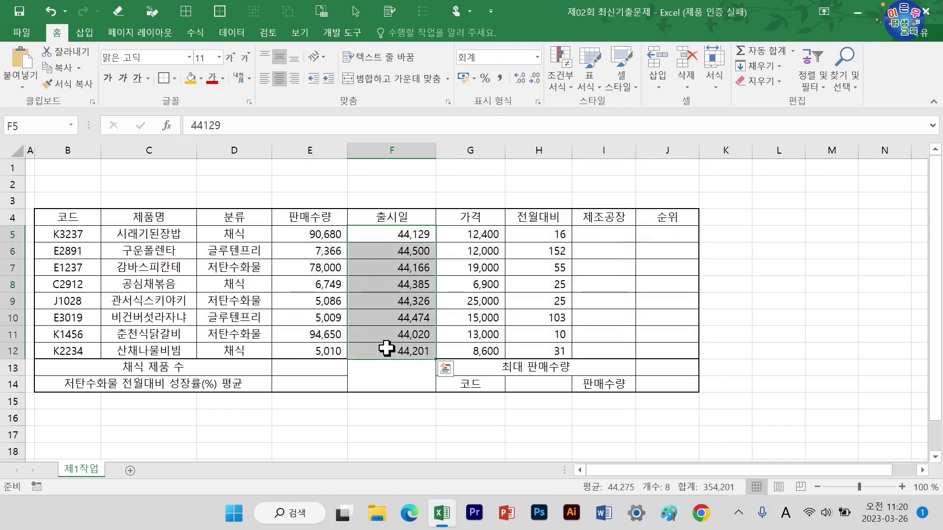
pyautogui.hotkey('ctrl', 'q')
pyautogui.rightClick(396, 291)
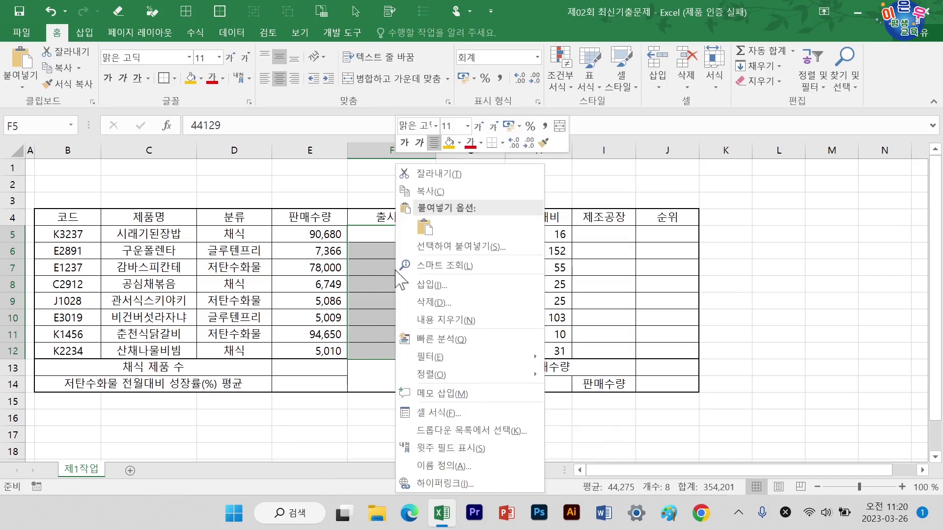
pyautogui.click(436, 415)
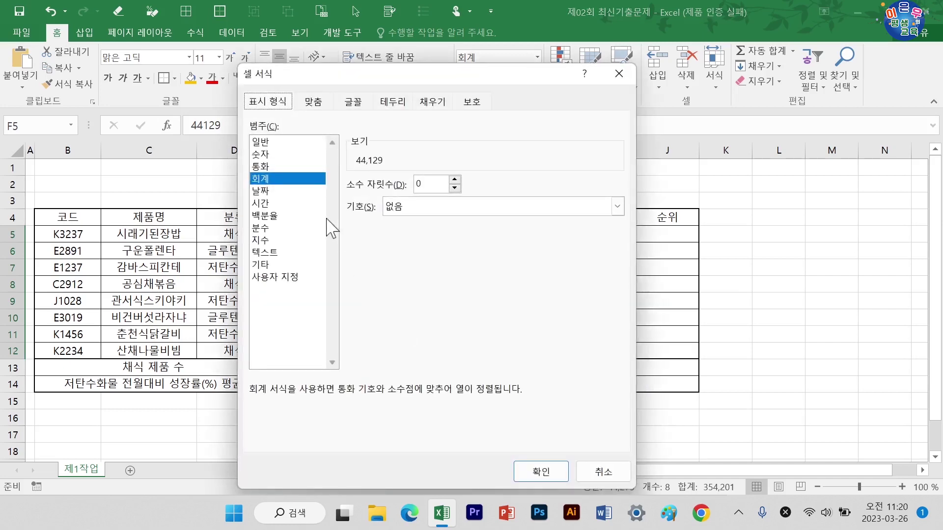
pyautogui.click(284, 194)
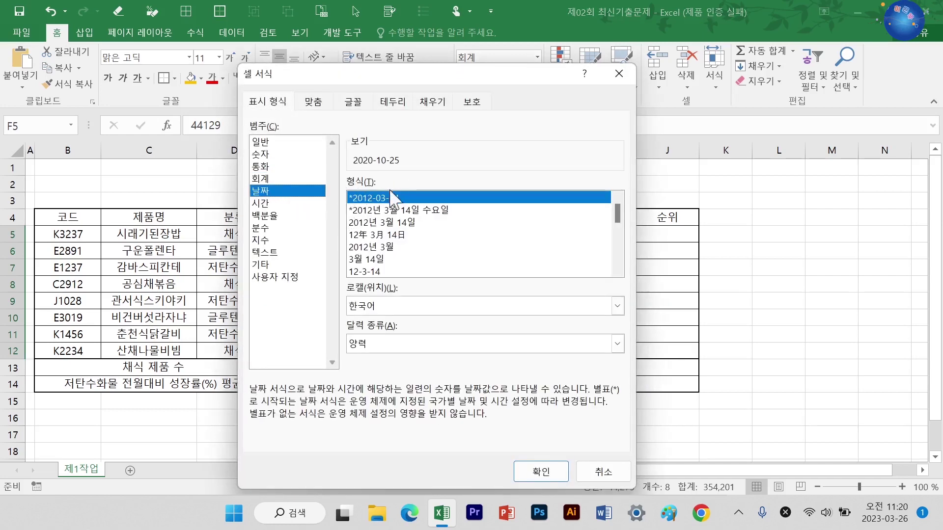
pyautogui.click(543, 471)
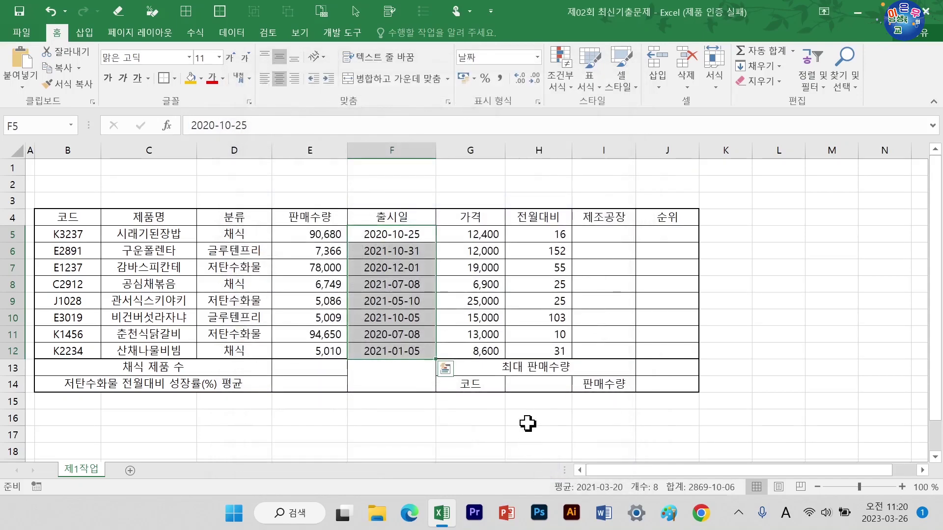
pyautogui.click(600, 235)
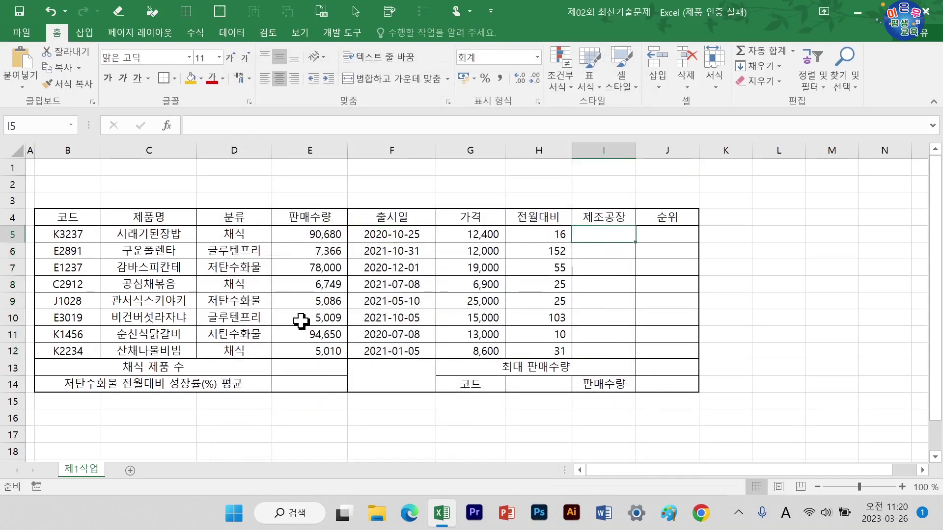
# - Increase the row height of rows 1 to 3 above the table
pyautogui.click(9, 216)
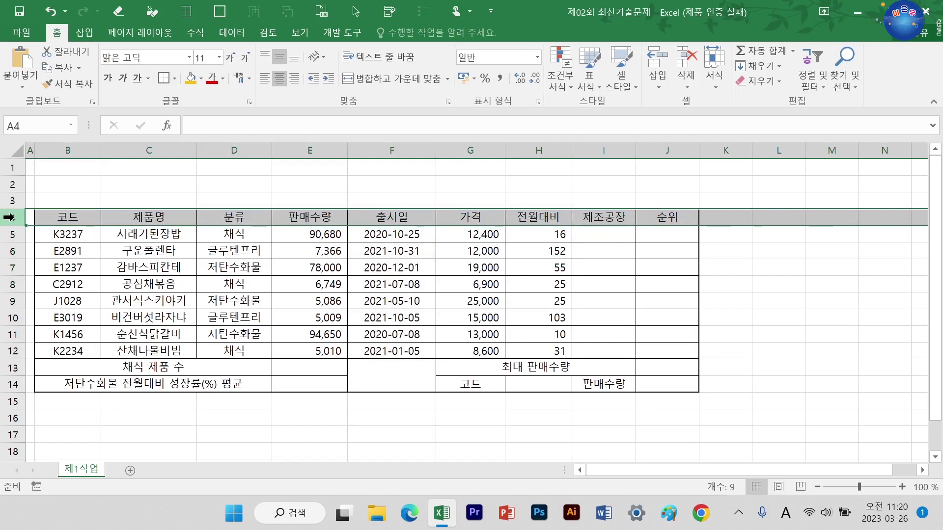
pyautogui.moveTo(14, 167); pyautogui.dragTo(14, 199)
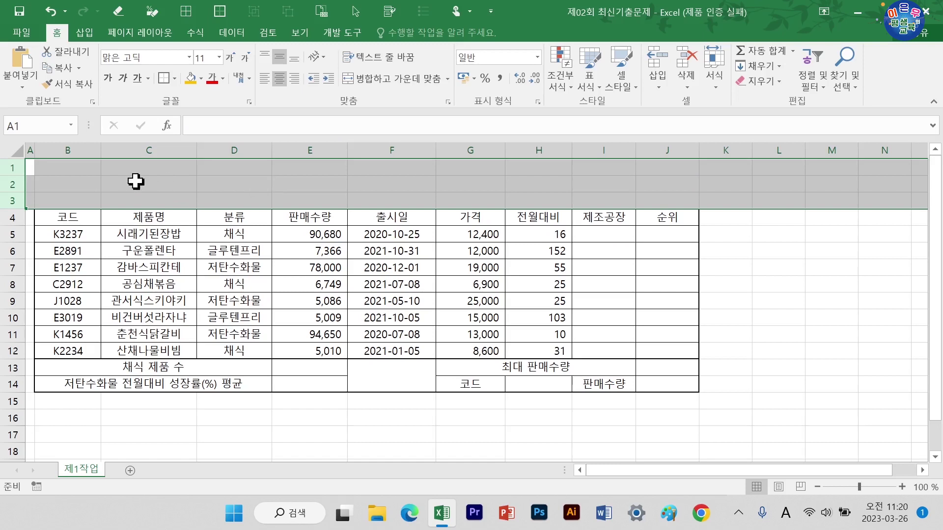
pyautogui.rightClick(18, 186)
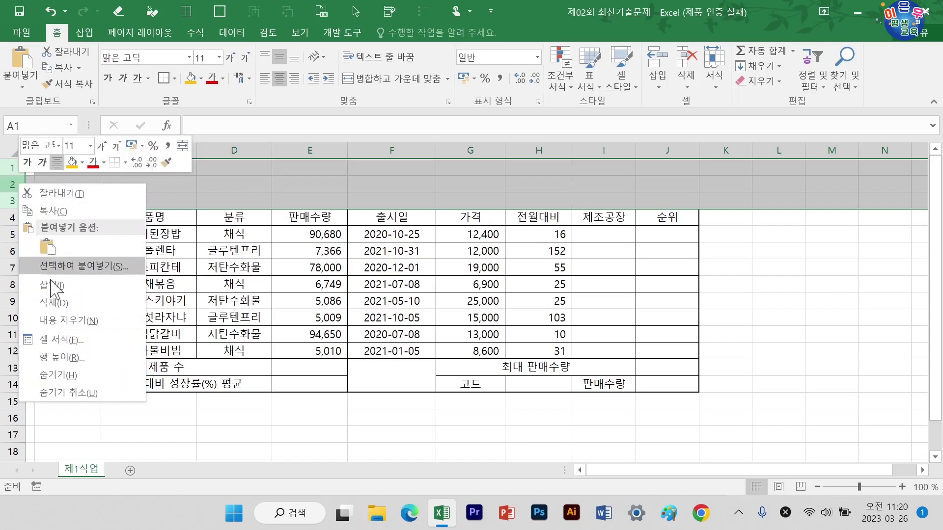
pyautogui.click(62, 358)
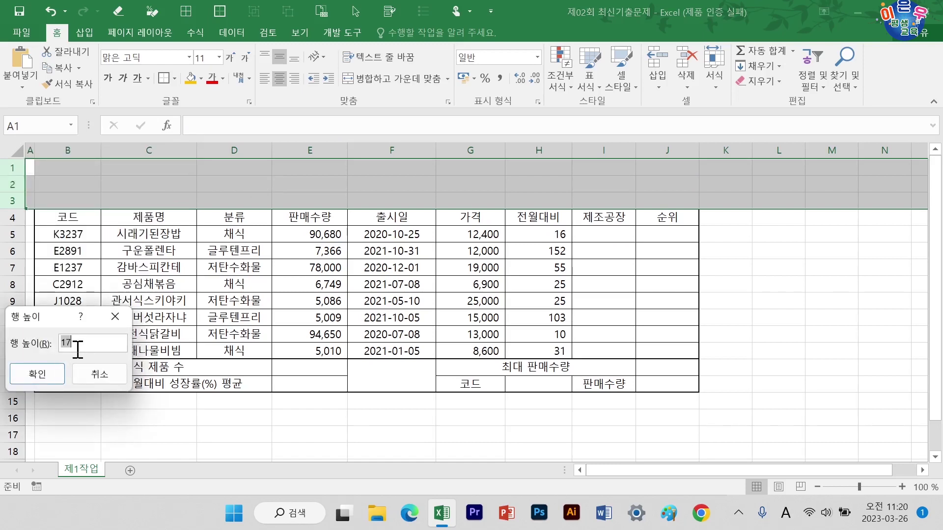
pyautogui.press('Return')
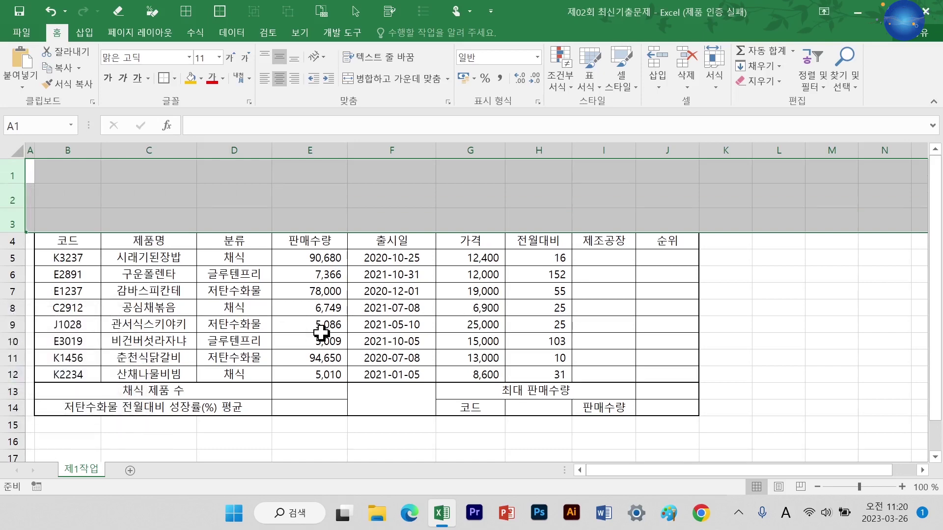
pyautogui.click(322, 326)
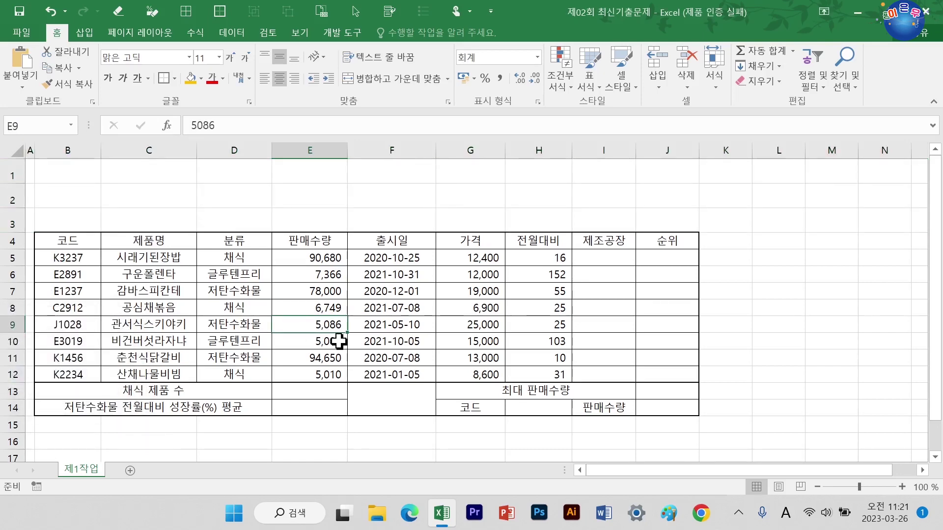
# - Insert a flowchart Display shape about 15.5 cm wide and 2 cm high over B1:G3 and nudge it slightly upward
pyautogui.click(89, 34)
pyautogui.click(179, 51)
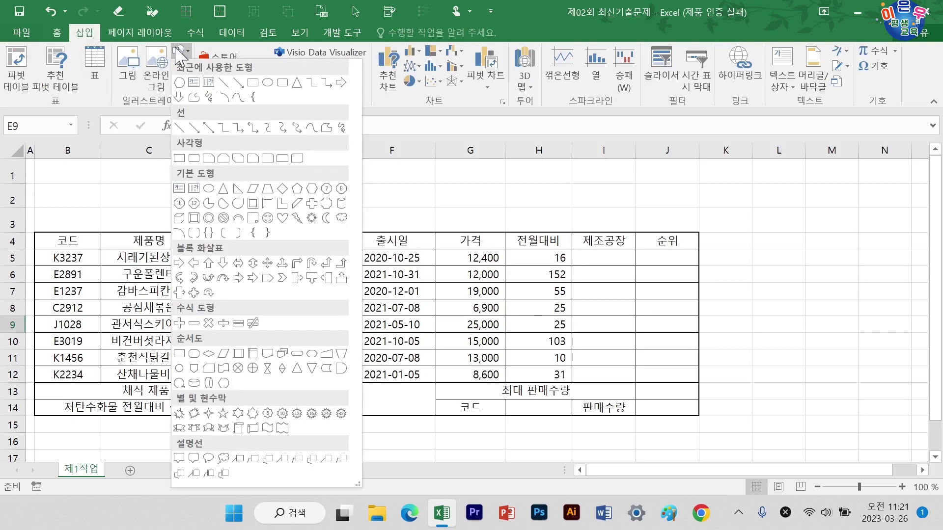
pyautogui.click(223, 384)
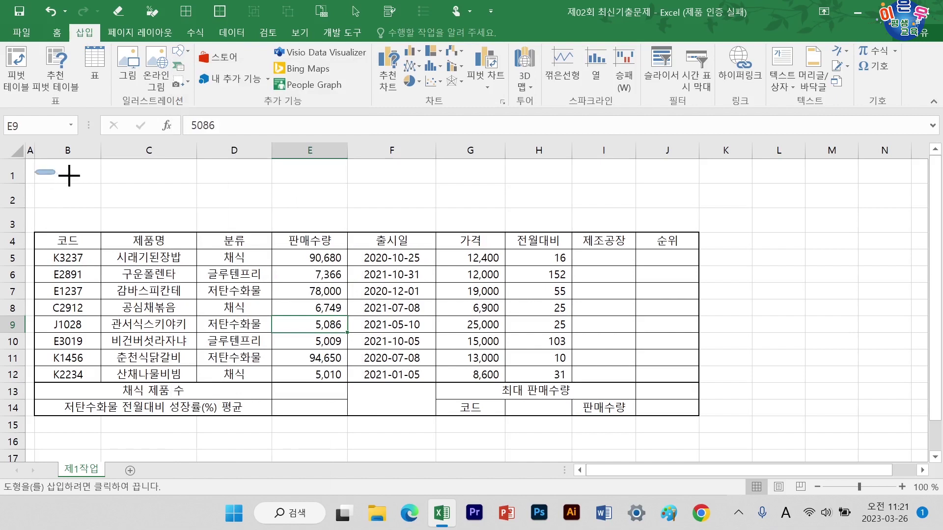
pyautogui.moveTo(69, 175)
pyautogui.mouseDown()
pyautogui.moveTo(265, 191)
pyautogui.moveTo(466, 226)
pyautogui.mouseUp()
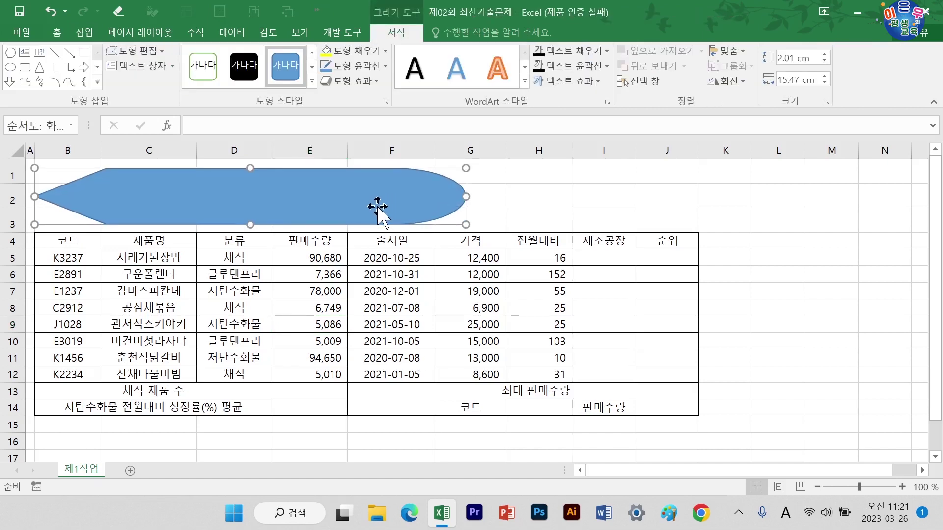
pyautogui.press('Up')
pyautogui.press('Up')
pyautogui.press('Up')
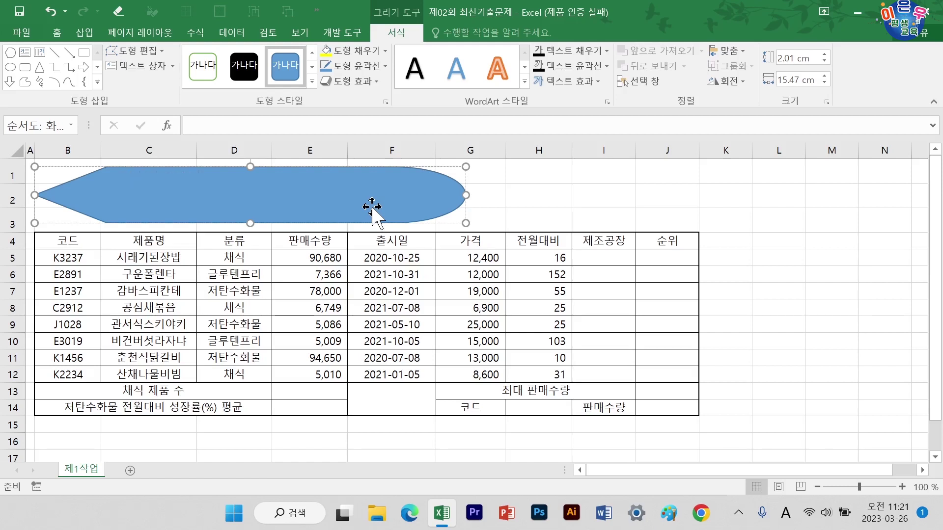
# - Enter the title "밀키트 베스트 판매 현황" in the flowchart shape
pyautogui.write('밀')
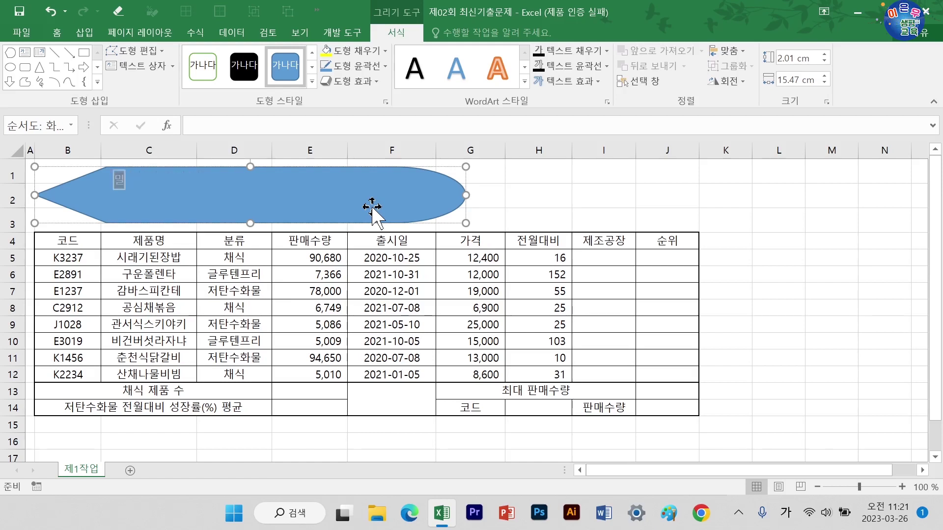
pyautogui.write('키트 배송트 ')
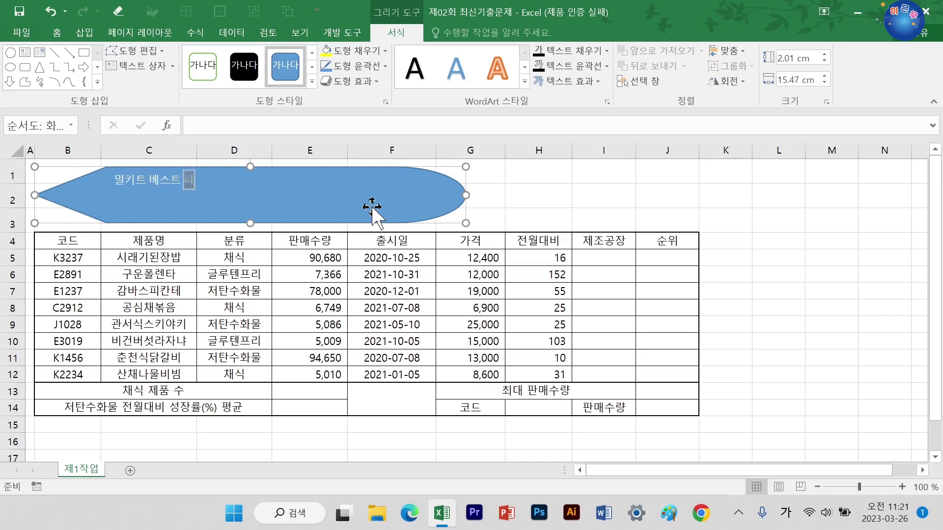
pyautogui.write('판매 현황')
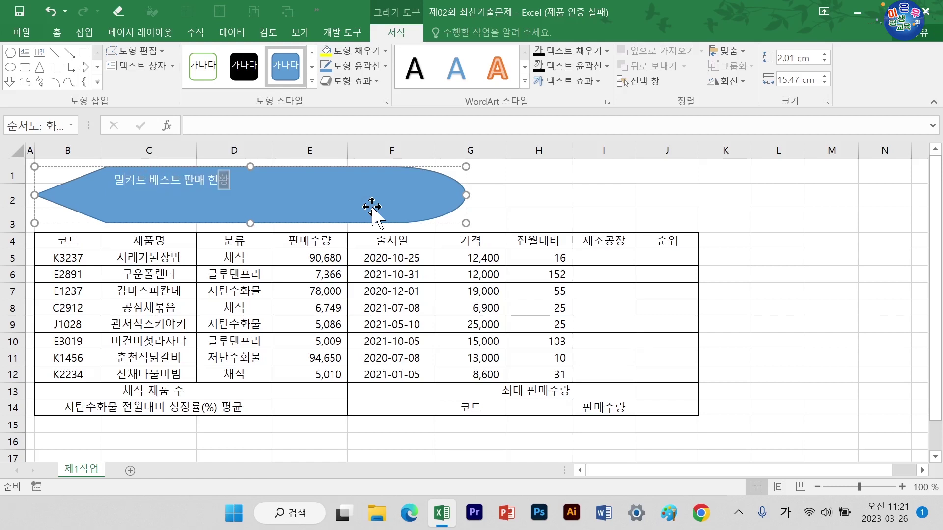
pyautogui.click(551, 193)
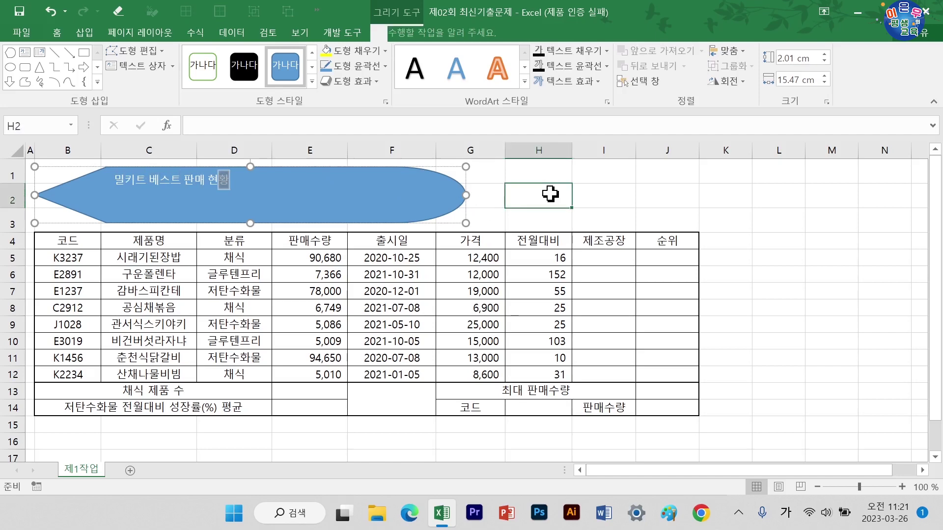
# - Centre the title text horizontally and vertically within the flowchart shape
pyautogui.click(372, 194)
pyautogui.click(371, 191)
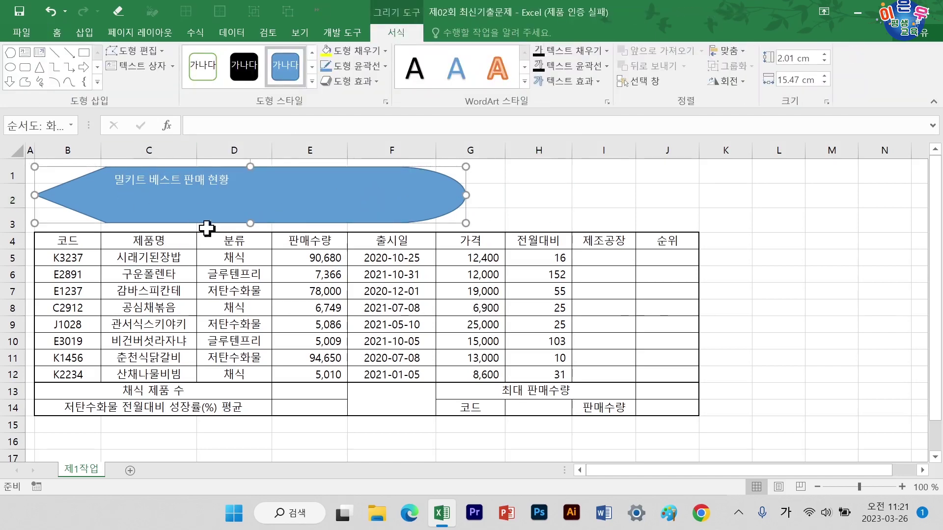
pyautogui.click(56, 33)
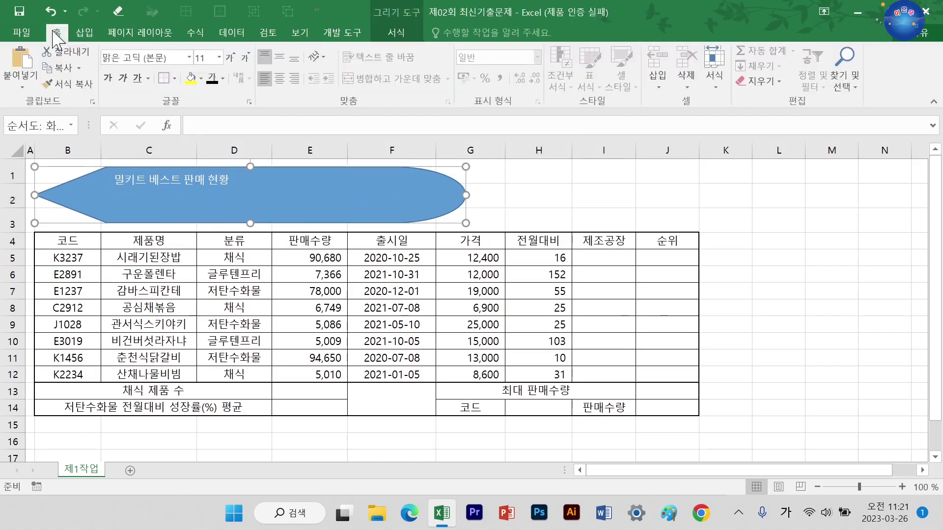
pyautogui.click(278, 78)
pyautogui.click(280, 57)
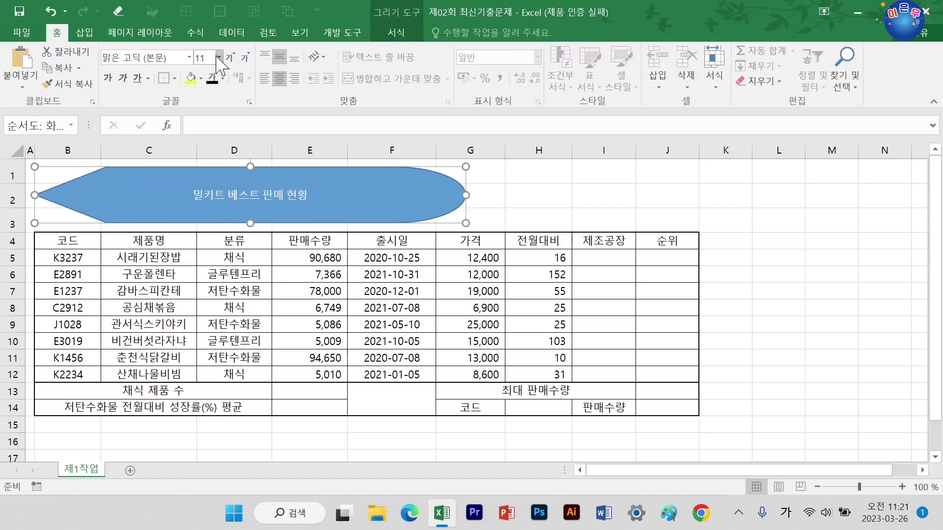
# - Set the title text in the flowchart shape to 굴림, 24 pt, bold
pyautogui.click(147, 57)
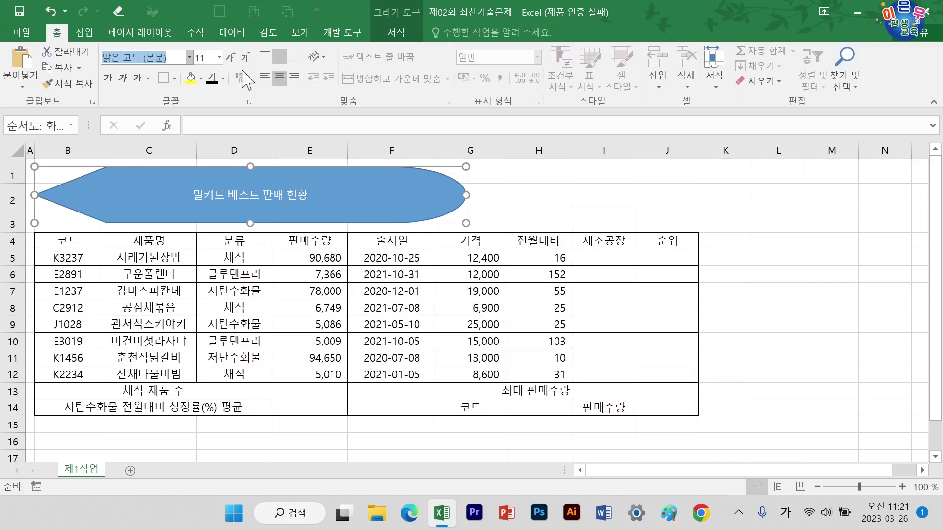
pyautogui.write('굴림')
pyautogui.press('Tab')
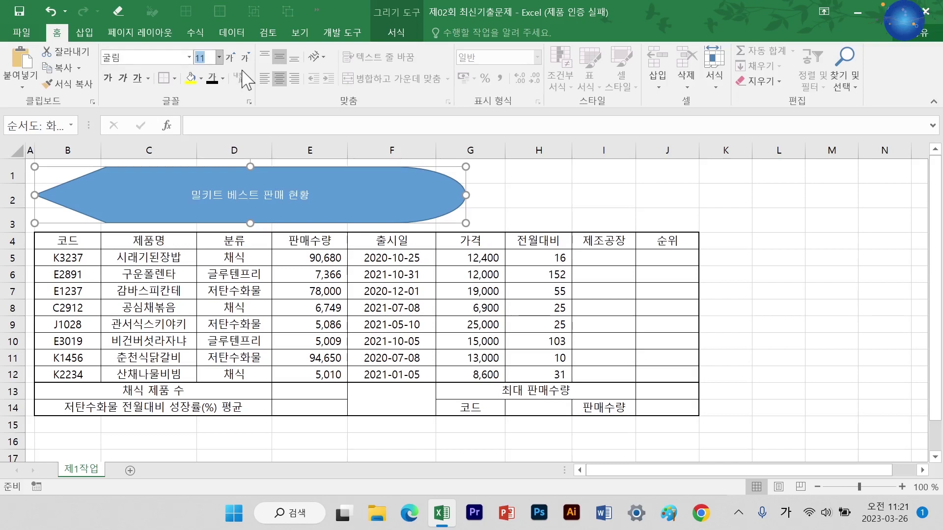
pyautogui.write('24')
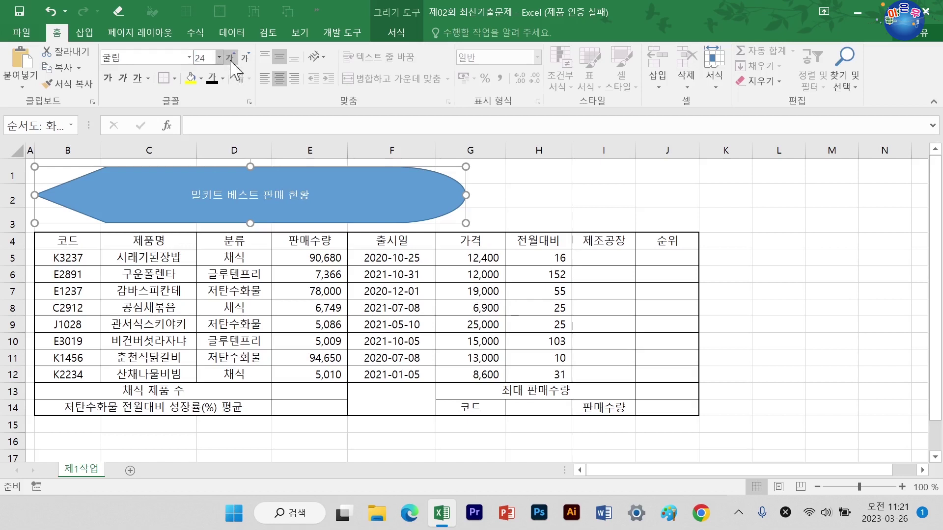
pyautogui.press('Return')
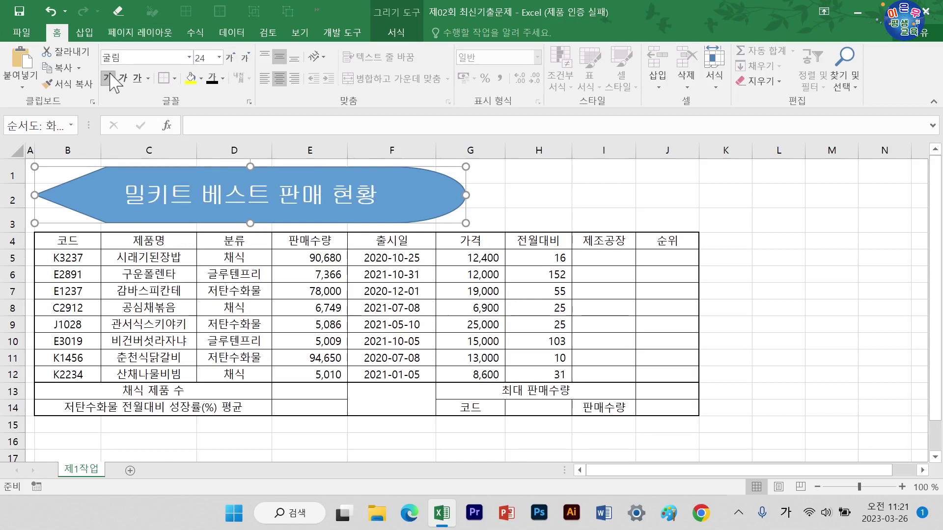
pyautogui.click(111, 76)
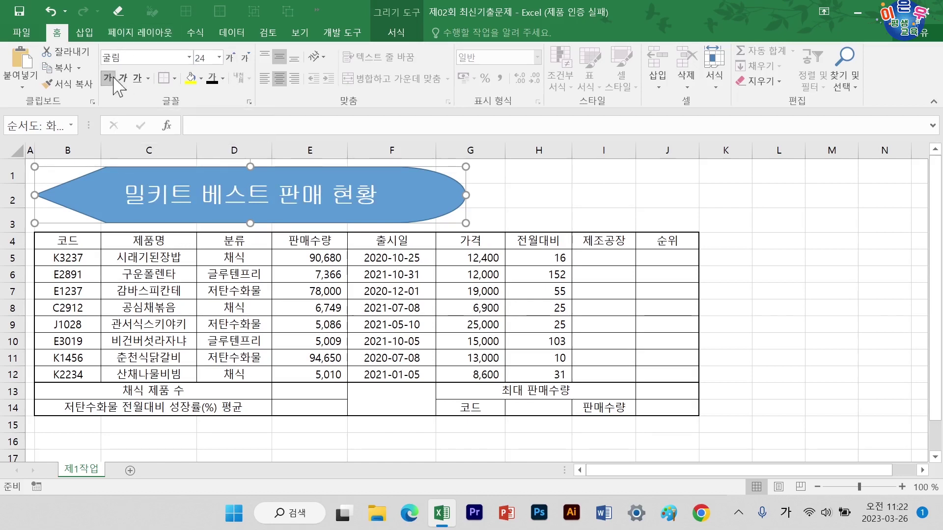
# - Fill the title shape with standard yellow and colour its text black
pyautogui.click(201, 77)
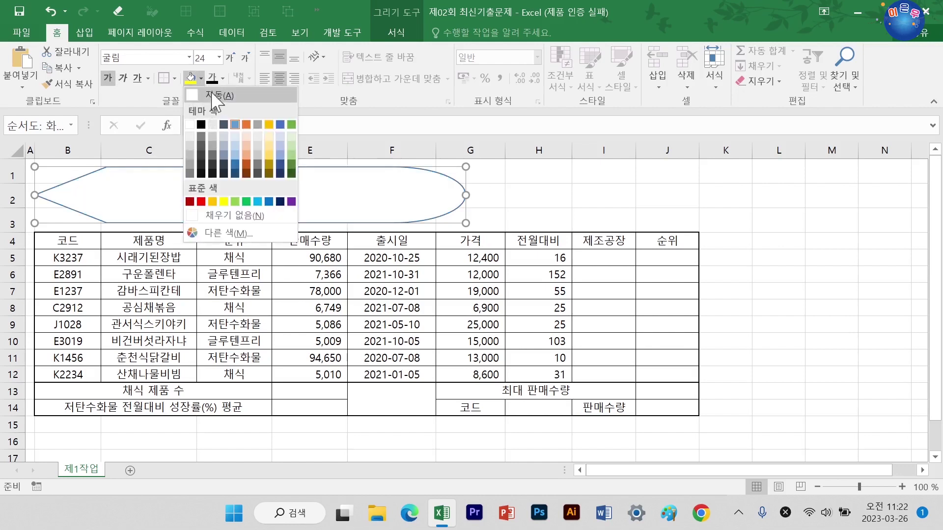
pyautogui.click(224, 201)
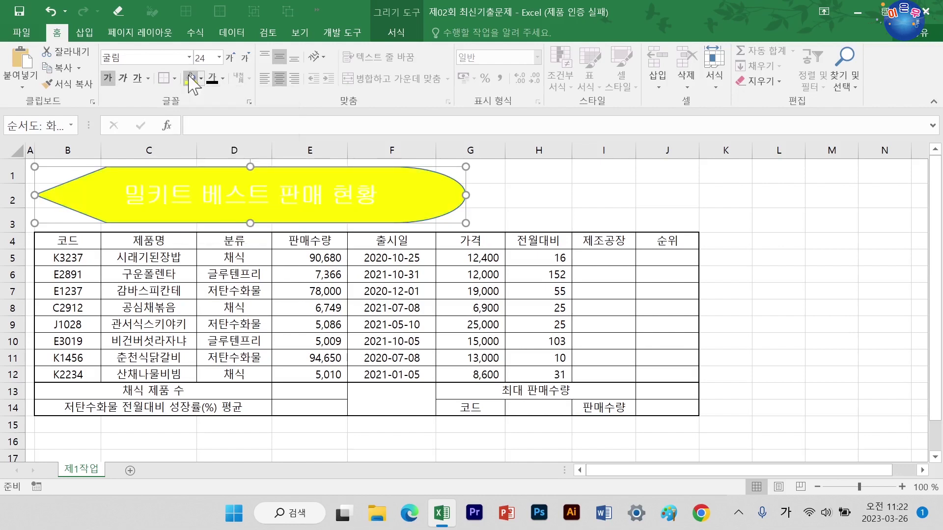
pyautogui.click(214, 76)
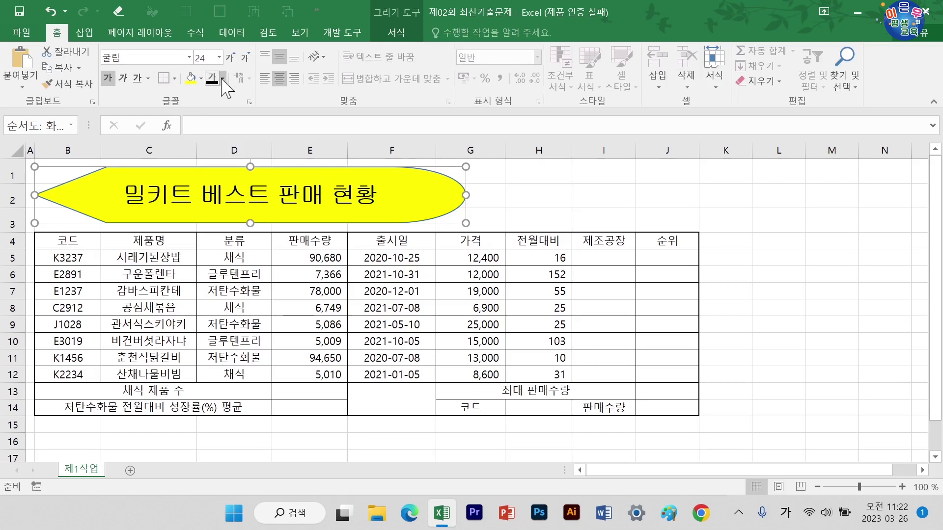
pyautogui.click(536, 169)
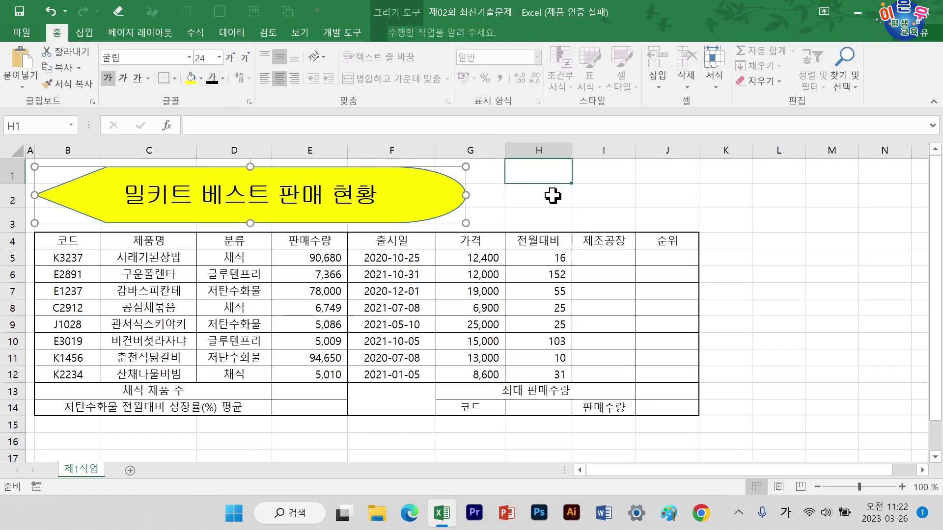
pyautogui.click(554, 195)
# - Apply an outer shadow offset to the right to the yellow title shape
pyautogui.click(448, 194)
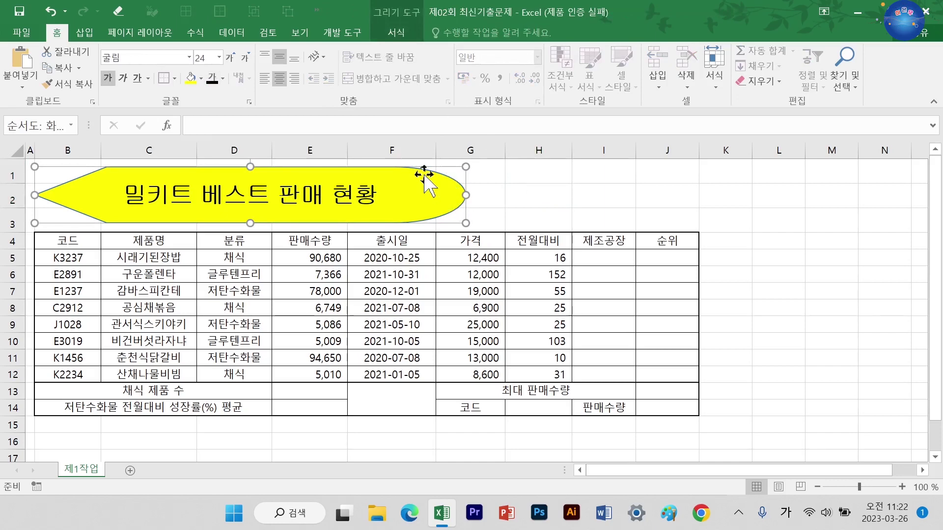
pyautogui.click(634, 207)
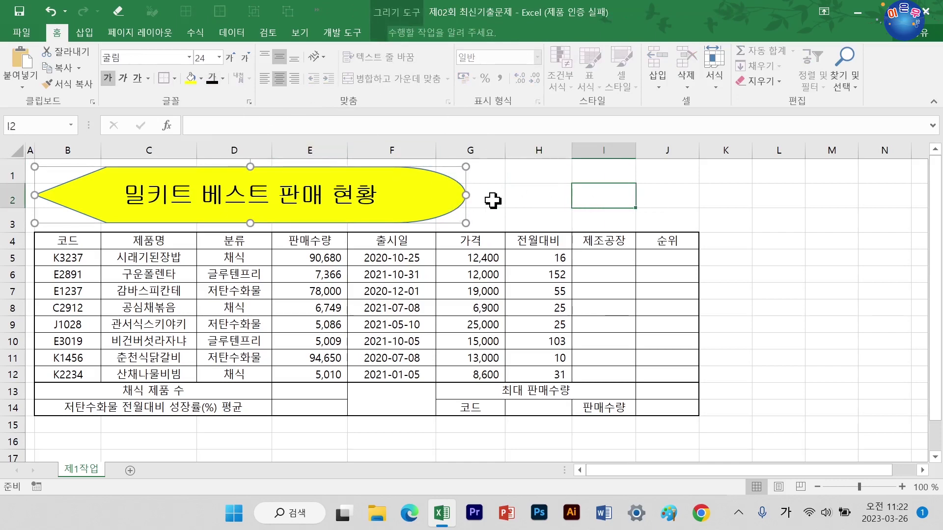
pyautogui.click(427, 200)
pyautogui.click(396, 32)
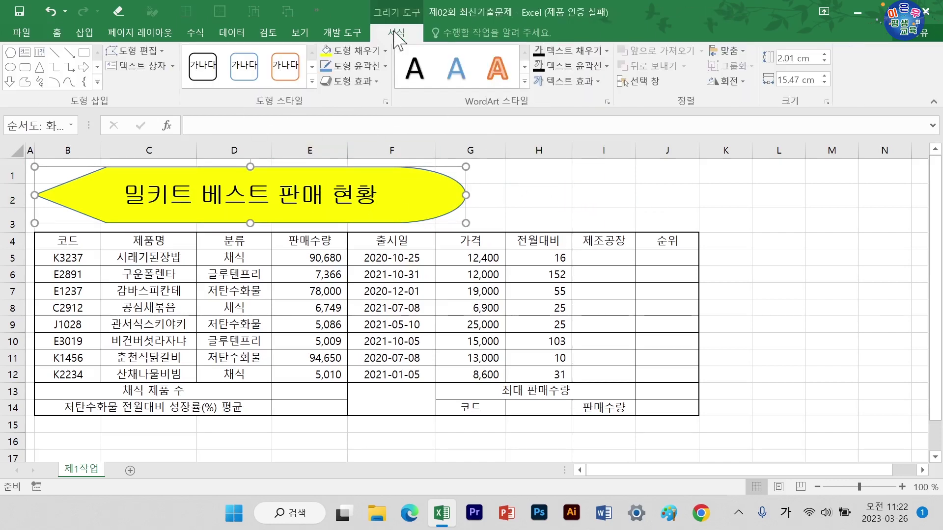
pyautogui.click(375, 83)
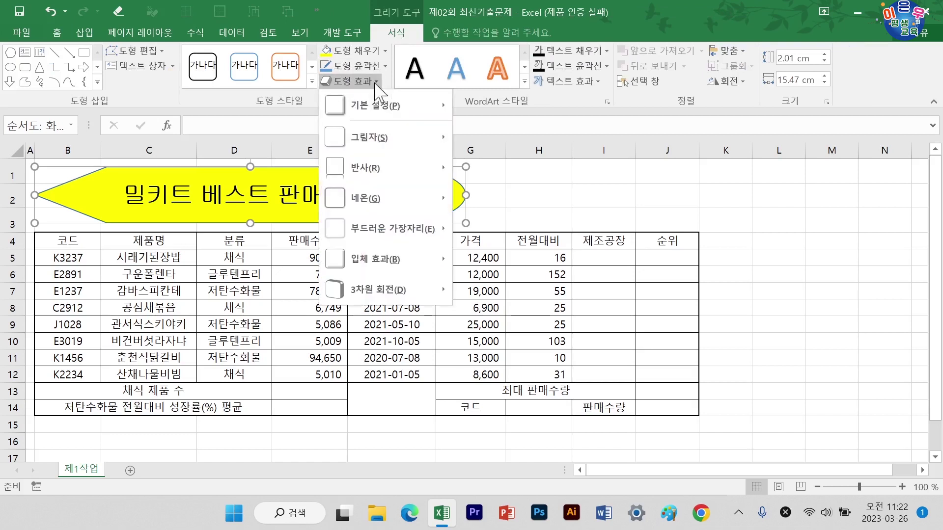
pyautogui.moveTo(349, 140)
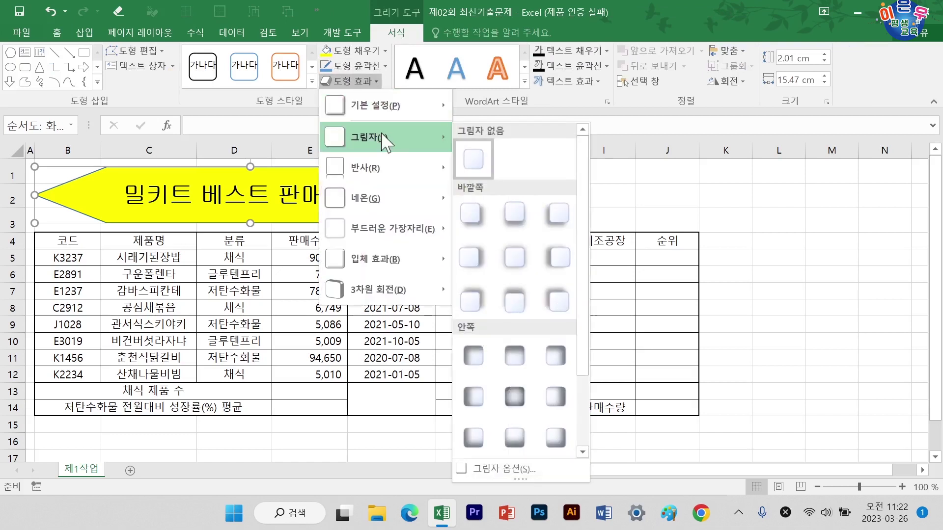
pyautogui.click(474, 266)
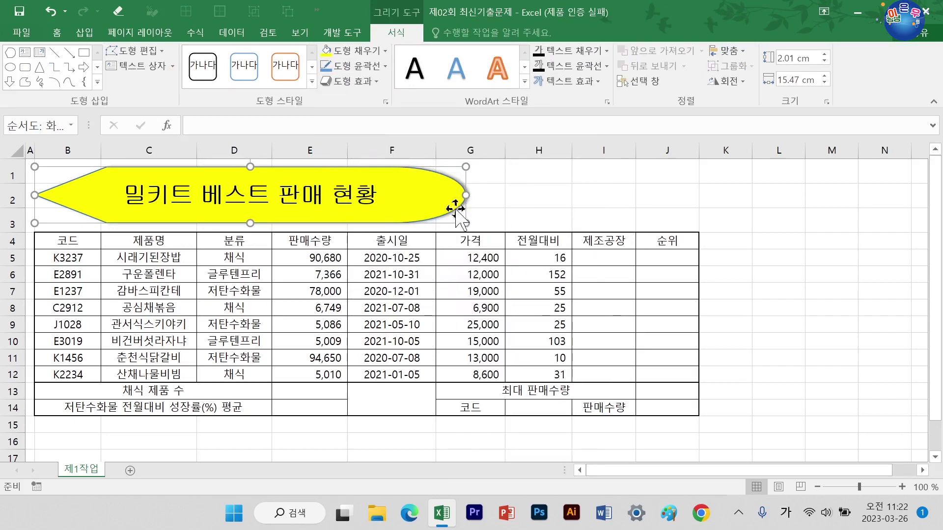
pyautogui.click(479, 199)
pyautogui.click(550, 198)
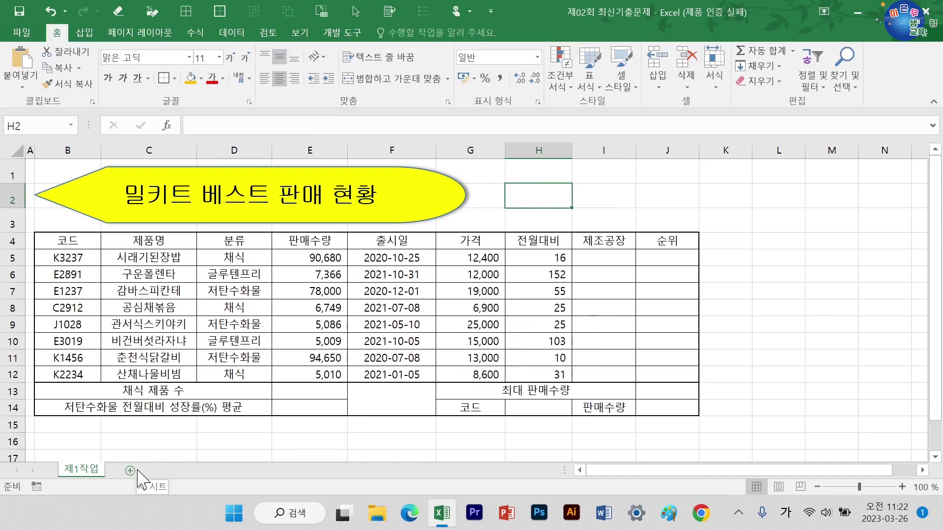
# - Add two new worksheets after 제1작업 and group Sheet1 with Sheet2
pyautogui.click(131, 471)
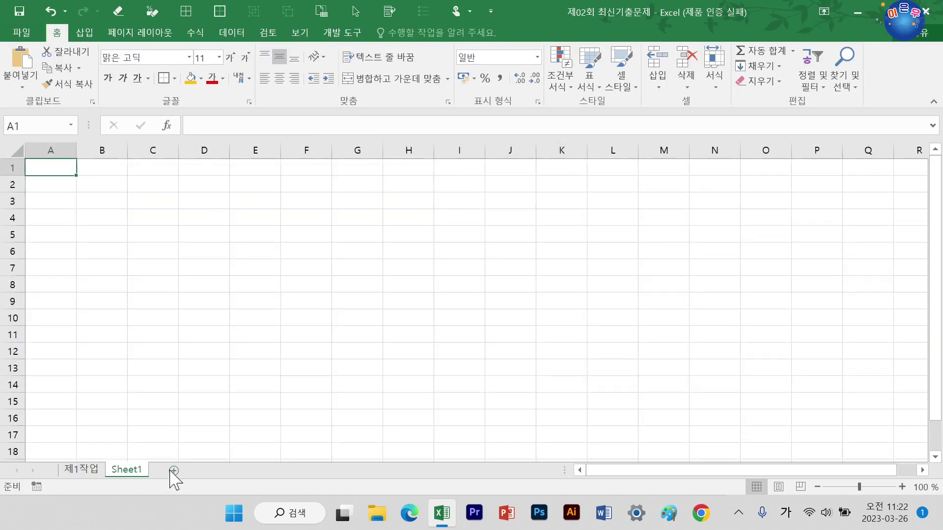
pyautogui.click(173, 472)
pyautogui.click(134, 473)
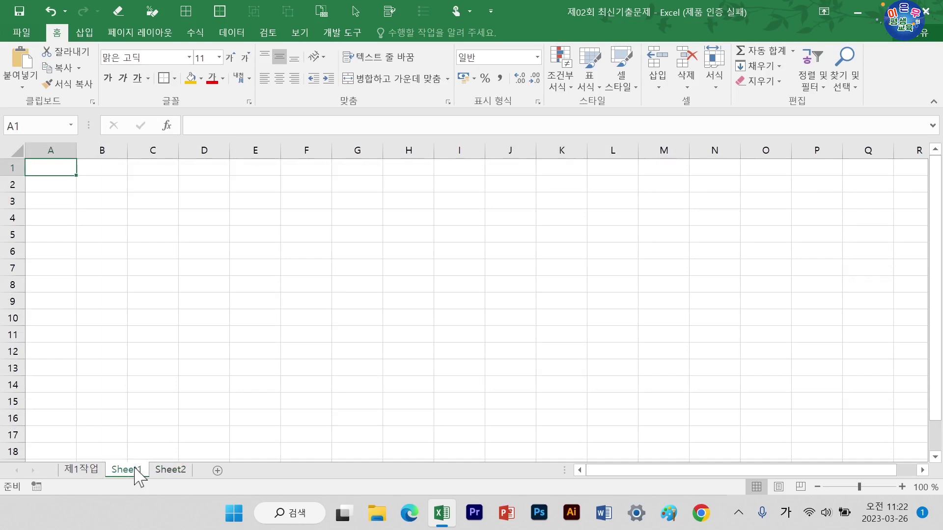
pyautogui.keyDown('shift'); pyautogui.click(175, 471); pyautogui.keyUp('shift')
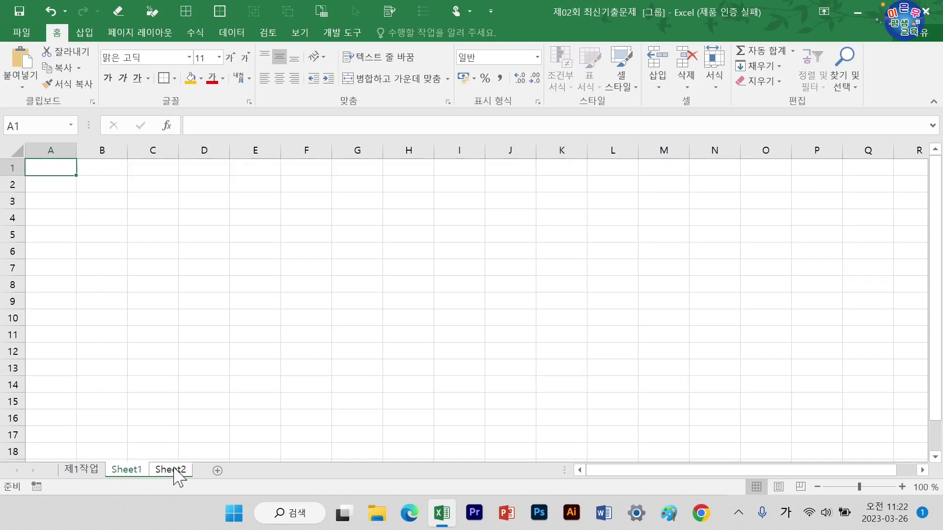
# - Set the width of column A to 1 on both grouped sheets
pyautogui.click(50, 149)
pyautogui.rightClick(51, 148)
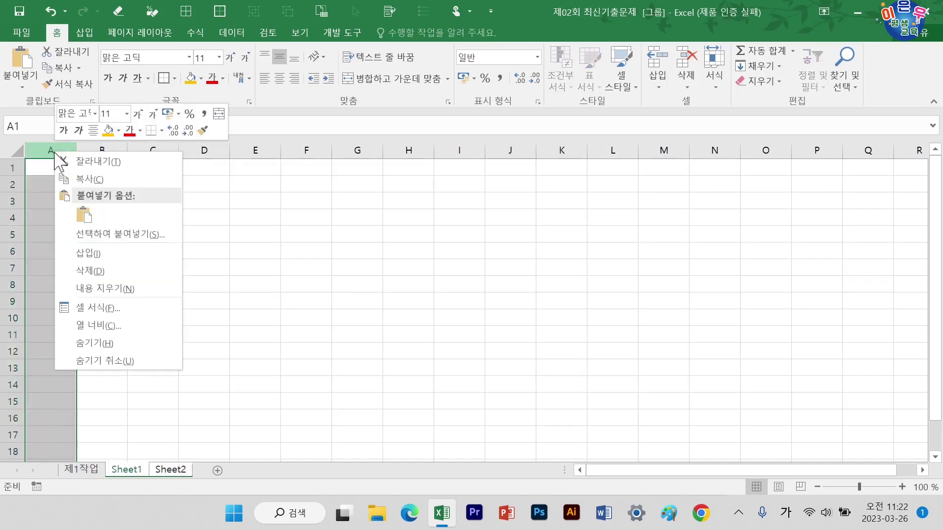
pyautogui.click(97, 326)
pyautogui.write('1')
pyautogui.press('Return')
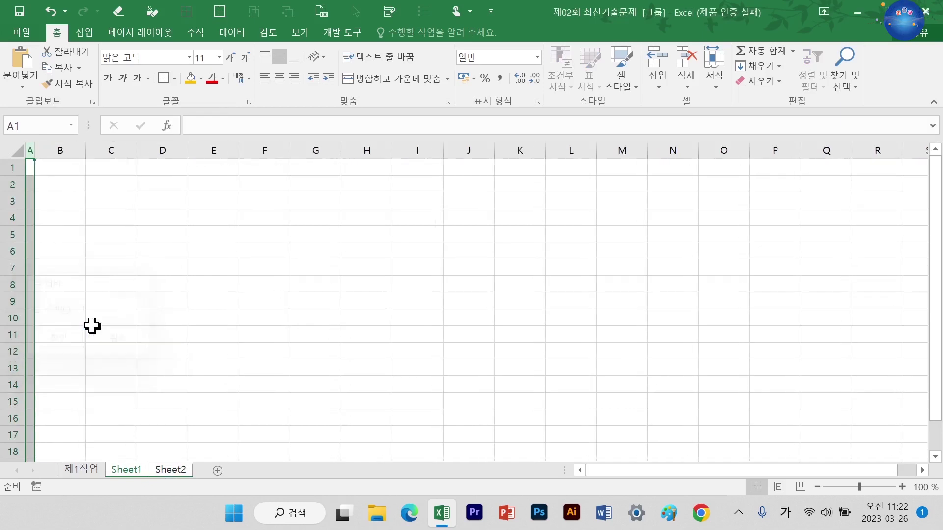
# - On Sheet1 alone, enter 확인 in cell C3 with a line break between the two characters
pyautogui.click(94, 472)
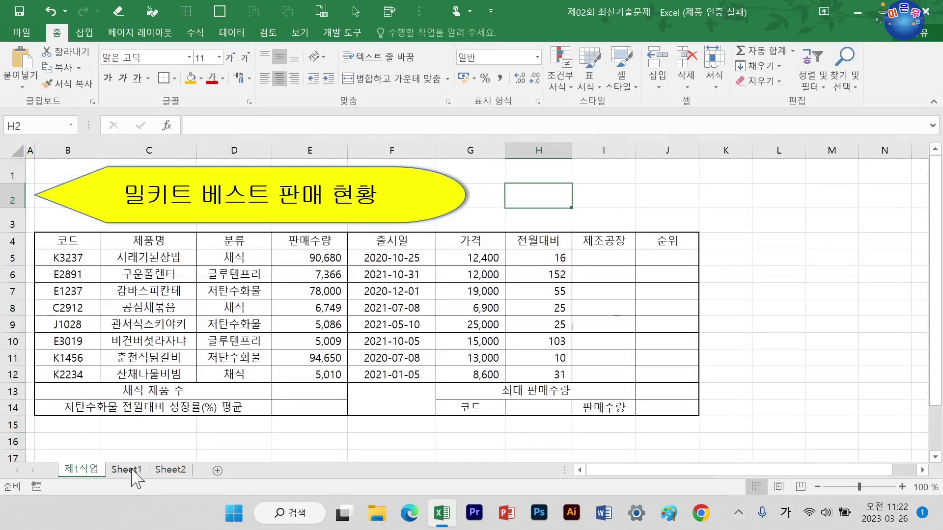
pyautogui.click(128, 471)
pyautogui.click(140, 266)
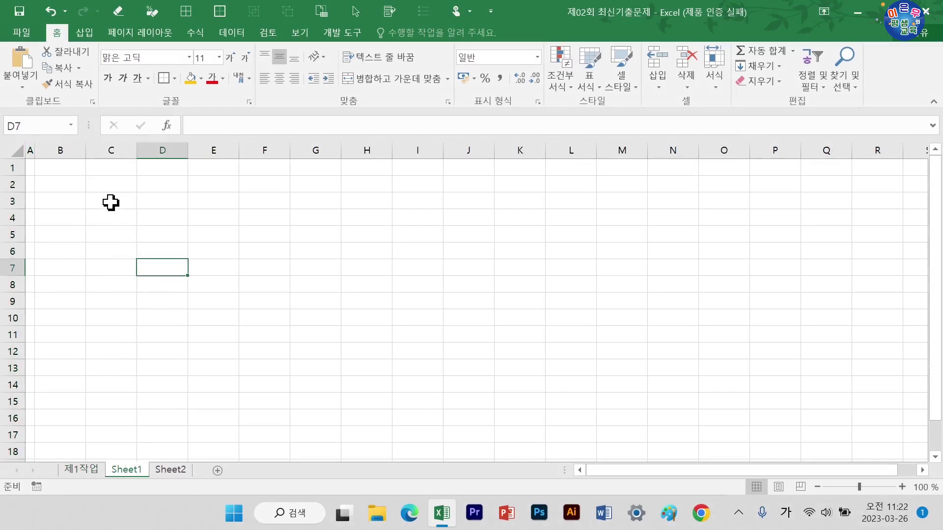
pyautogui.click(109, 202)
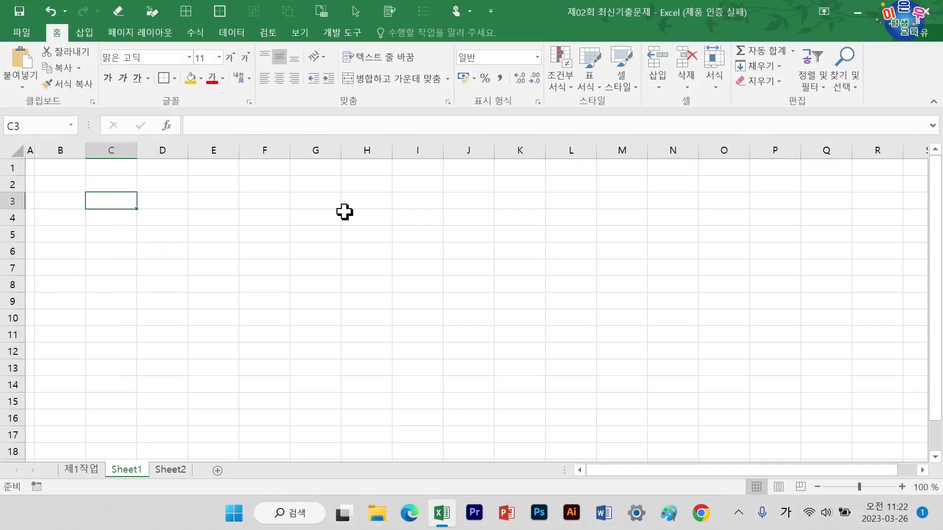
pyautogui.write('확이')
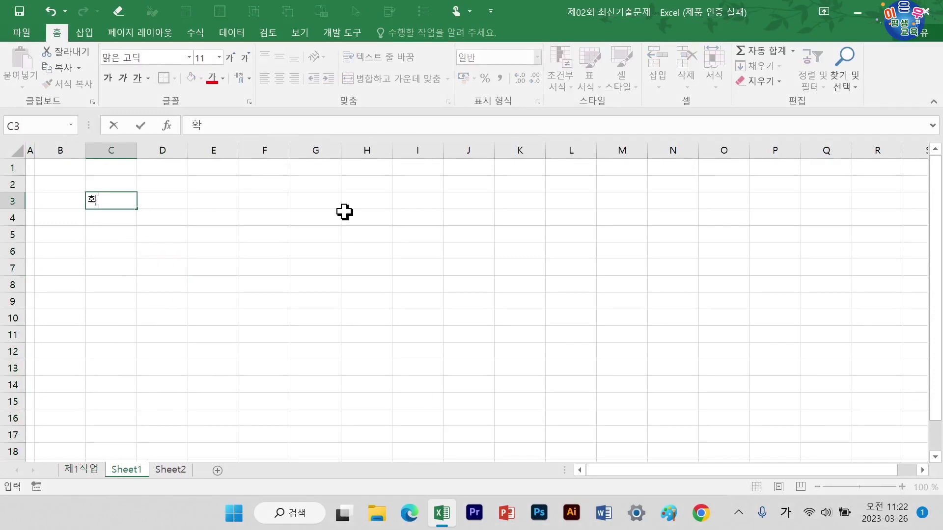
pyautogui.press('Return')
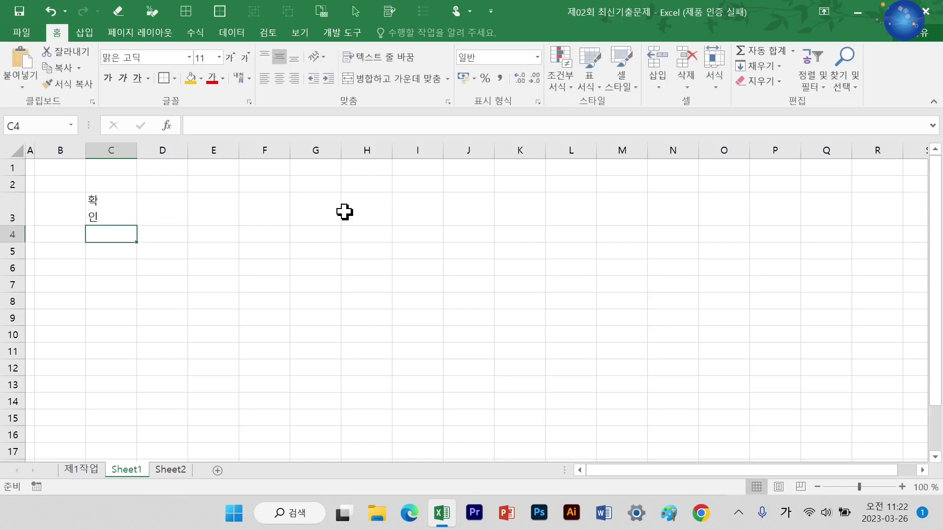
# - Enter the approval headings MD, 팀장 and 본부장 in cells D2 to F2
pyautogui.click(157, 185)
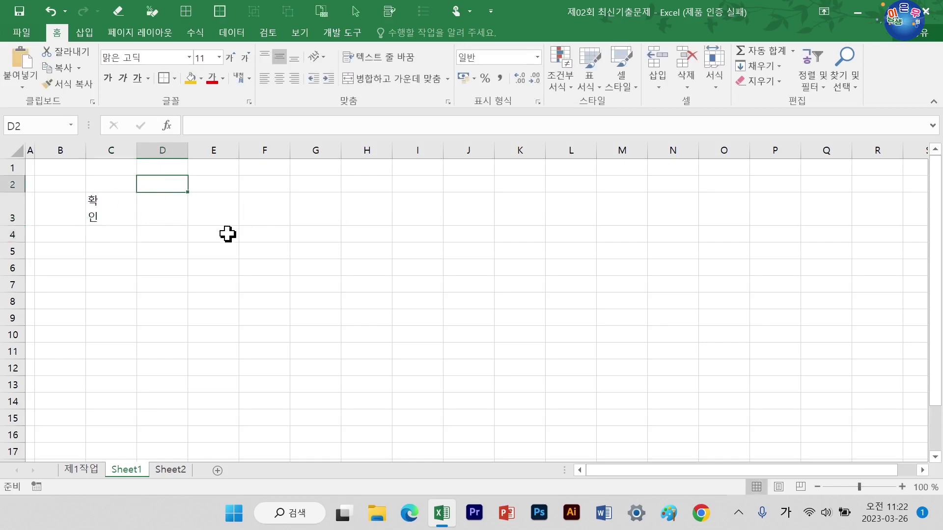
pyautogui.write('M')
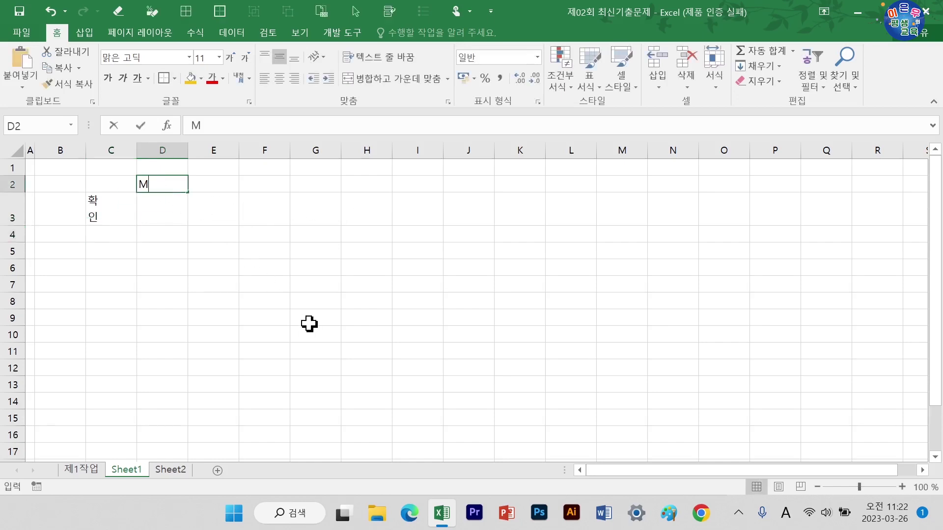
pyautogui.write('D')
pyautogui.press('Tab')
pyautogui.press('Hangul')
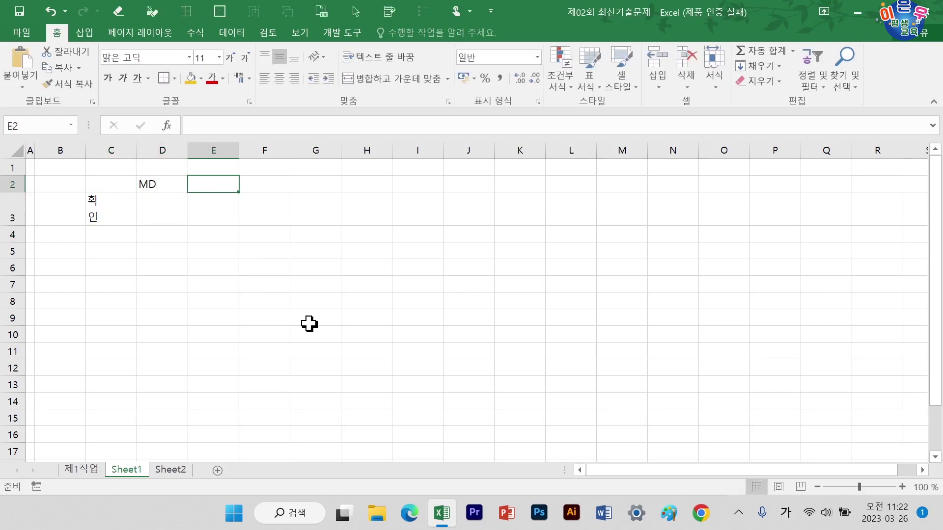
pyautogui.write('팀장')
pyautogui.press('Tab')
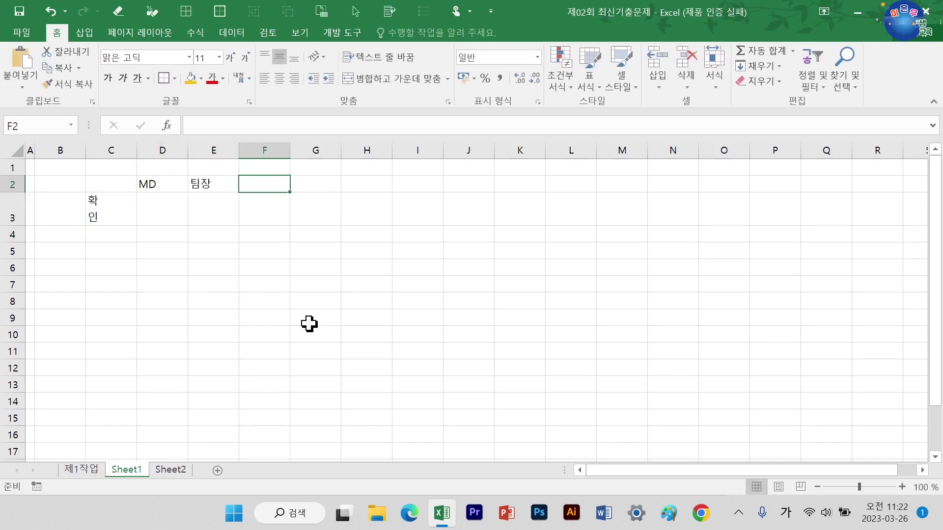
pyautogui.write('ㅗ')
pyautogui.write('부장')
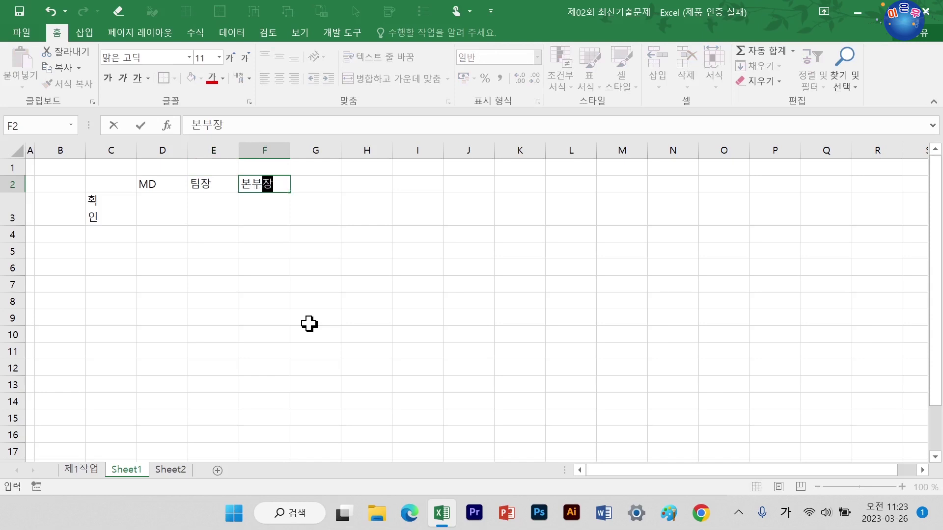
pyautogui.press('Return')
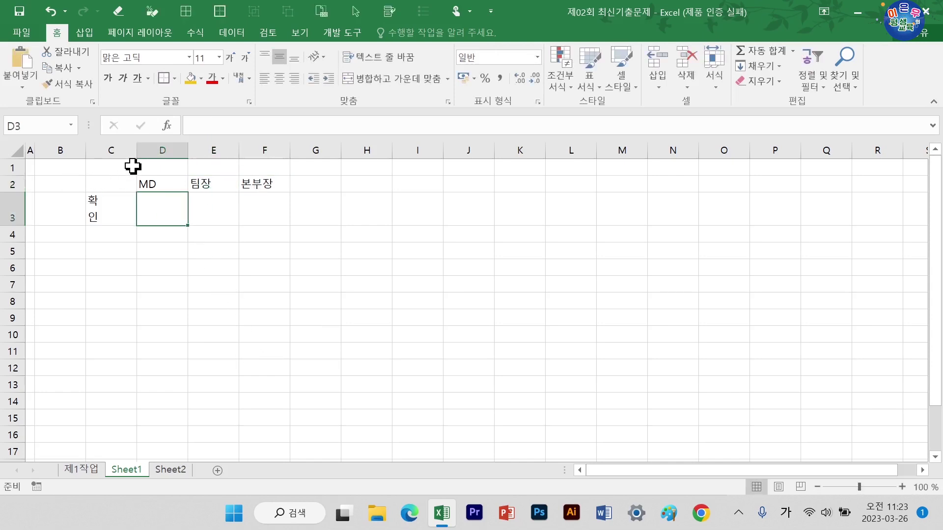
# - Narrow column C to just wider than its 확인 text and centre the contents of C2:F3 horizontally
pyautogui.doubleClick(136, 150)
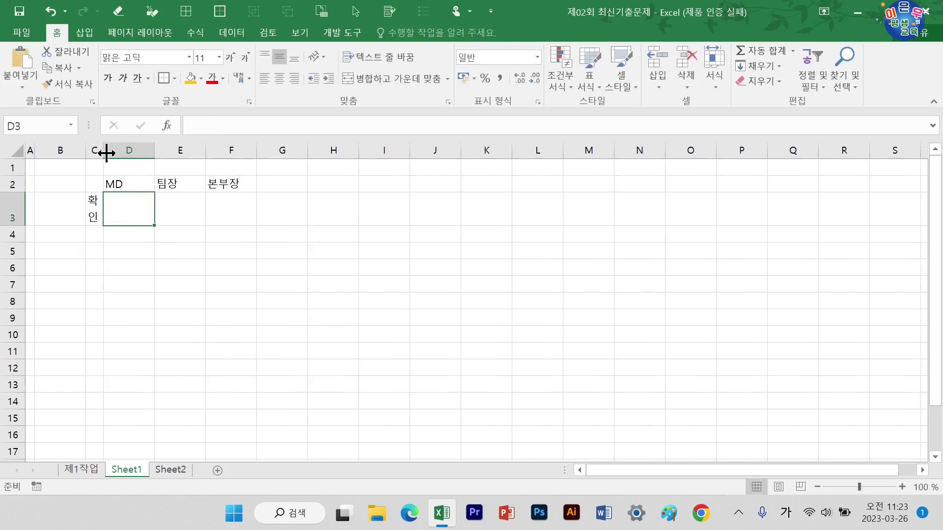
pyautogui.moveTo(107, 154); pyautogui.dragTo(227, 209)
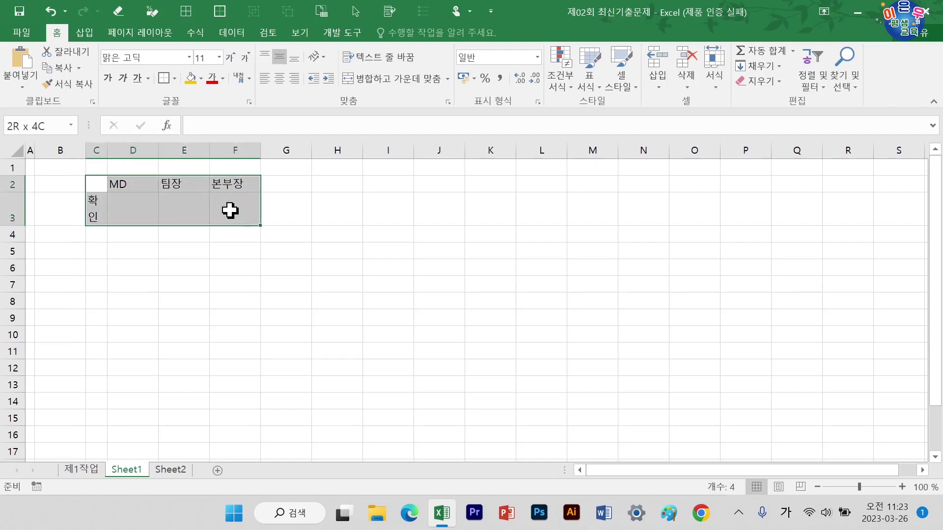
pyautogui.click(279, 78)
# - Make row 3 about half again as tall and apply all borders to the approval box in C2:F3
pyautogui.click(120, 216)
pyautogui.click(15, 216)
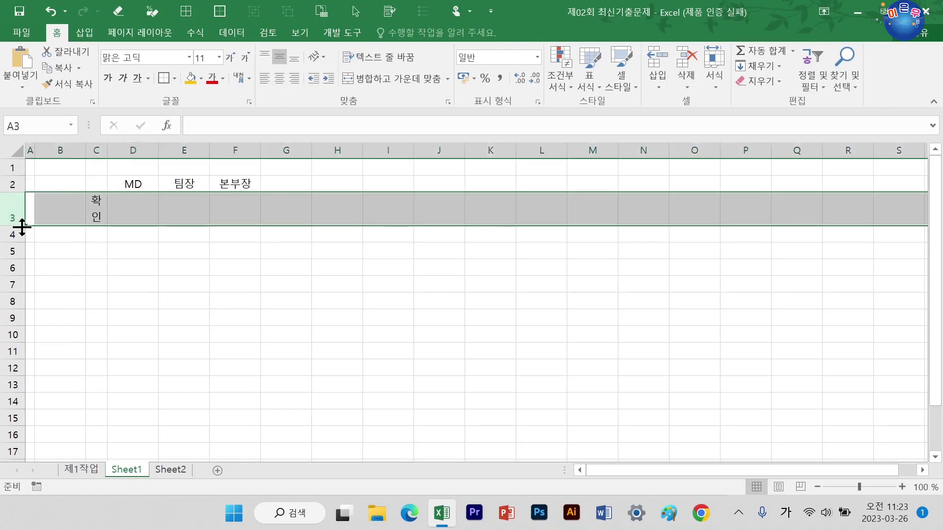
pyautogui.moveTo(22, 227); pyautogui.dragTo(21, 243)
pyautogui.moveTo(98, 185); pyautogui.dragTo(252, 223)
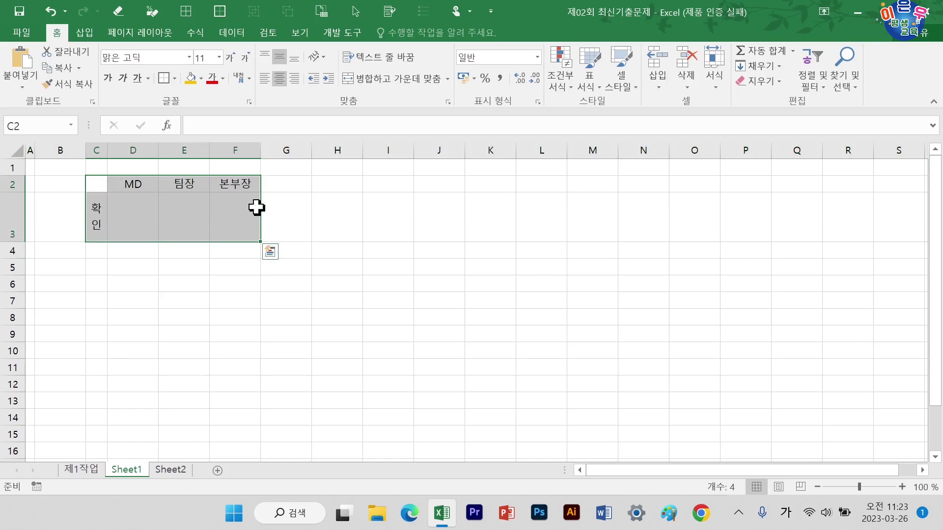
pyautogui.click(175, 78)
pyautogui.click(193, 202)
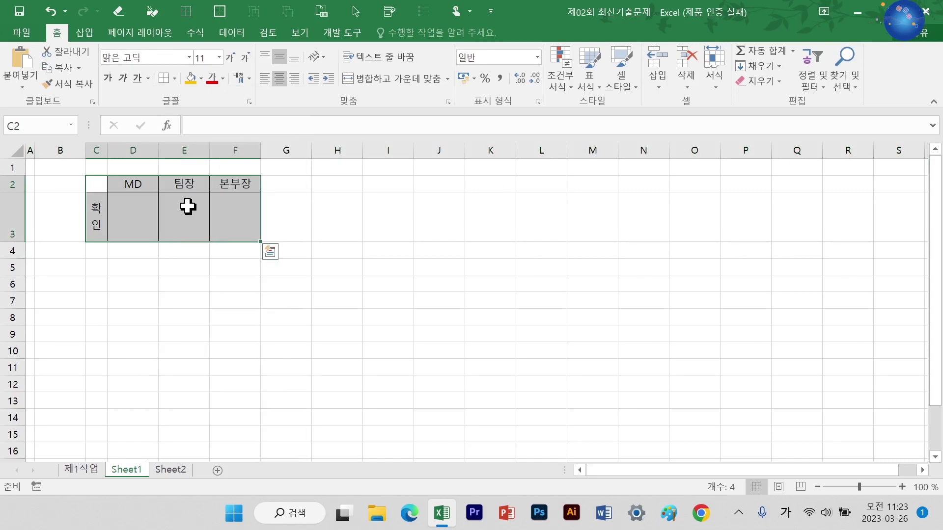
# - Copy C2:F3 as a picture, as shown on screen in picture format, and paste it into the 제1작업 sheet
pyautogui.click(81, 69)
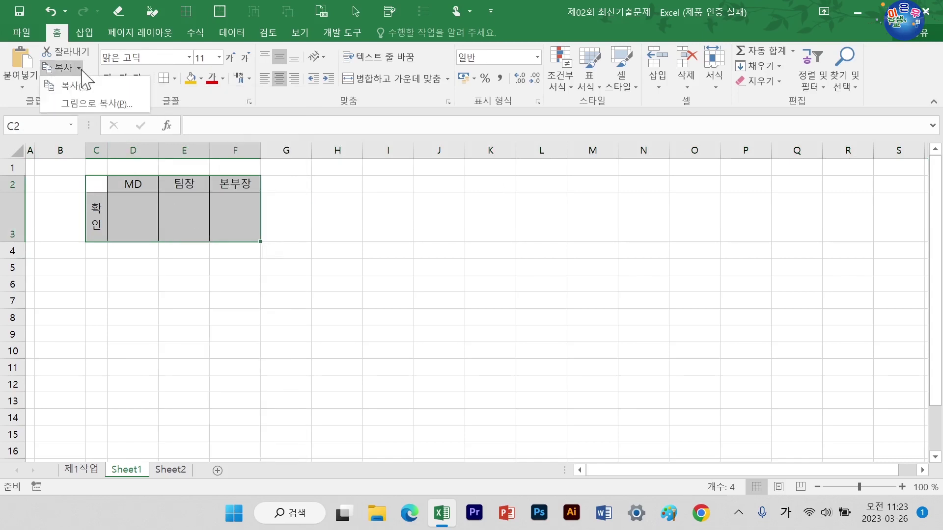
pyautogui.click(91, 101)
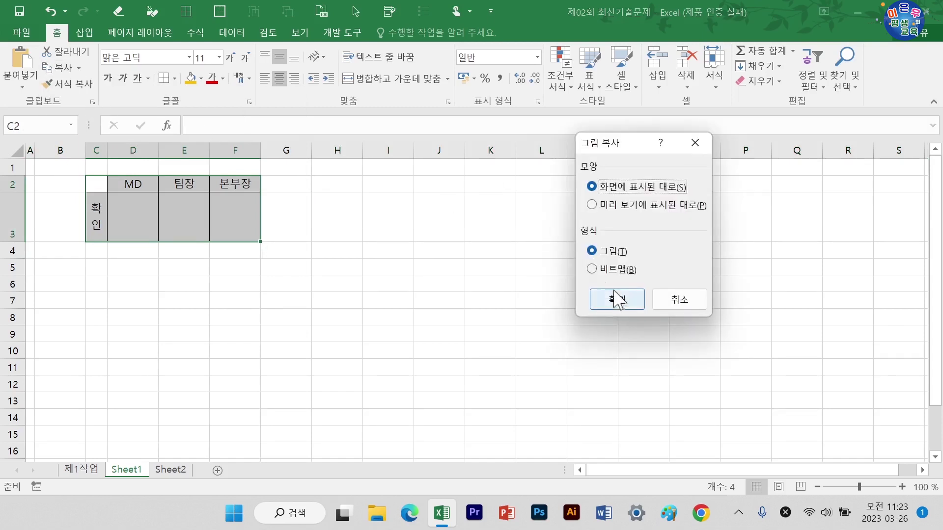
pyautogui.click(618, 299)
pyautogui.click(79, 471)
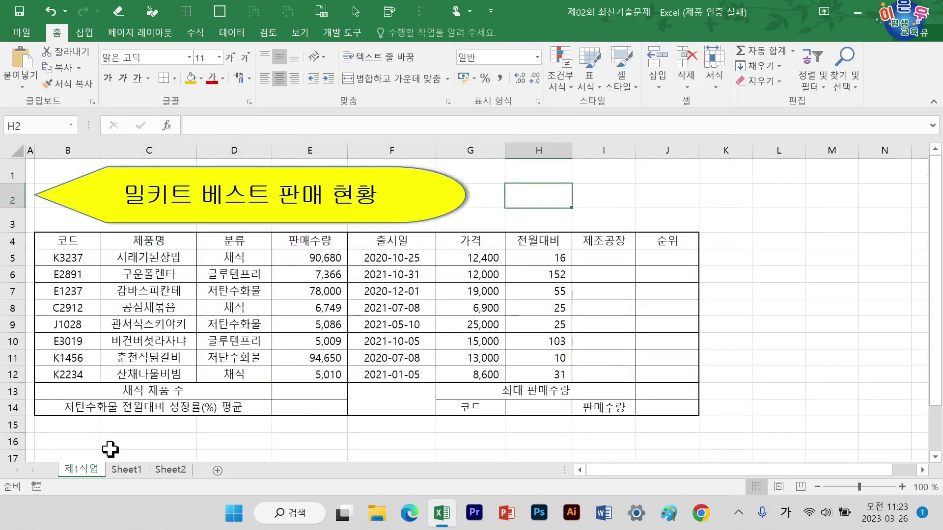
pyautogui.click(21, 59)
# - Place the approval picture just above the table over H1:J3, ending at column J's right edge, and stretch its left side to column H
pyautogui.moveTo(562, 202); pyautogui.dragTo(576, 183)
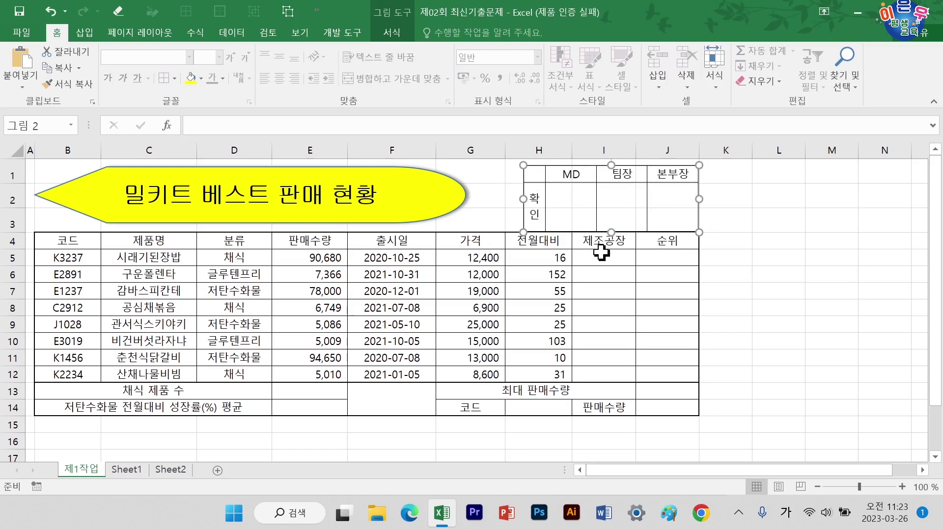
pyautogui.press('Up')
pyautogui.press('Up')
pyautogui.press('Up')
pyautogui.press('Up')
pyautogui.press('Up')
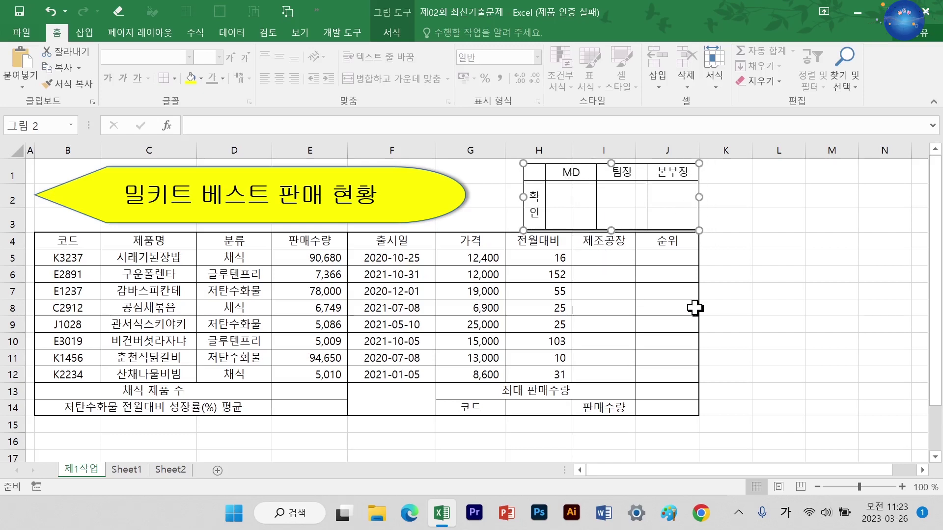
pyautogui.press('Up')
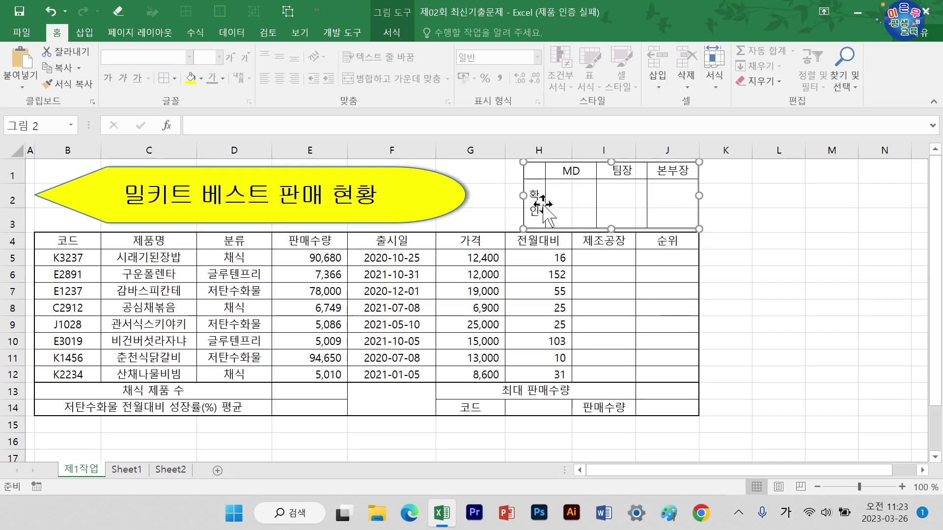
pyautogui.moveTo(524, 195); pyautogui.dragTo(510, 199)
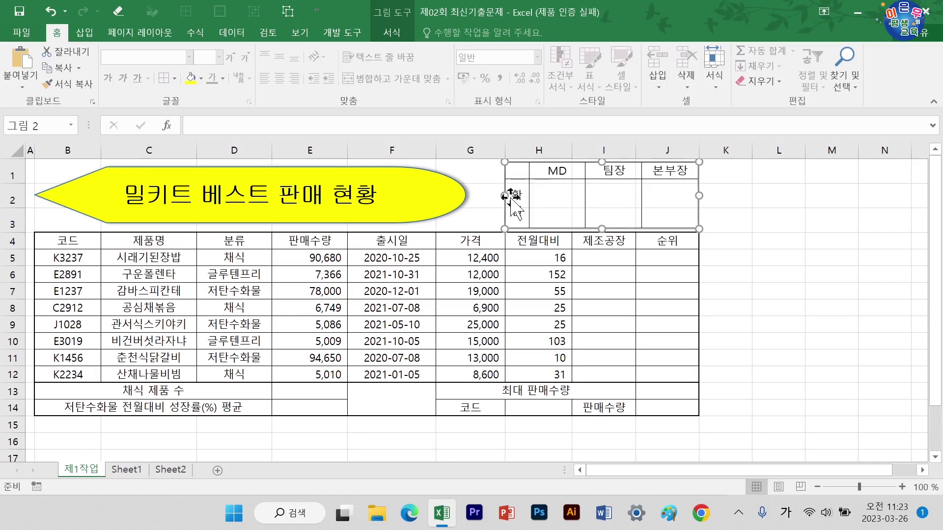
pyautogui.click(734, 248)
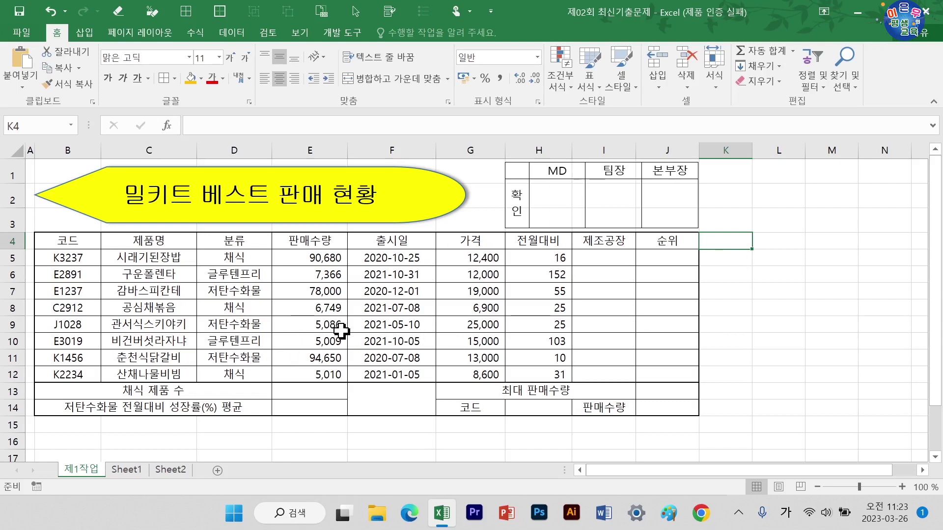
pyautogui.click(600, 257)
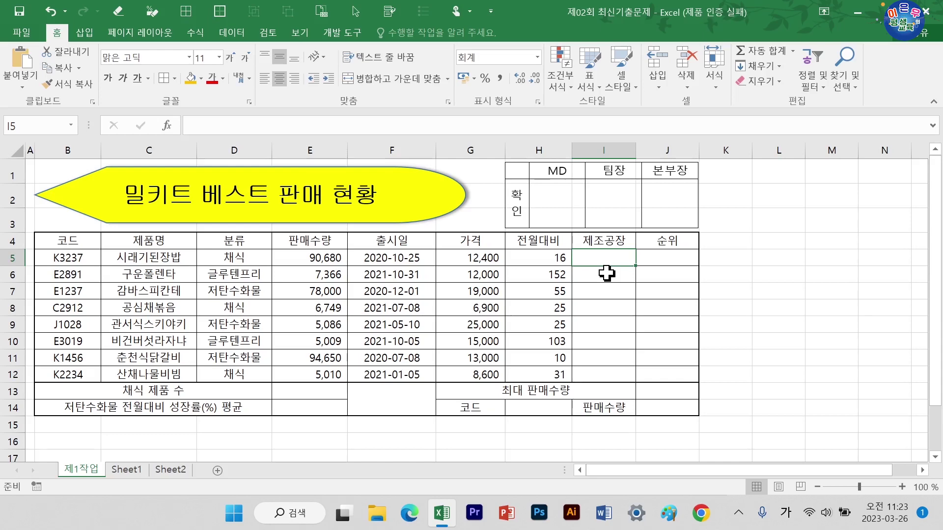
# - Delete columns C to F and rows 2 to 6 on Sheet1, and return to the 제1작업 sheet
pyautogui.click(126, 470)
pyautogui.moveTo(98, 149); pyautogui.dragTo(253, 148)
pyautogui.rightClick(252, 150)
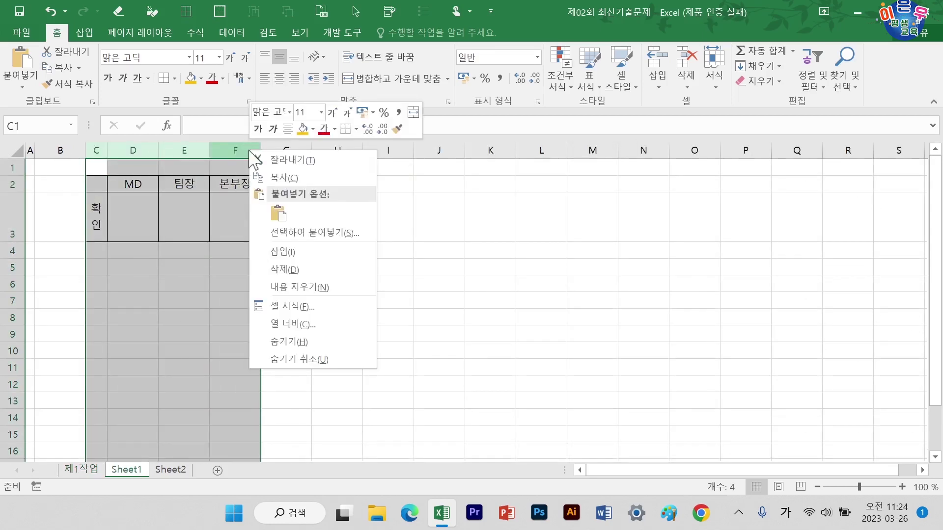
pyautogui.click(281, 269)
pyautogui.moveTo(13, 185); pyautogui.dragTo(10, 285)
pyautogui.rightClick(10, 217)
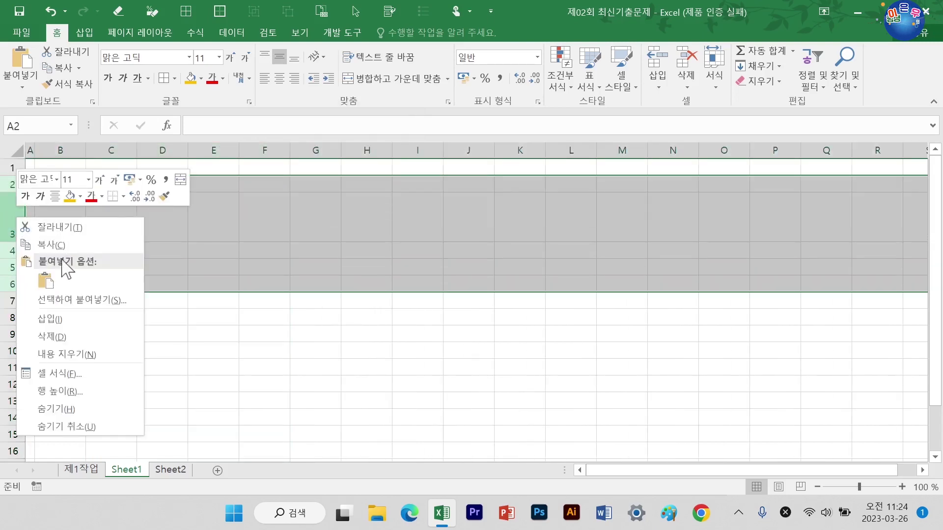
pyautogui.click(71, 335)
pyautogui.click(203, 287)
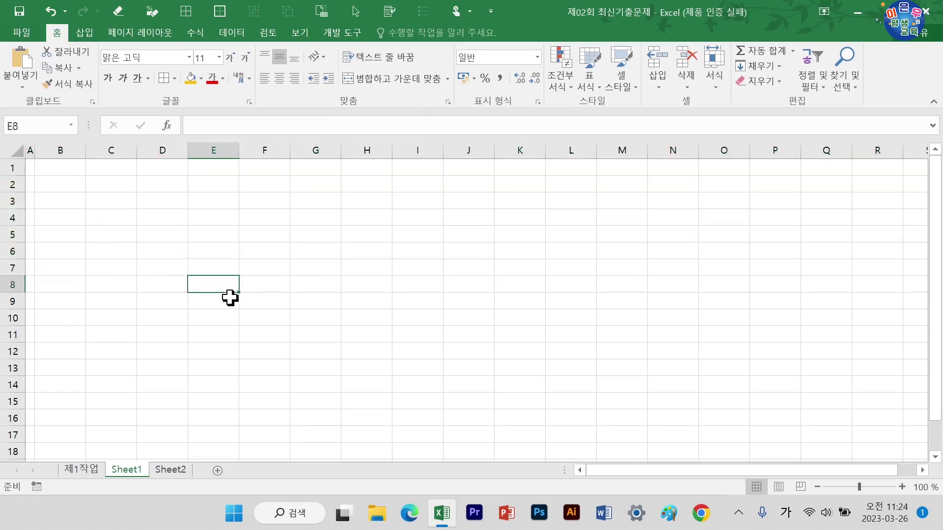
pyautogui.click(96, 471)
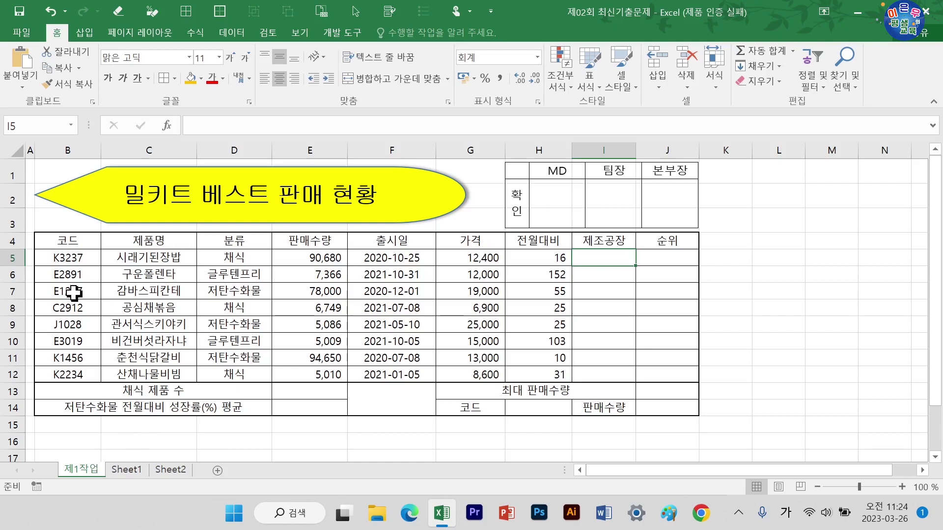
pyautogui.moveTo(78, 241); pyautogui.dragTo(665, 245)
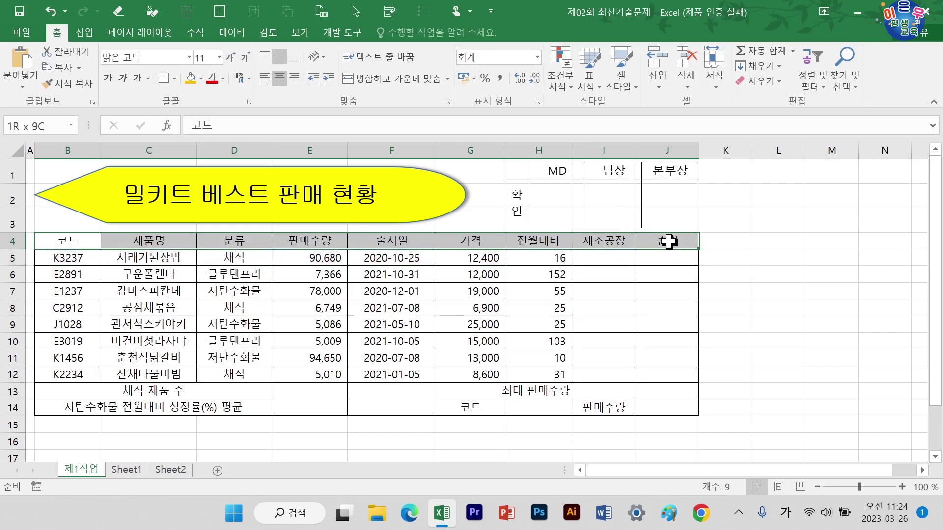
pyautogui.keyDown('ctrl'); pyautogui.click(490, 411); pyautogui.keyUp('ctrl')
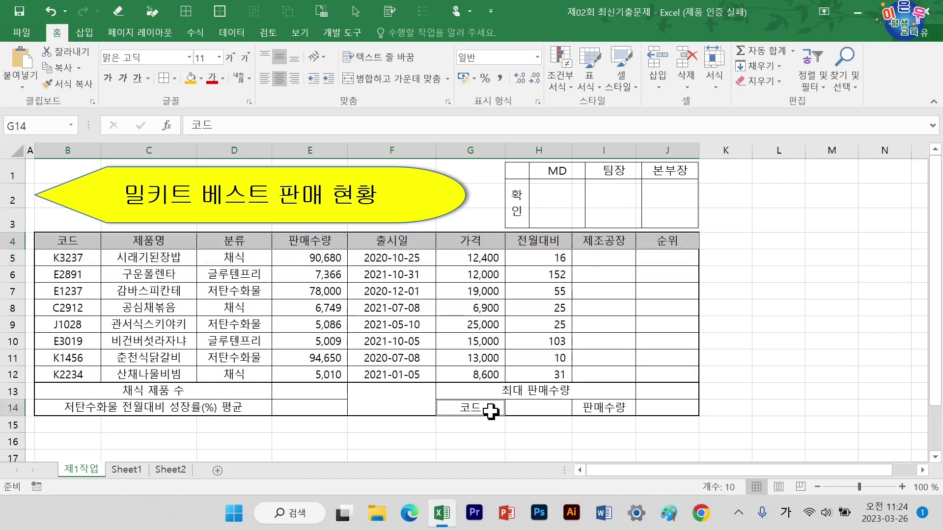
pyautogui.keyDown('ctrl'); pyautogui.click(597, 411); pyautogui.keyUp('ctrl')
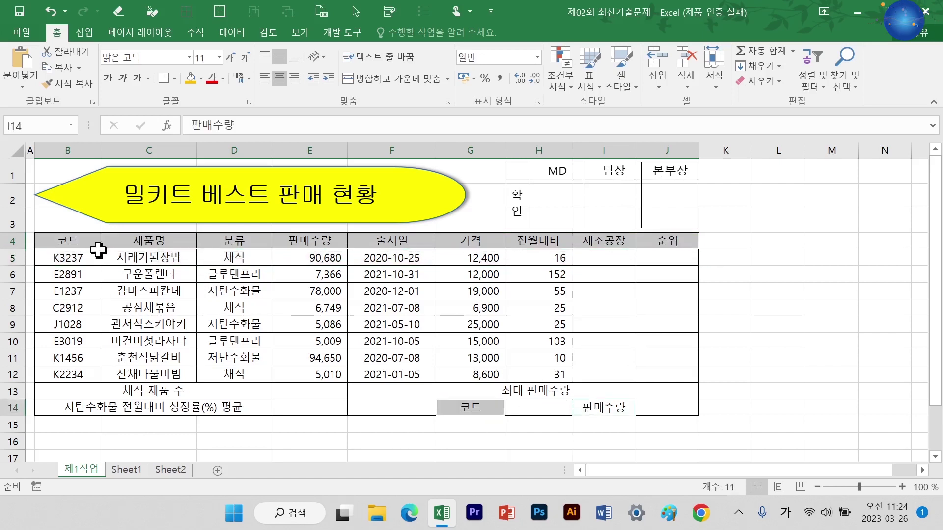
# - Fill the header cells B4:J4 and the label cells G14 and I14 with orange
pyautogui.moveTo(71, 244); pyautogui.dragTo(645, 241)
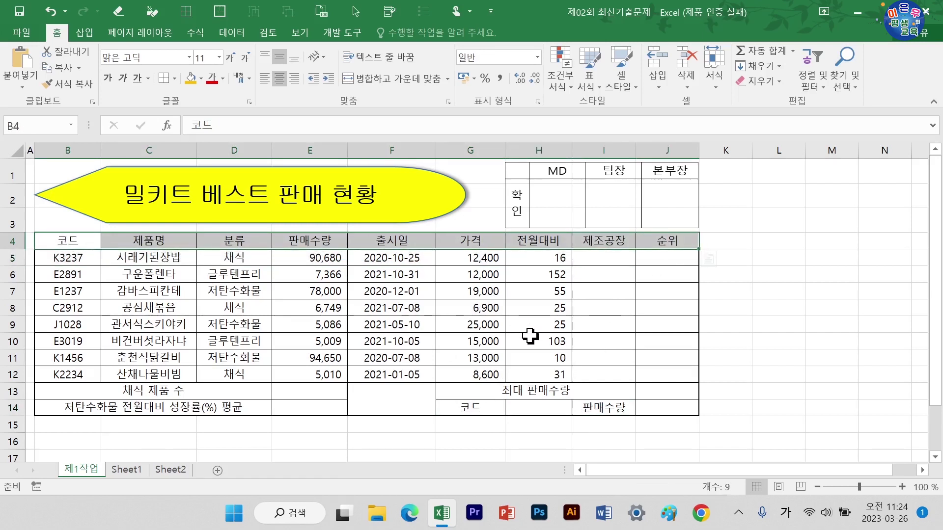
pyautogui.keyDown('ctrl'); pyautogui.click(474, 408); pyautogui.keyUp('ctrl')
pyautogui.keyDown('ctrl'); pyautogui.click(606, 408); pyautogui.keyUp('ctrl')
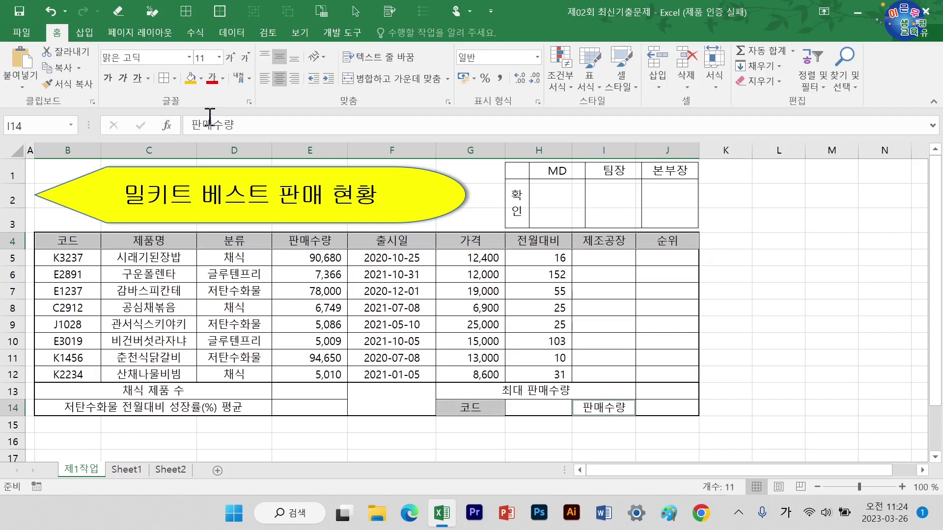
pyautogui.click(191, 78)
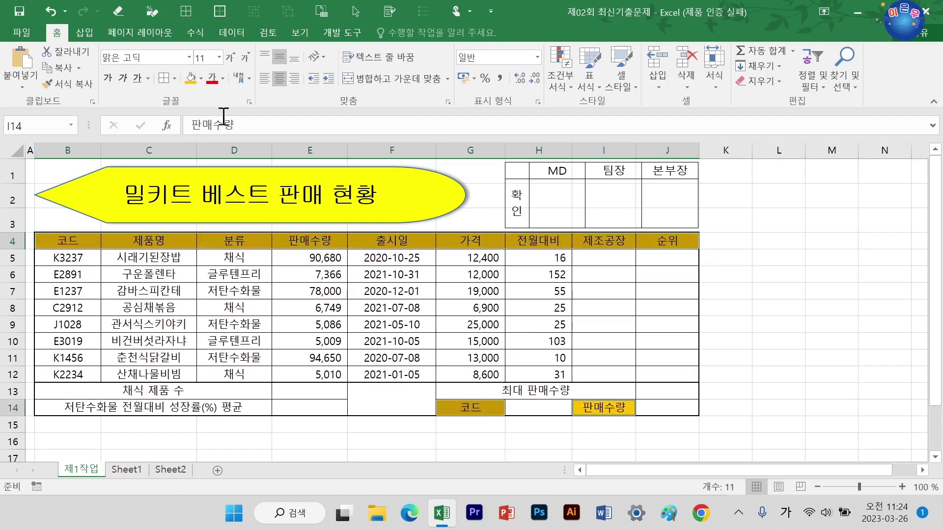
pyautogui.click(338, 326)
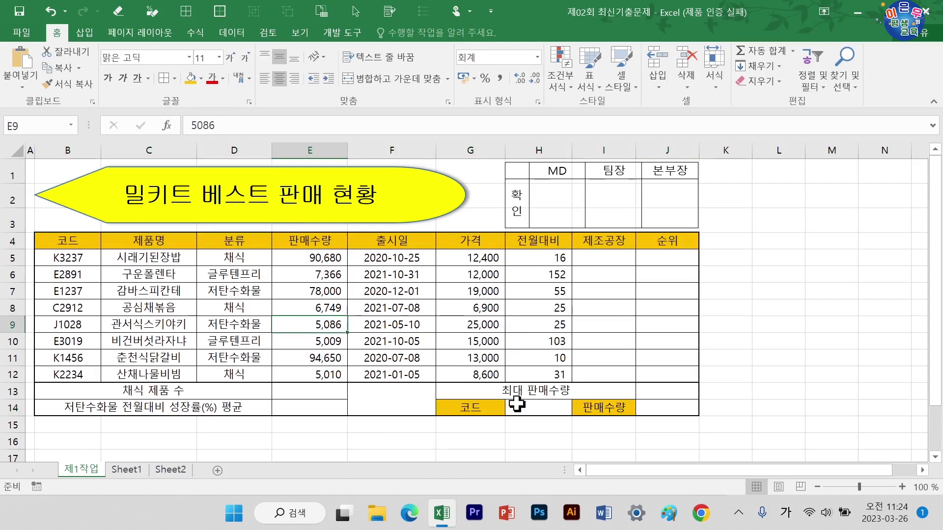
# - Add list data validation to cell H14 with the product codes =$B$5:$B$12 as its source
pyautogui.click(553, 409)
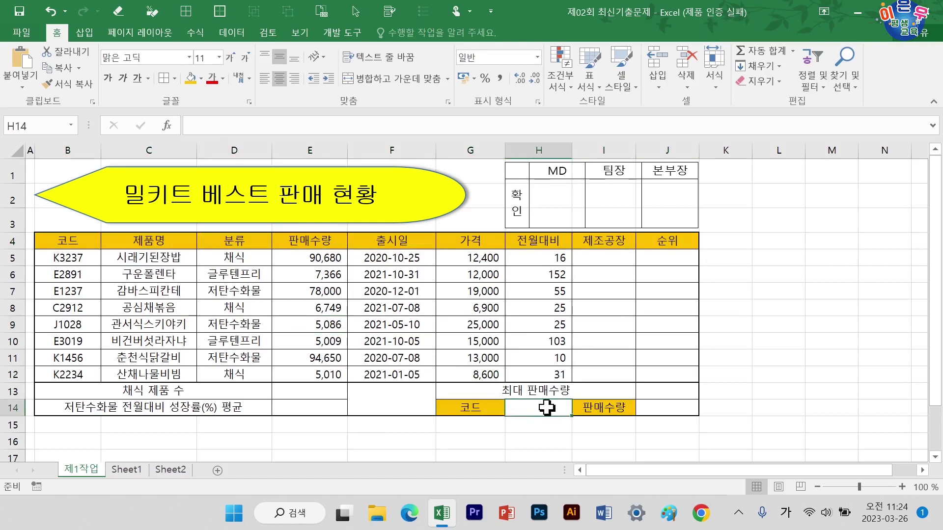
pyautogui.click(239, 33)
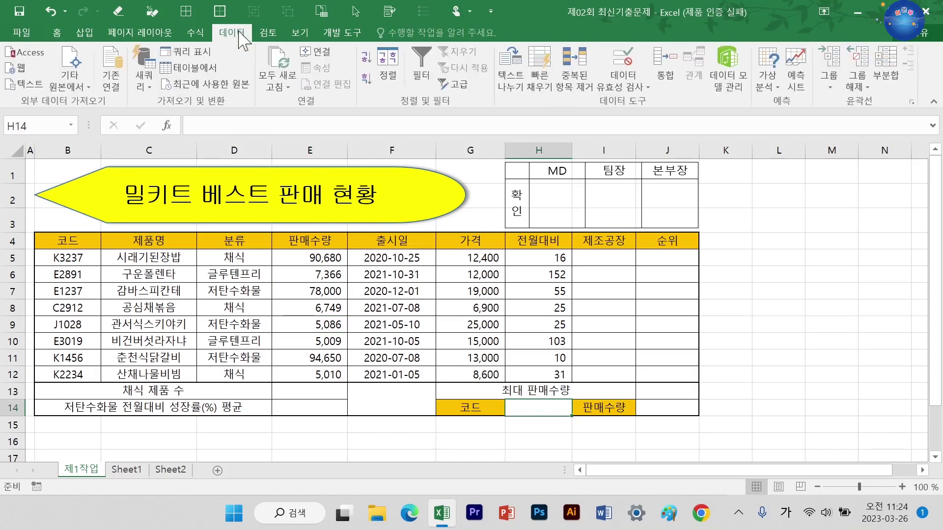
pyautogui.click(623, 60)
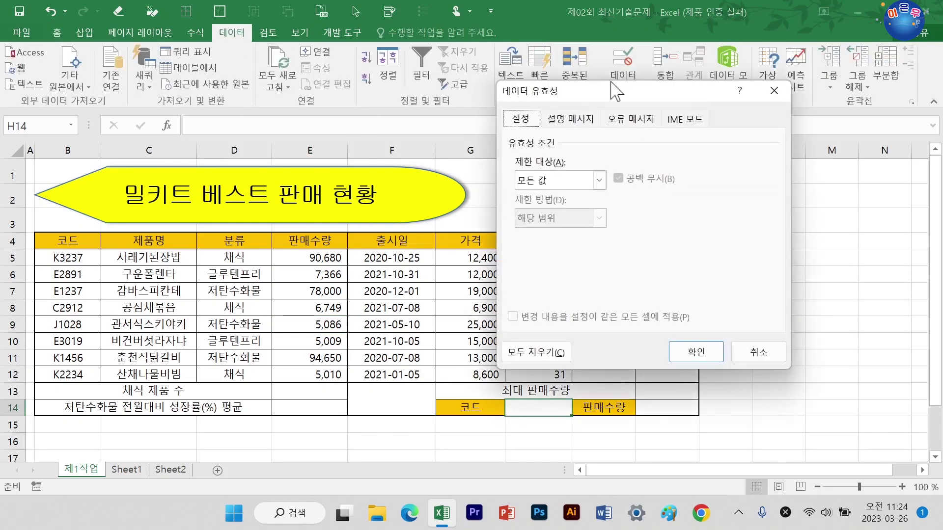
pyautogui.click(599, 180)
pyautogui.click(540, 236)
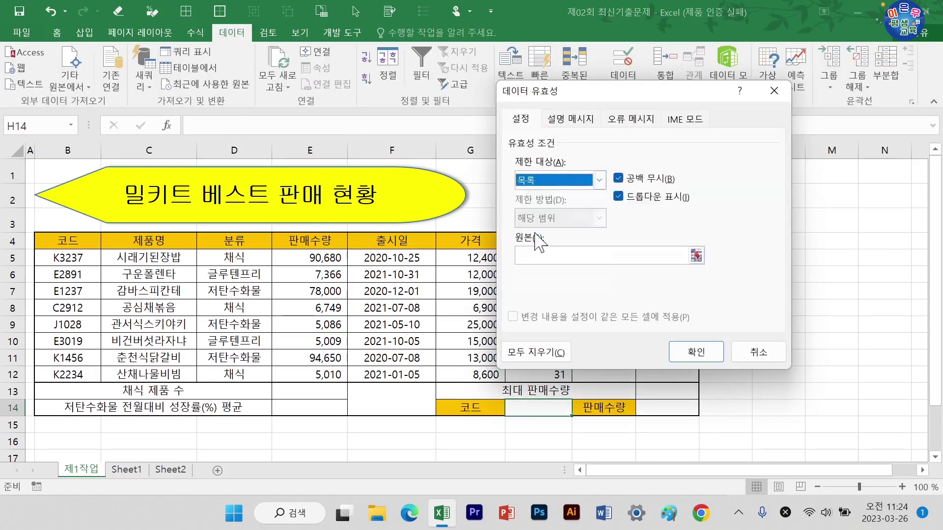
pyautogui.click(549, 252)
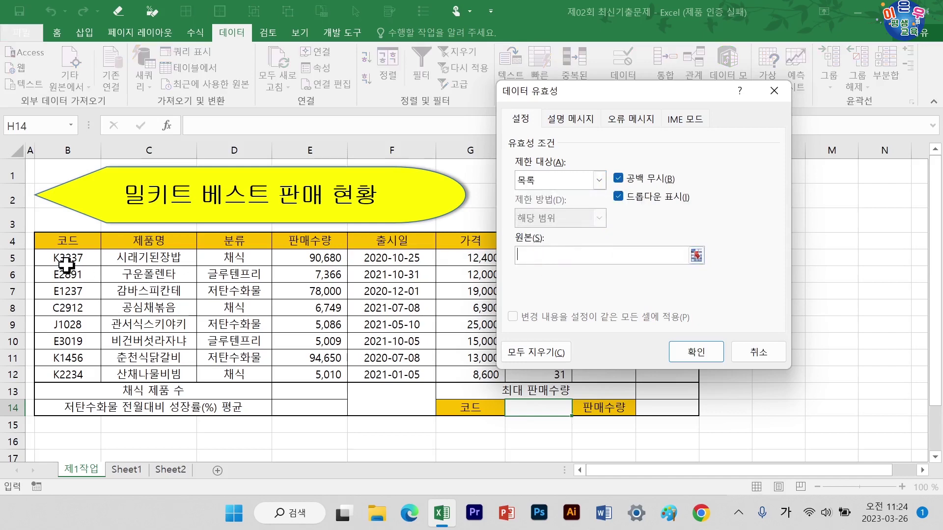
pyautogui.moveTo(68, 257); pyautogui.dragTo(69, 375)
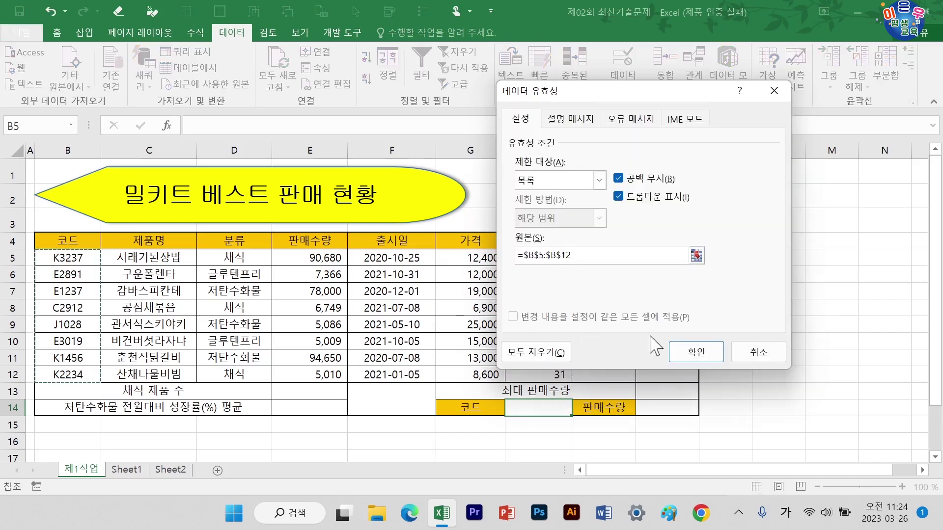
pyautogui.click(694, 353)
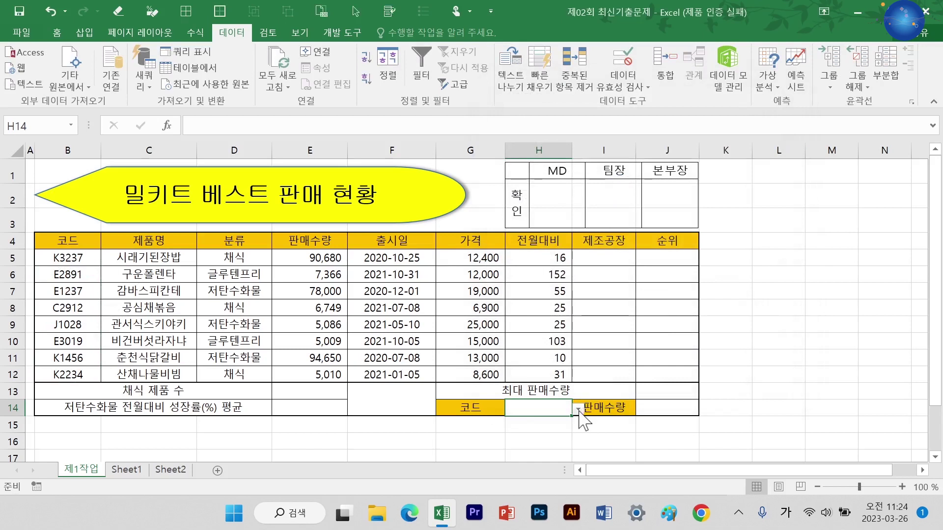
# - Try E3019 from the code list in H14, and set the cell to K3237
pyautogui.click(578, 408)
pyautogui.click(543, 370)
pyautogui.click(579, 408)
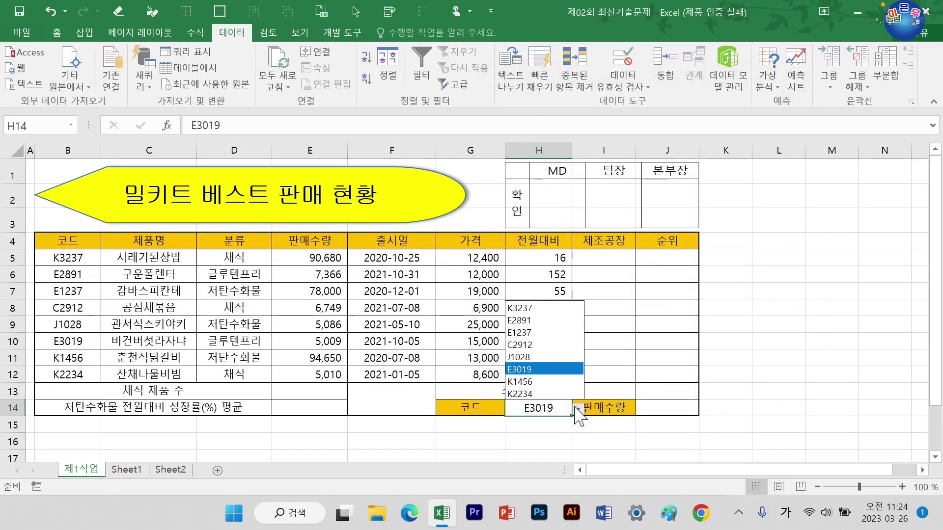
pyautogui.click(546, 308)
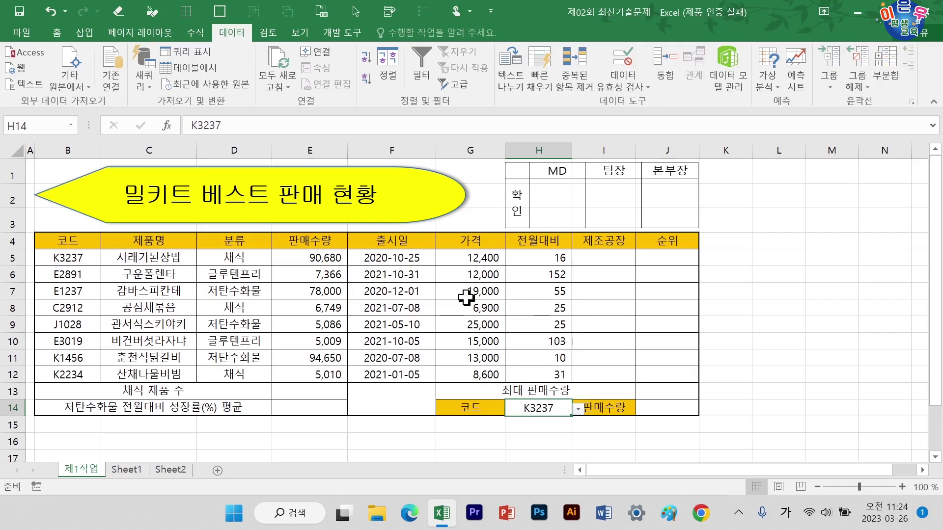
# - Name the category cells D5:D12 분류, and check the new name in the list of defined names
pyautogui.moveTo(242, 256); pyautogui.dragTo(237, 375)
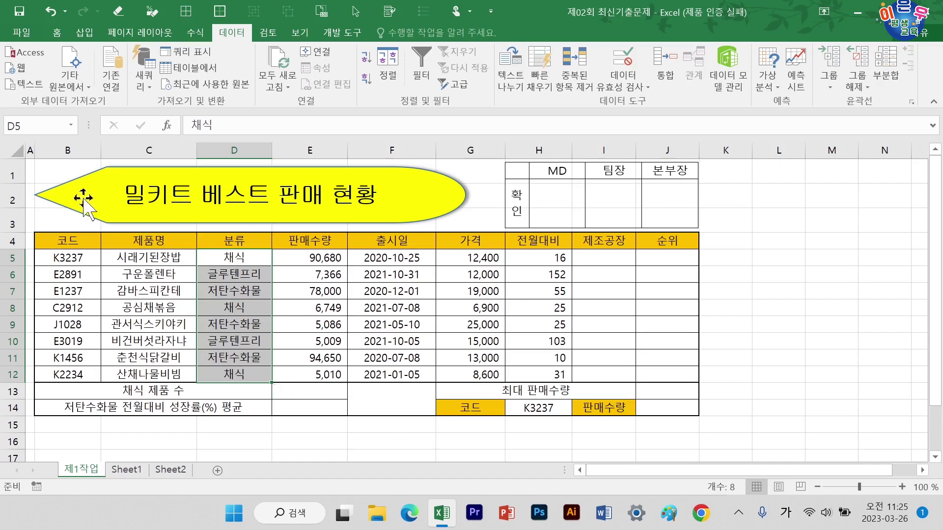
pyautogui.click(39, 131)
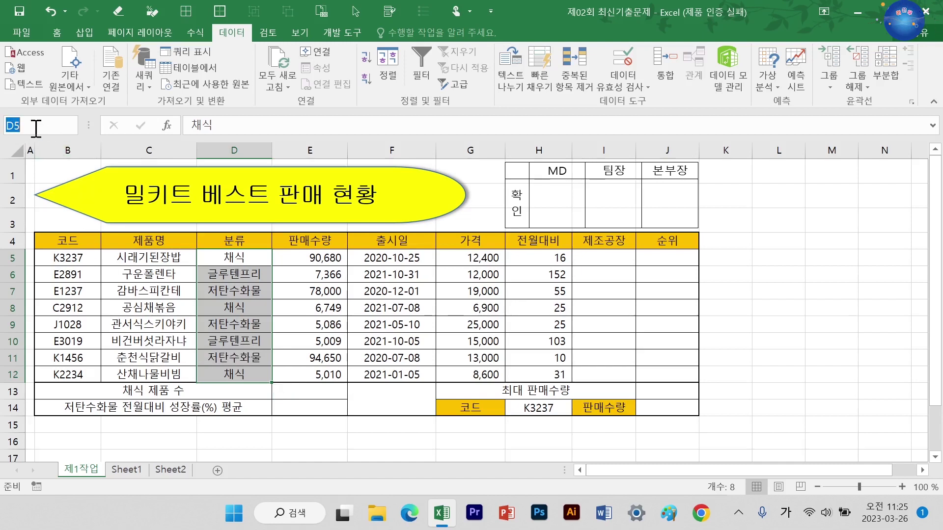
pyautogui.write('부')
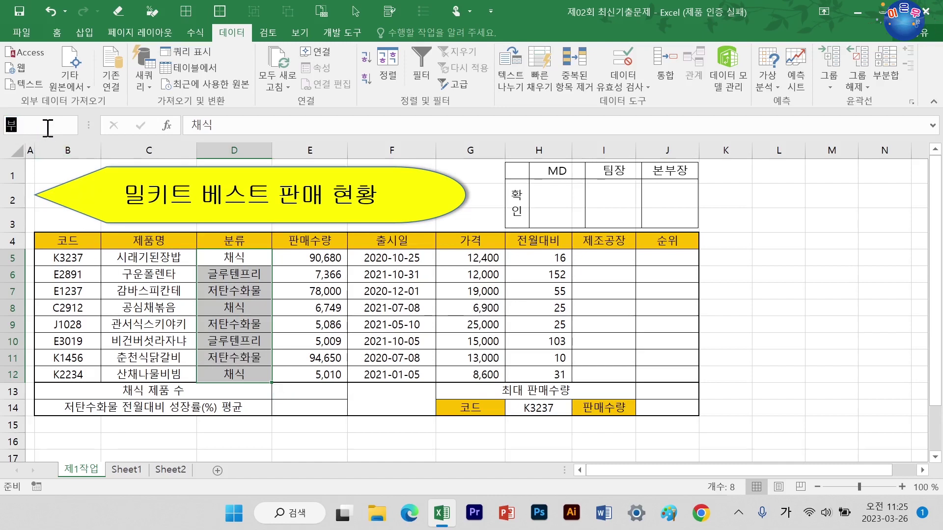
pyautogui.write('ㄴㄹ')
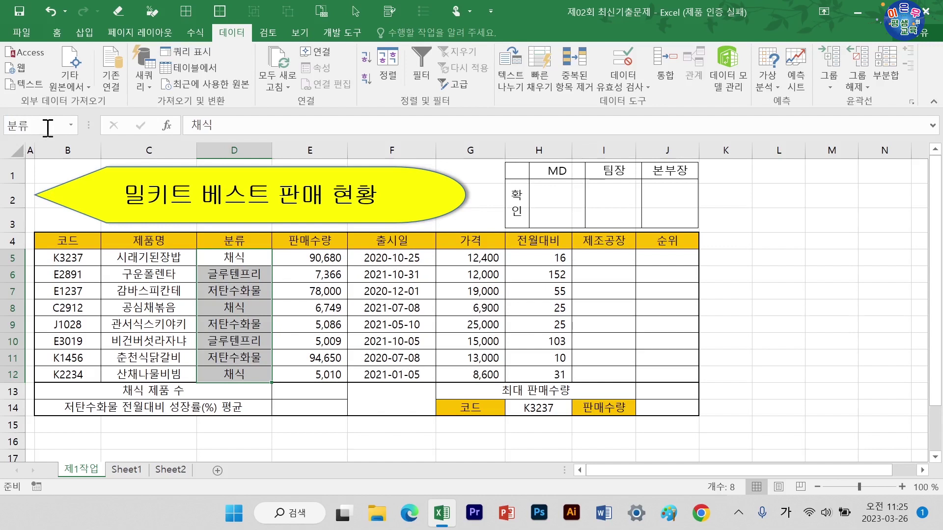
pyautogui.write('ㅠ')
pyautogui.press('Return')
pyautogui.click(72, 126)
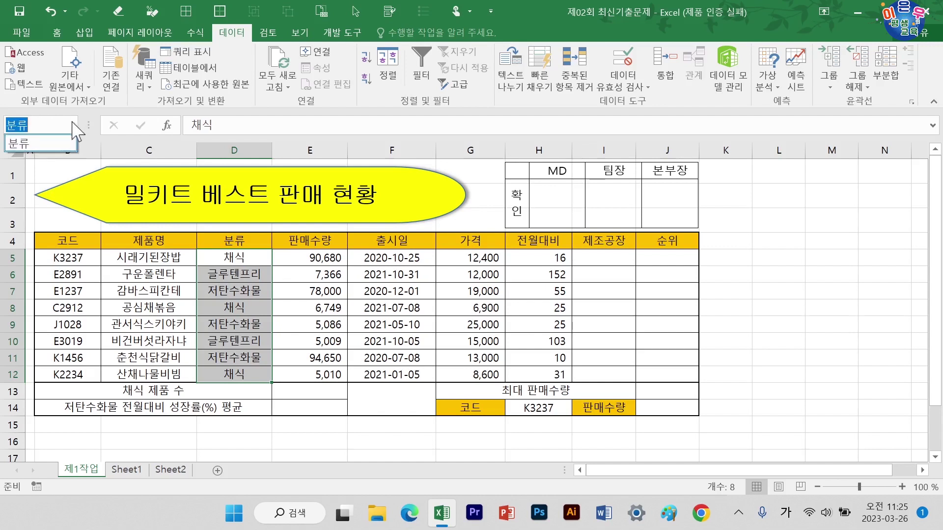
pyautogui.click(69, 123)
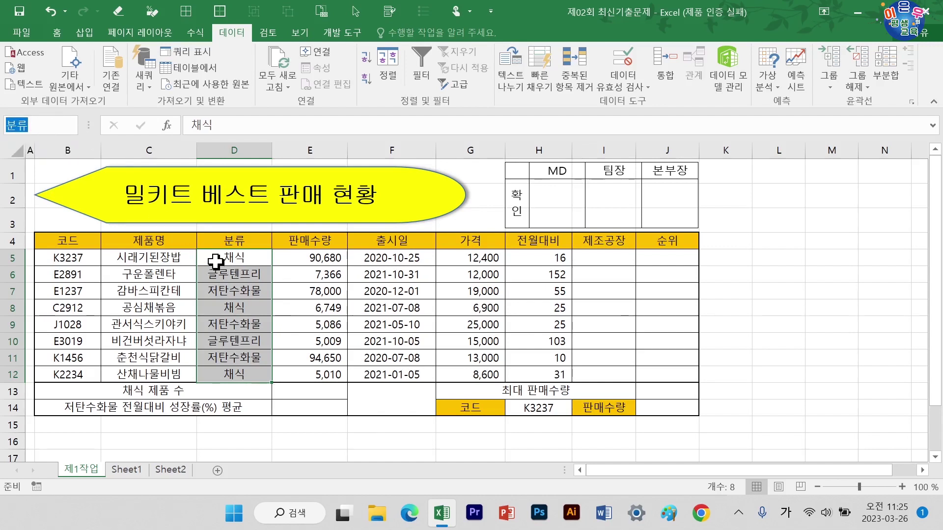
pyautogui.moveTo(215, 261); pyautogui.dragTo(216, 372)
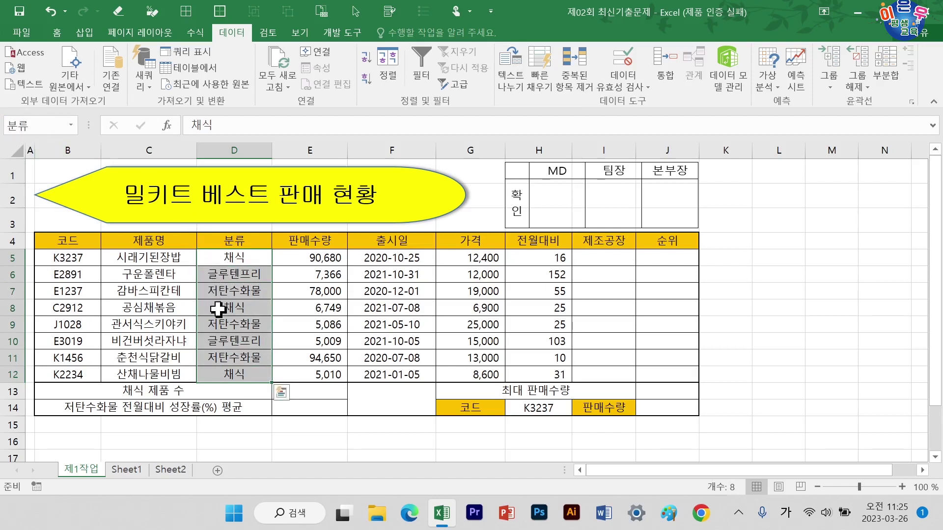
# - Start a CHOOSE formula in cell I5 and open its function arguments, keeping row 5 uncovered
pyautogui.click(610, 261)
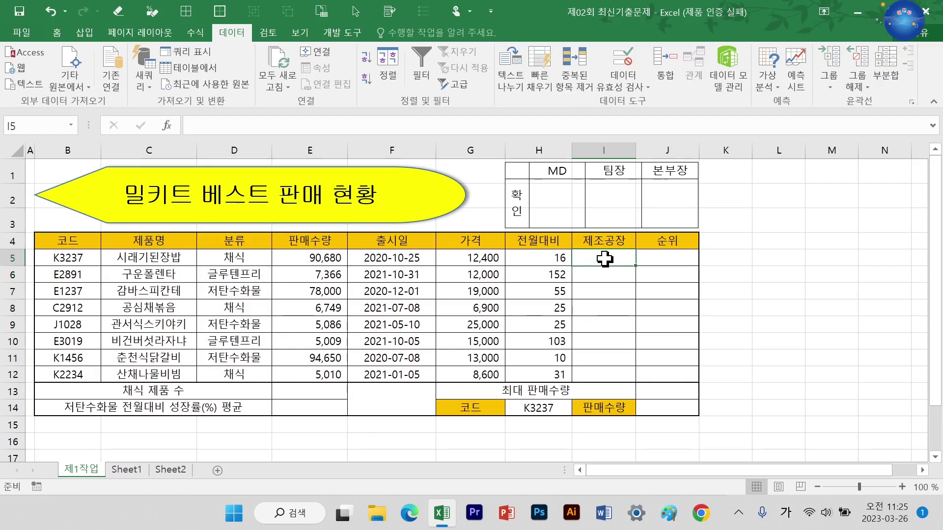
pyautogui.write('=ㅊ')
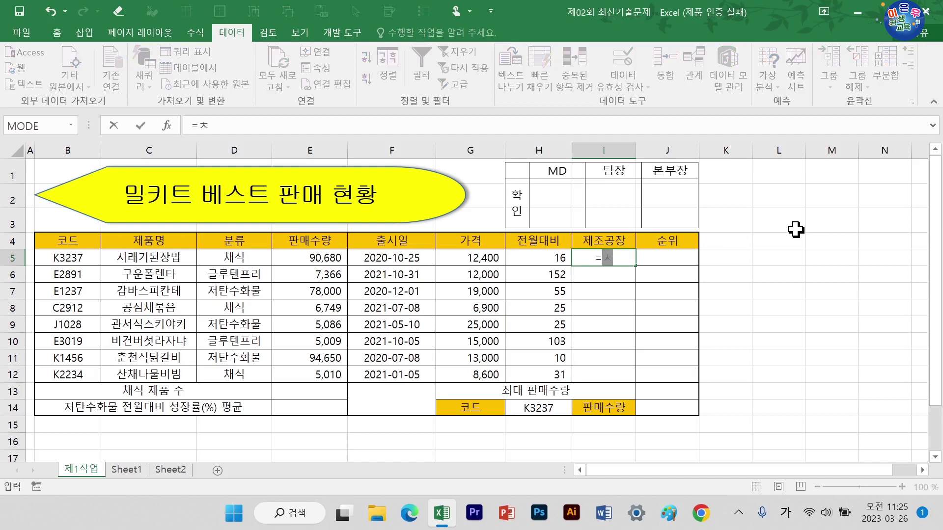
pyautogui.press('BackSpace')
pyautogui.press('Hangul')
pyautogui.write('CHOOSE(')
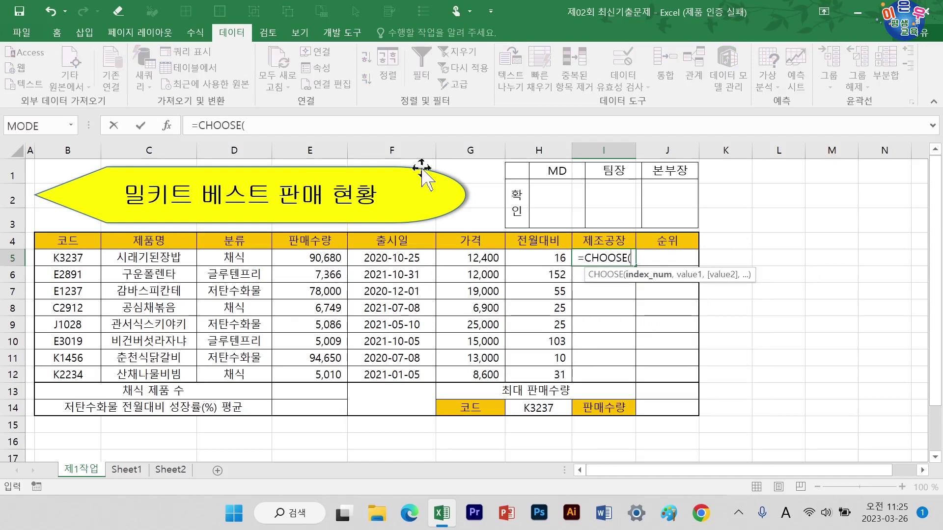
pyautogui.click(167, 128)
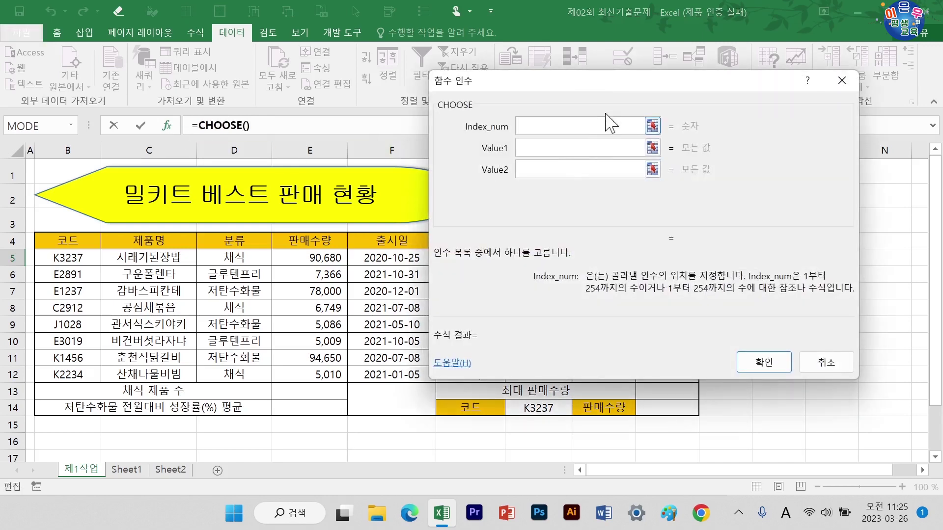
pyautogui.moveTo(606, 90); pyautogui.dragTo(498, 287)
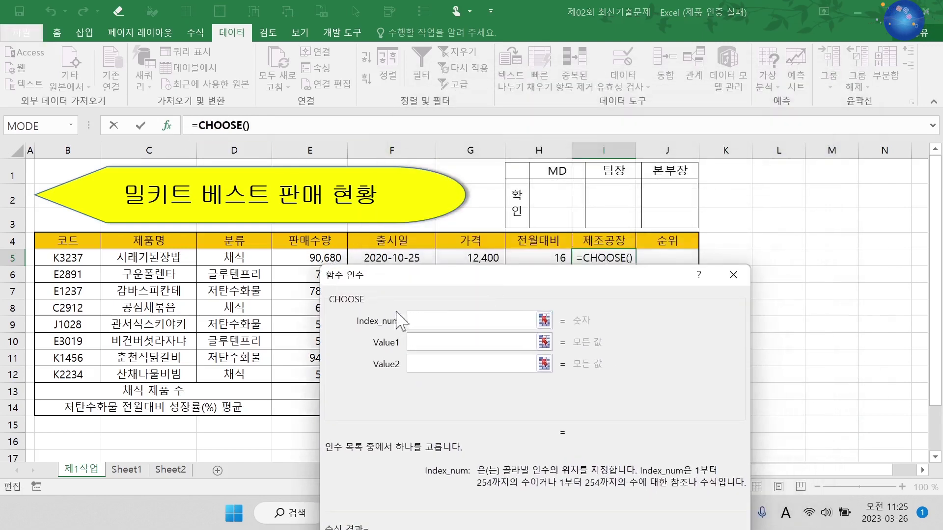
pyautogui.click(433, 345)
pyautogui.click(435, 363)
pyautogui.click(437, 385)
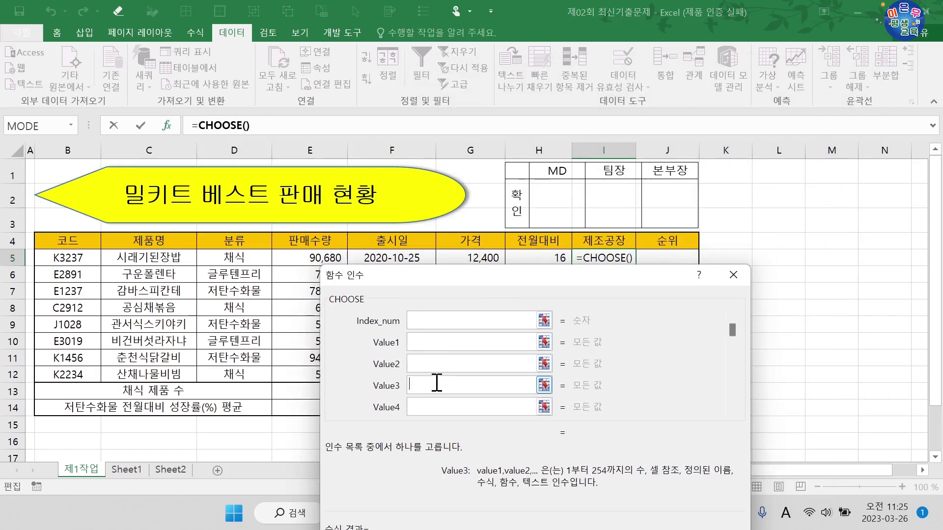
pyautogui.click(426, 322)
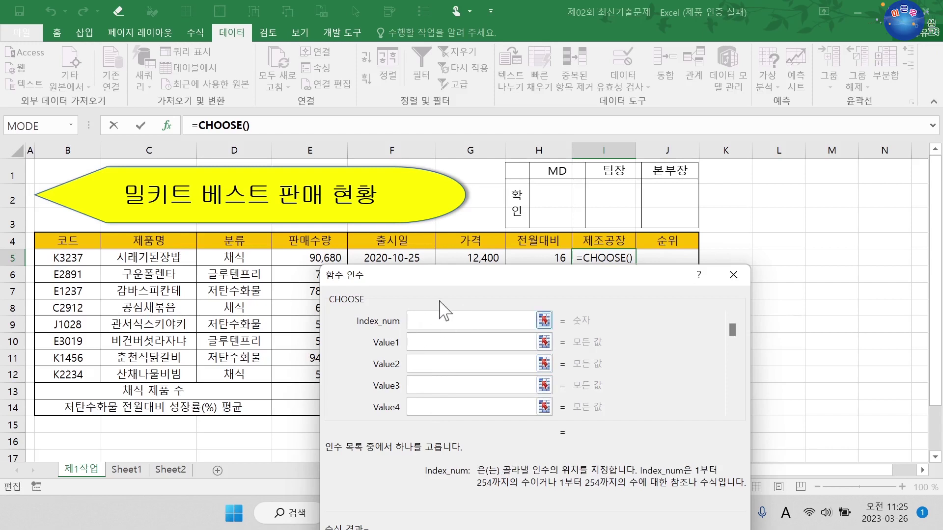
pyautogui.click(433, 343)
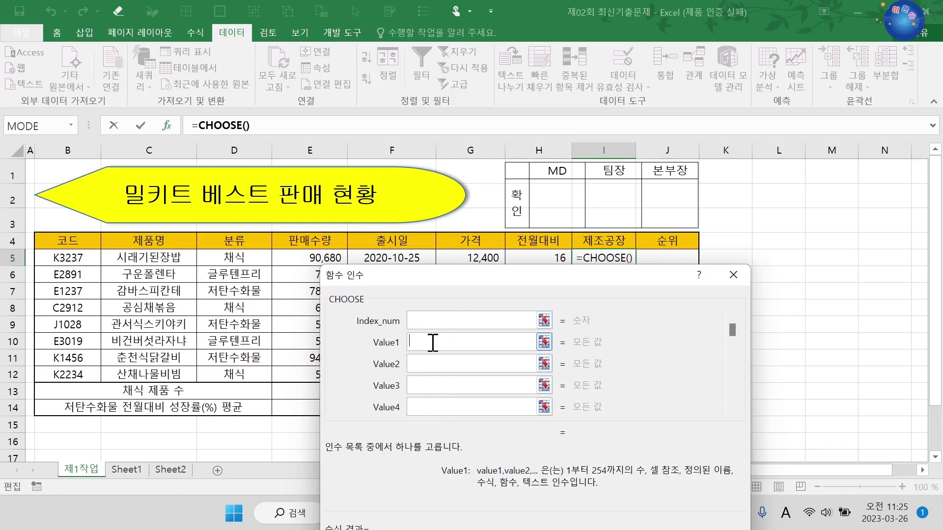
pyautogui.click(432, 385)
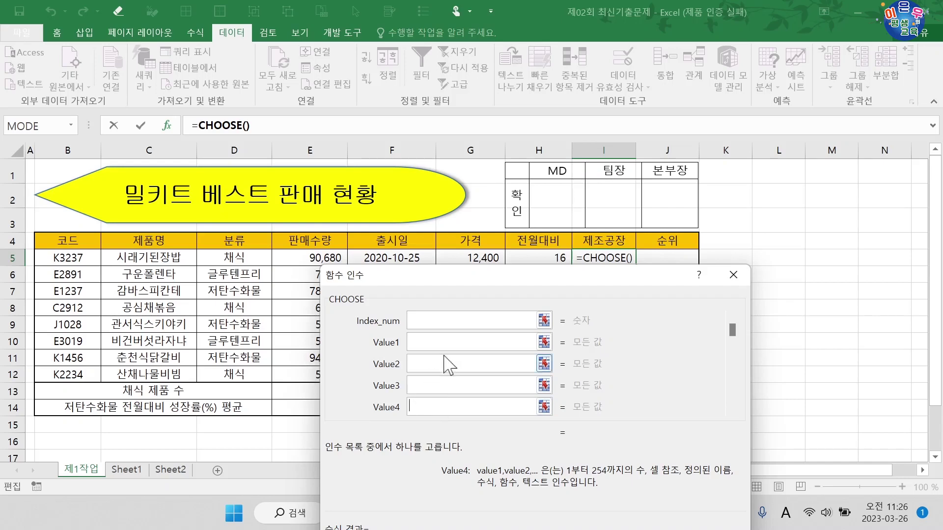
# - Nest MID as the CHOOSE index number, with B5 as the text, start position 2 and 1 character
pyautogui.click(440, 320)
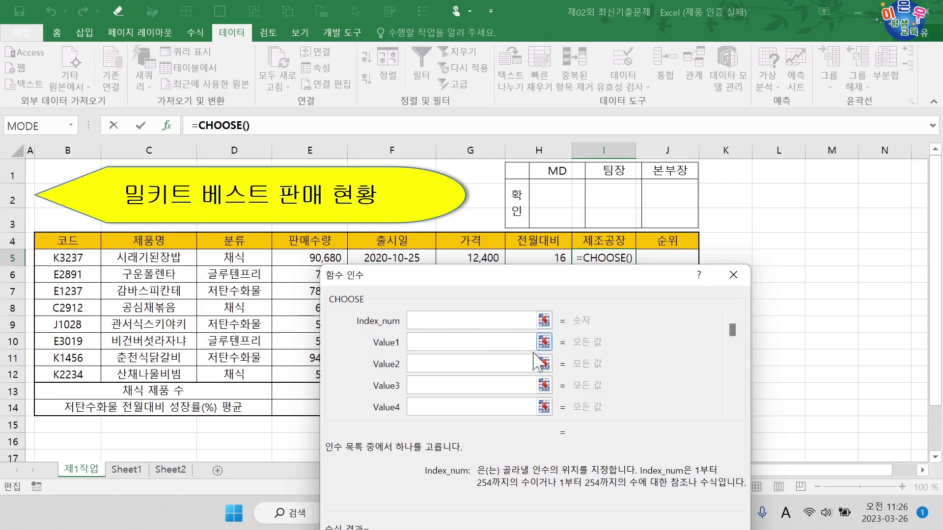
pyautogui.write('MI')
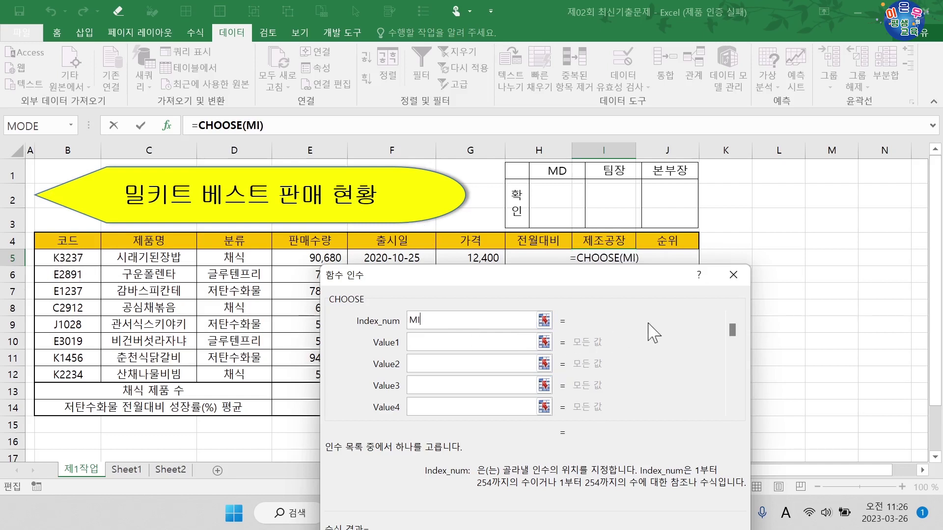
pyautogui.write('D(')
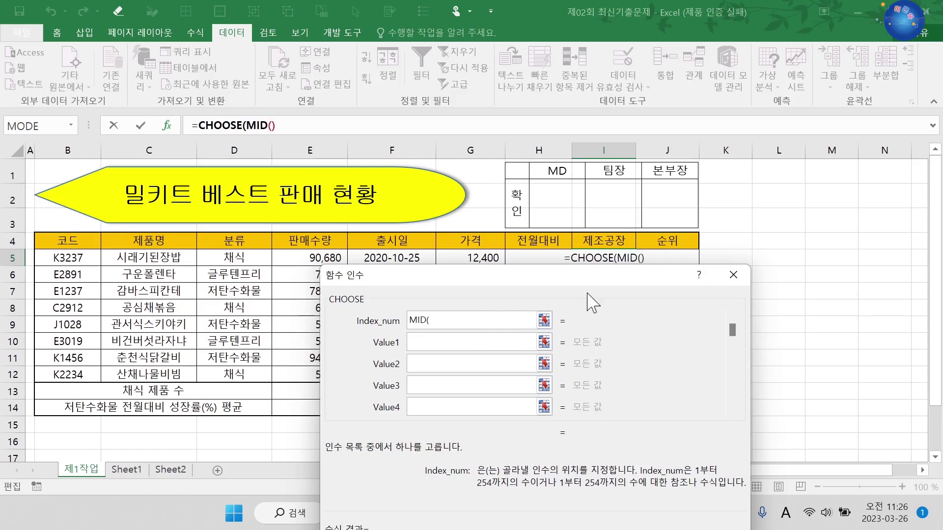
pyautogui.click(258, 126)
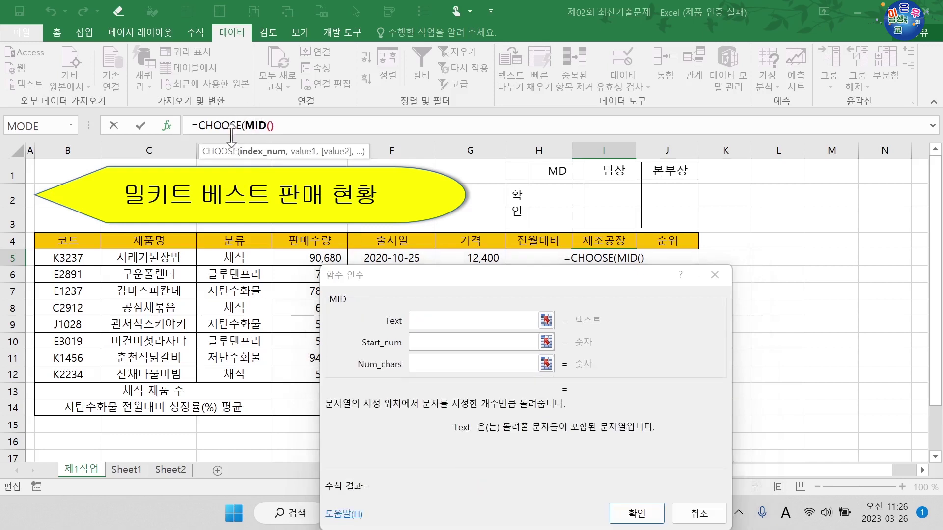
pyautogui.click(425, 322)
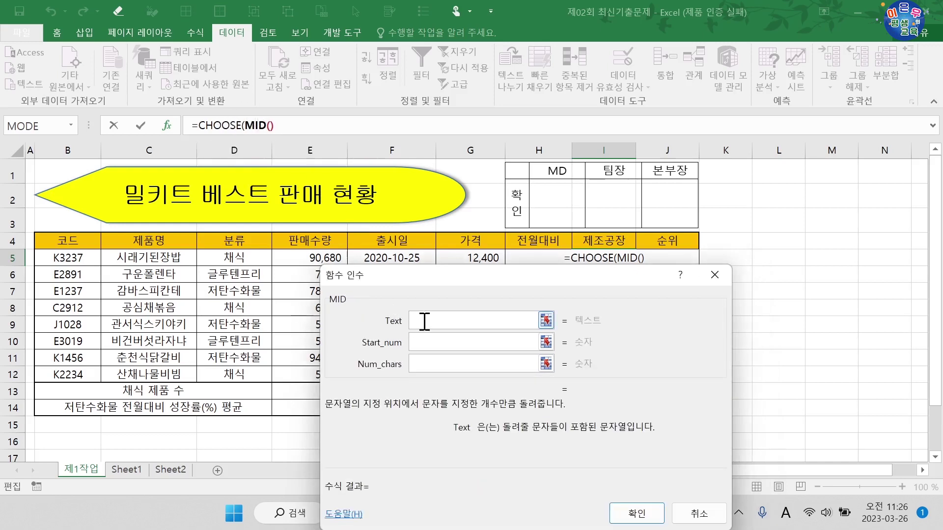
pyautogui.click(77, 259)
pyautogui.click(440, 341)
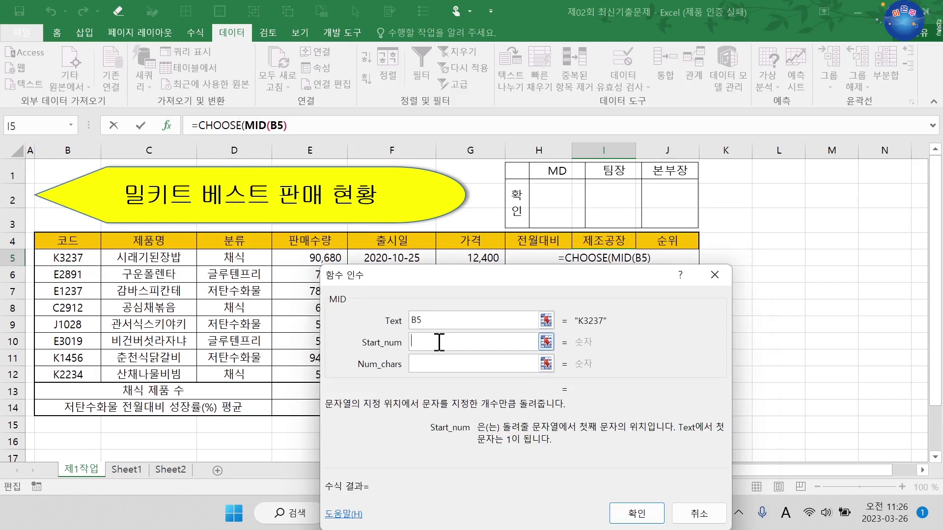
pyautogui.write('2')
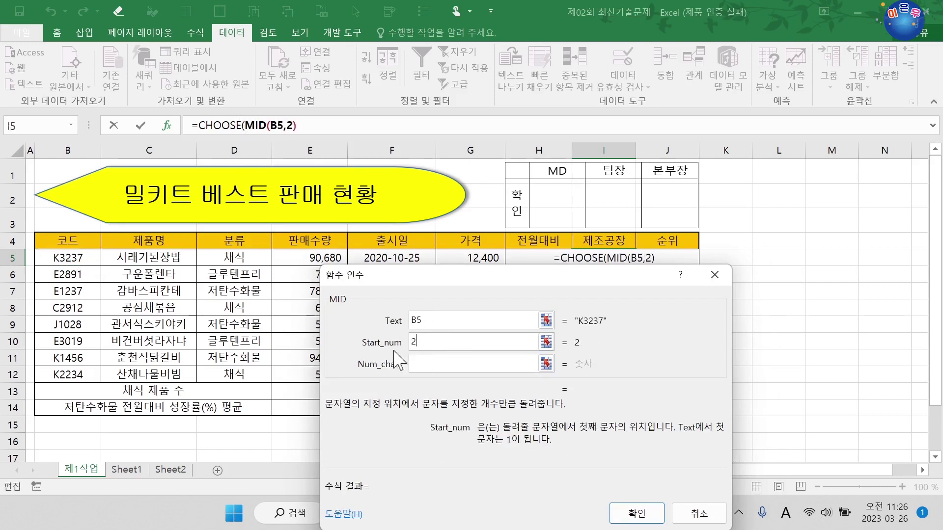
pyautogui.click(427, 364)
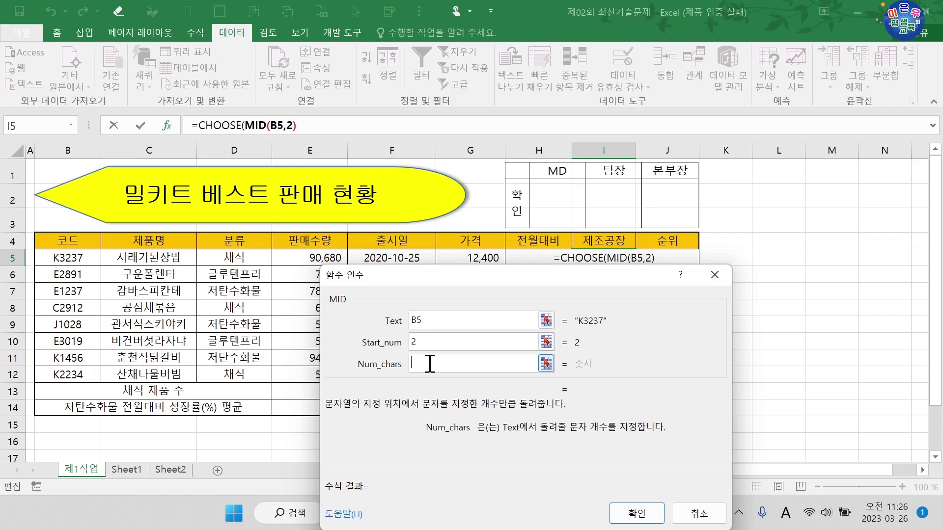
pyautogui.write('1')
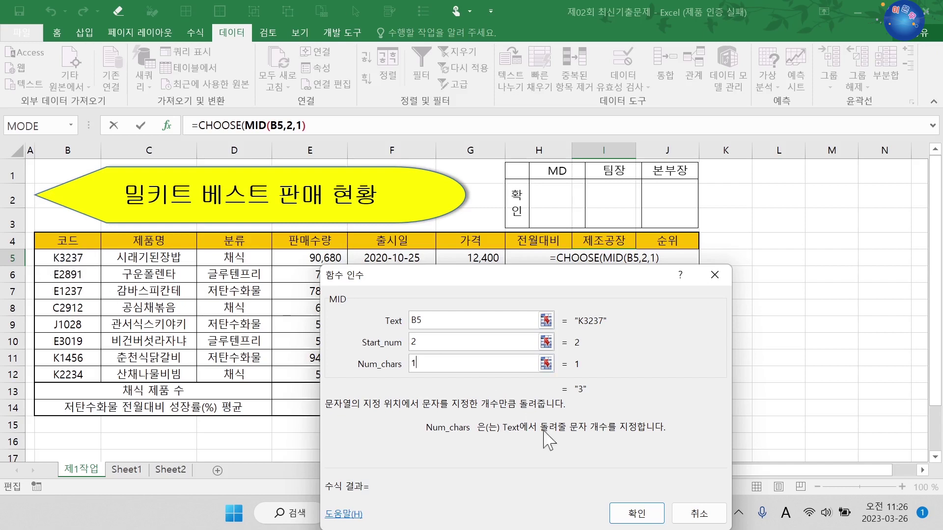
# - Complete the CHOOSE formula in I5 with the values "평택", "정읍" and "진천", and copy it down to I12
pyautogui.click(213, 127)
pyautogui.click(436, 343)
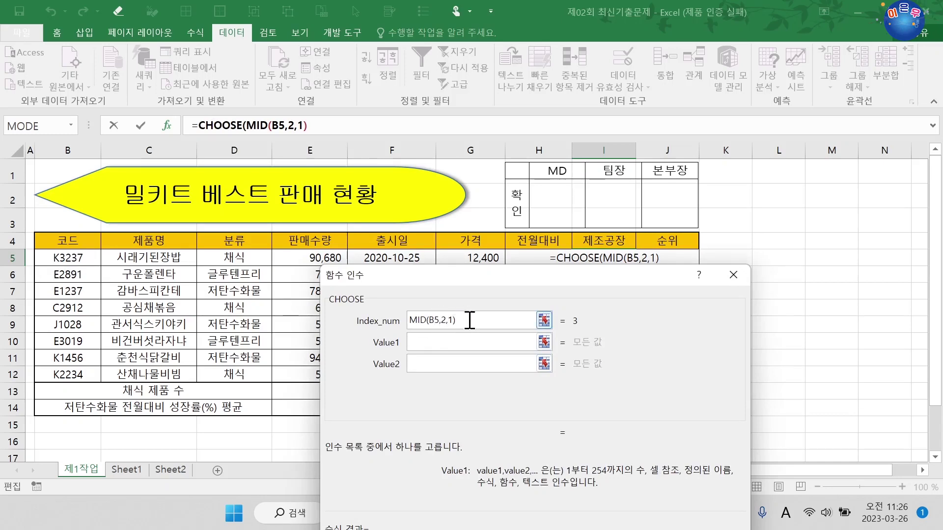
pyautogui.press('Hangul')
pyautogui.write('평택')
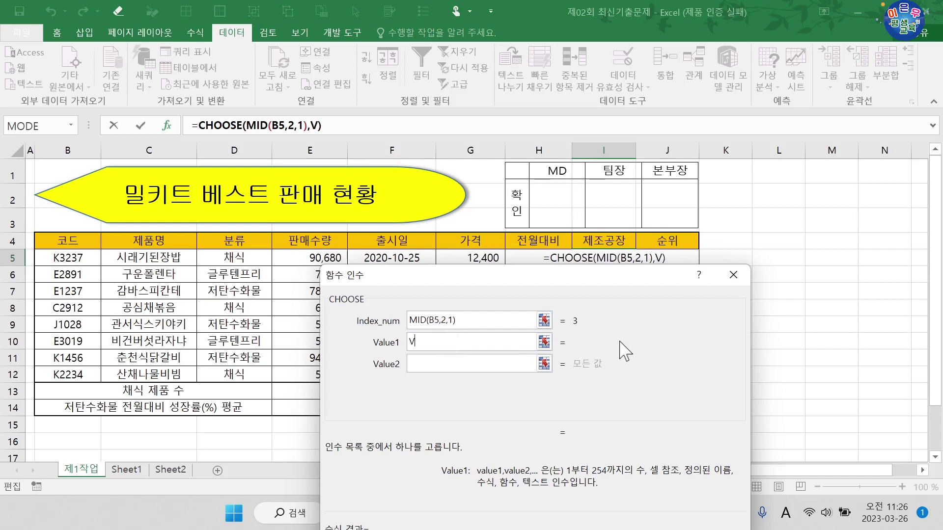
pyautogui.press('Tab')
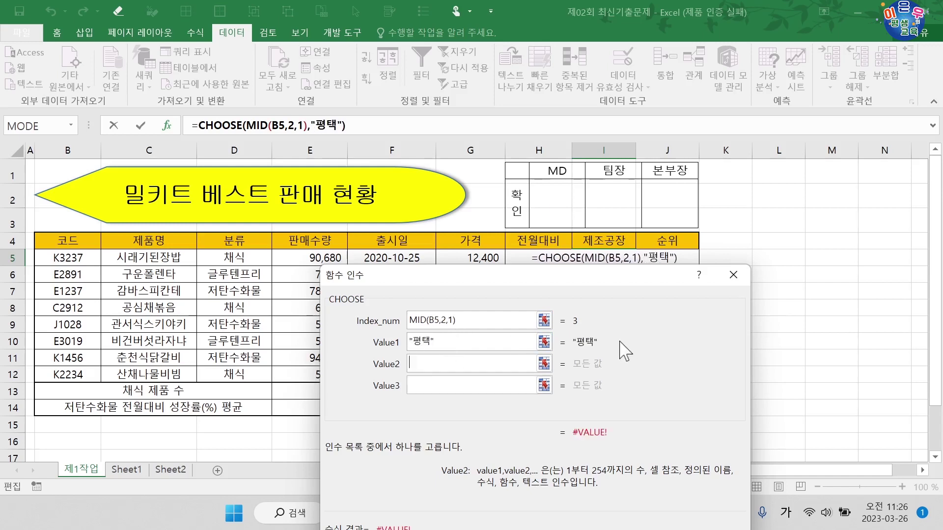
pyautogui.write('정ㅇ')
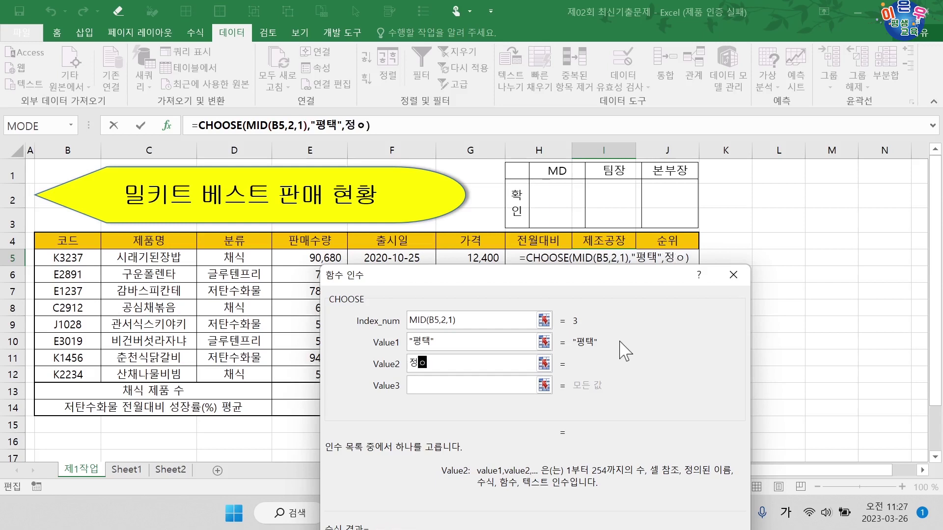
pyautogui.press('Tab')
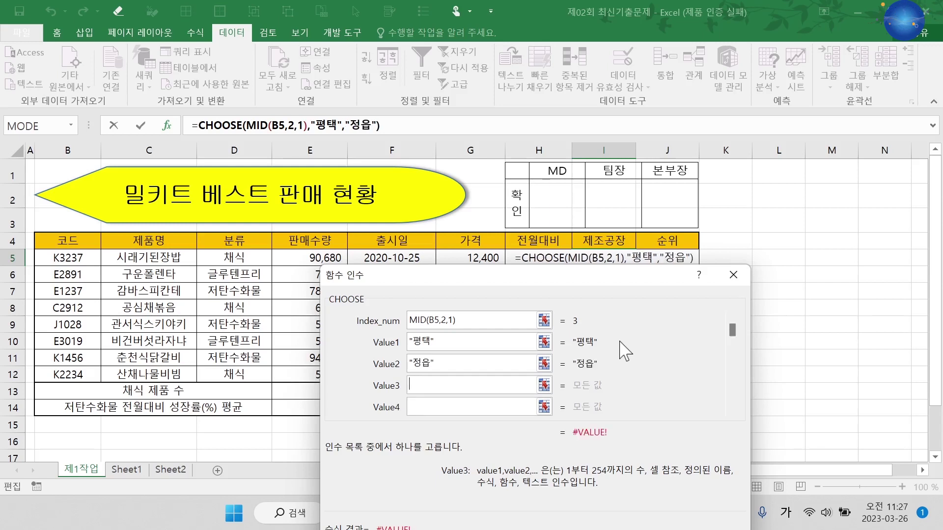
pyautogui.write('진처')
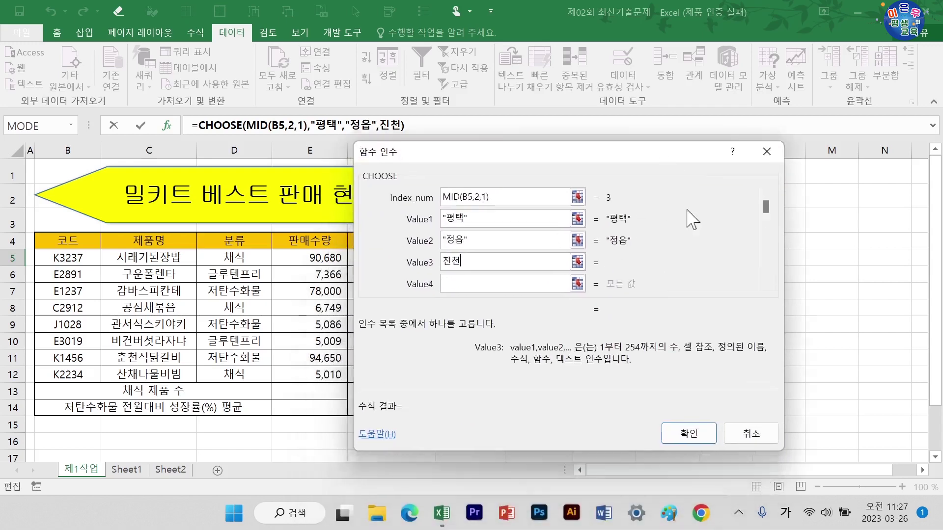
pyautogui.click(690, 372)
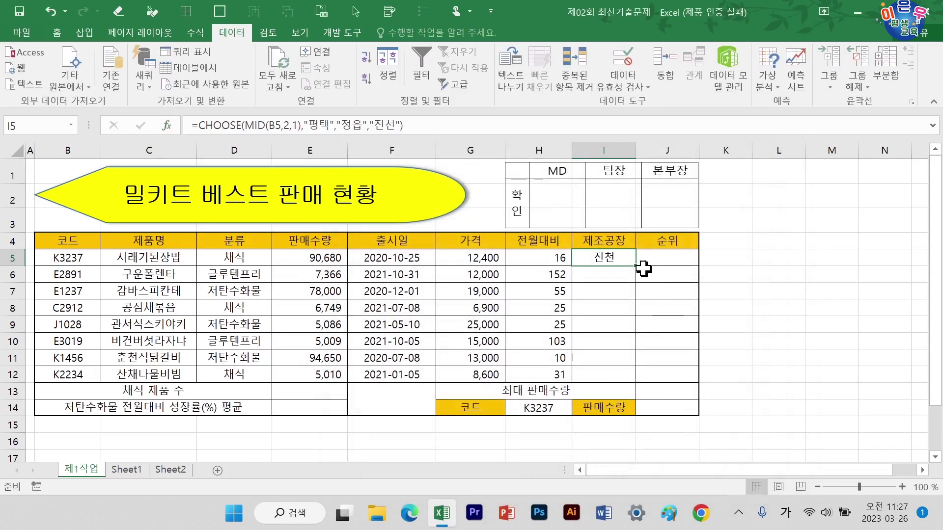
pyautogui.moveTo(640, 268); pyautogui.dragTo(636, 384)
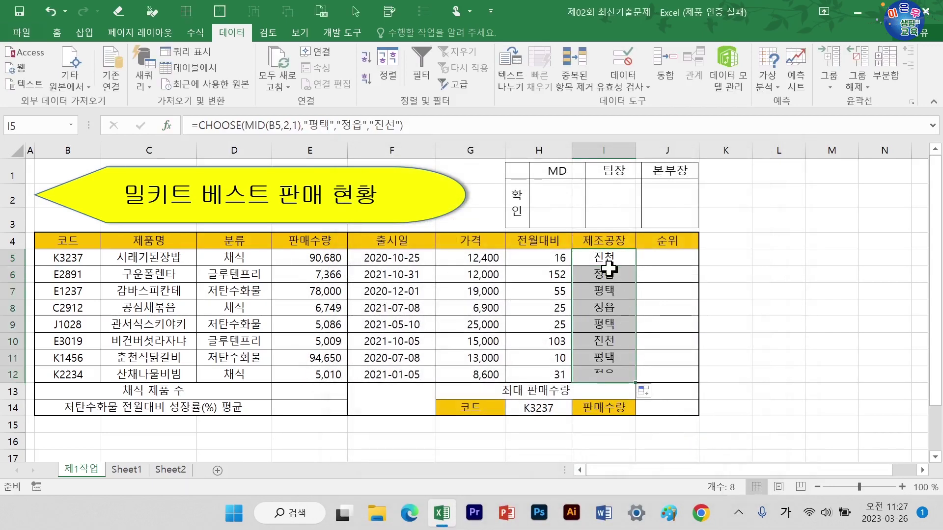
# - Reopen the CHOOSE arguments of the formula in I5 and review its index number and three factory values
pyautogui.click(607, 260)
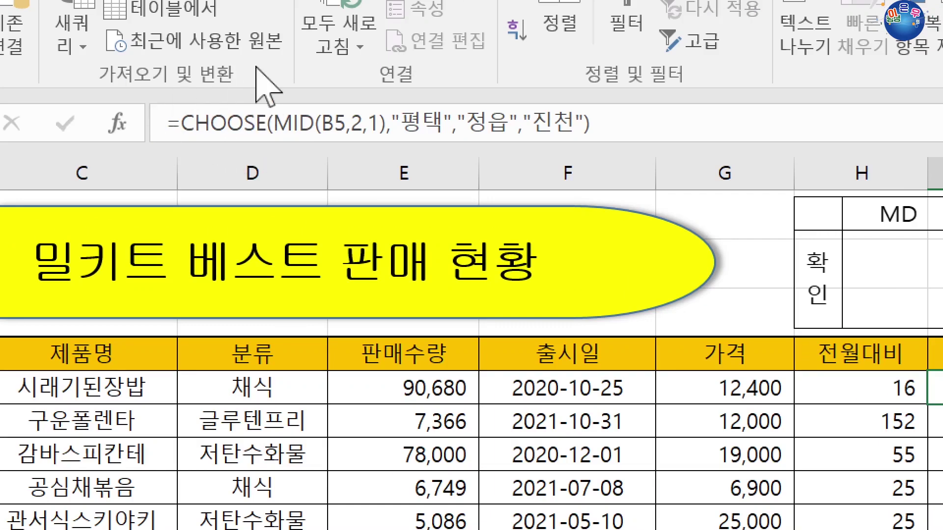
pyautogui.click(244, 123)
pyautogui.click(118, 122)
pyautogui.moveTo(816, 180); pyautogui.dragTo(499, 84)
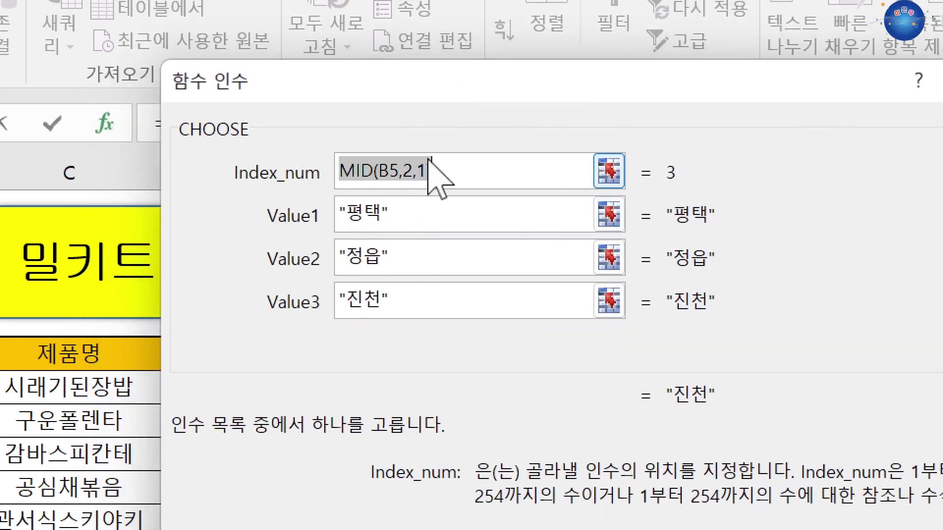
pyautogui.click(413, 216)
pyautogui.click(420, 257)
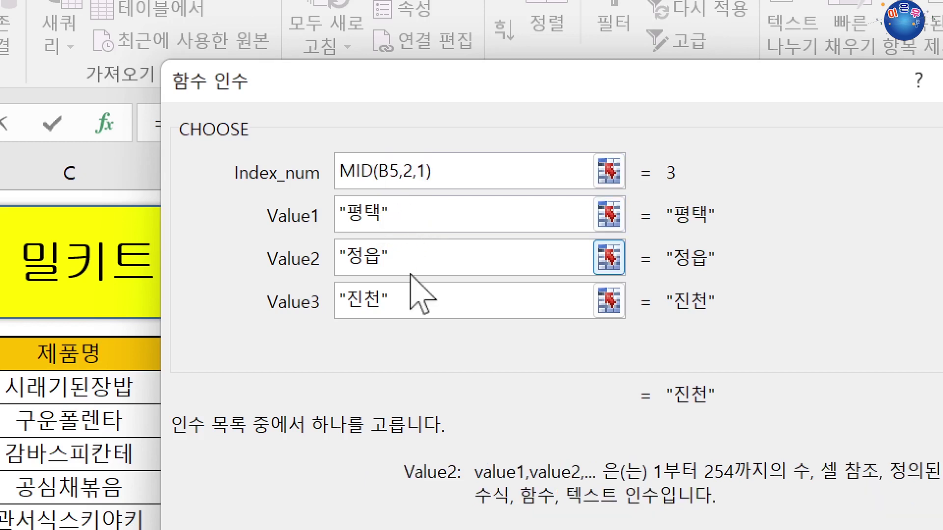
pyautogui.click(415, 297)
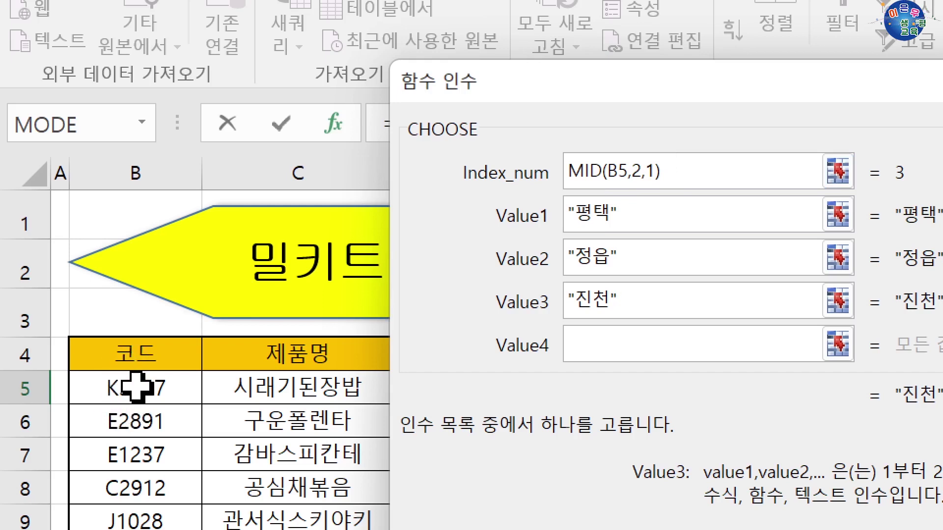
# - Review the arguments of the MID function nested in the I5 formula, return to CHOOSE, and close without changes
pyautogui.click(593, 173)
pyautogui.moveTo(559, 76); pyautogui.dragTo(513, 216)
pyautogui.click(518, 129)
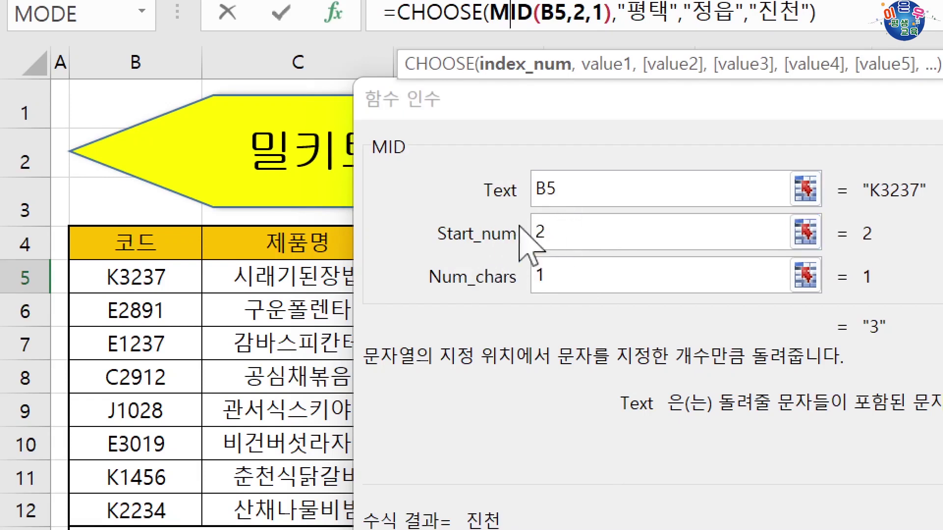
pyautogui.click(570, 275)
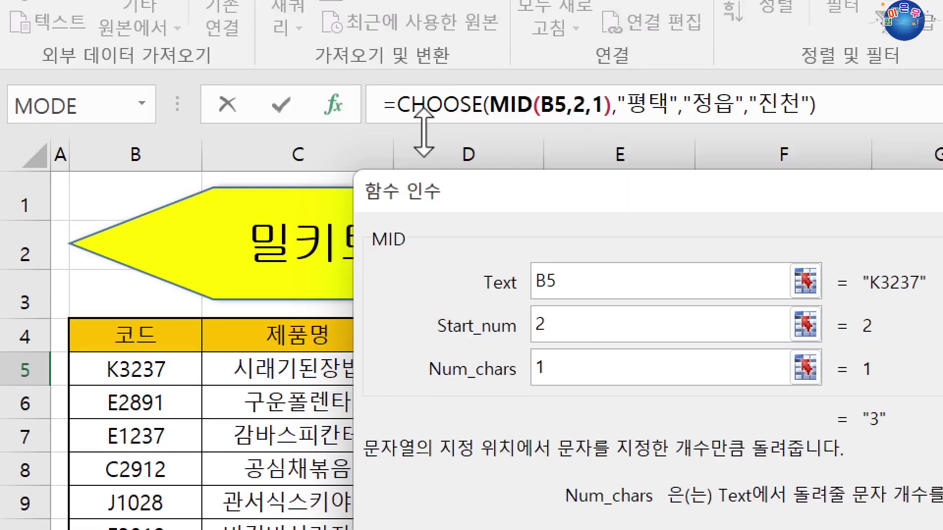
pyautogui.click(426, 15)
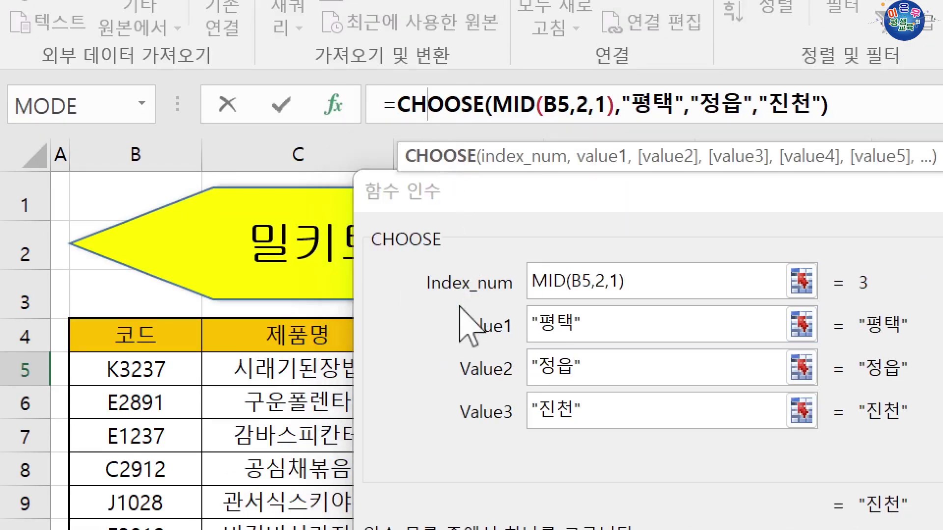
pyautogui.moveTo(657, 193); pyautogui.dragTo(494, 151)
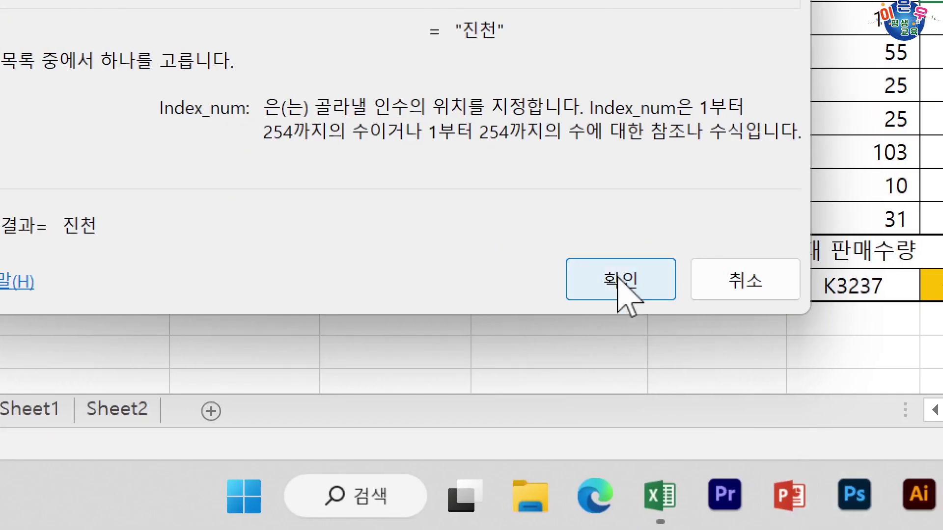
pyautogui.click(622, 287)
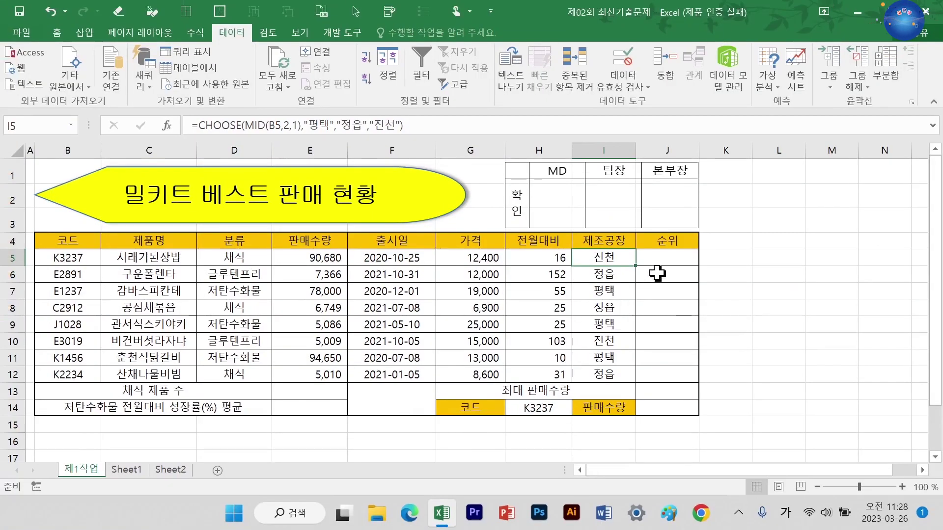
# - Start a RANK.EQ formula in cell J5 and open its function arguments, keeping row 5 uncovered
pyautogui.click(670, 262)
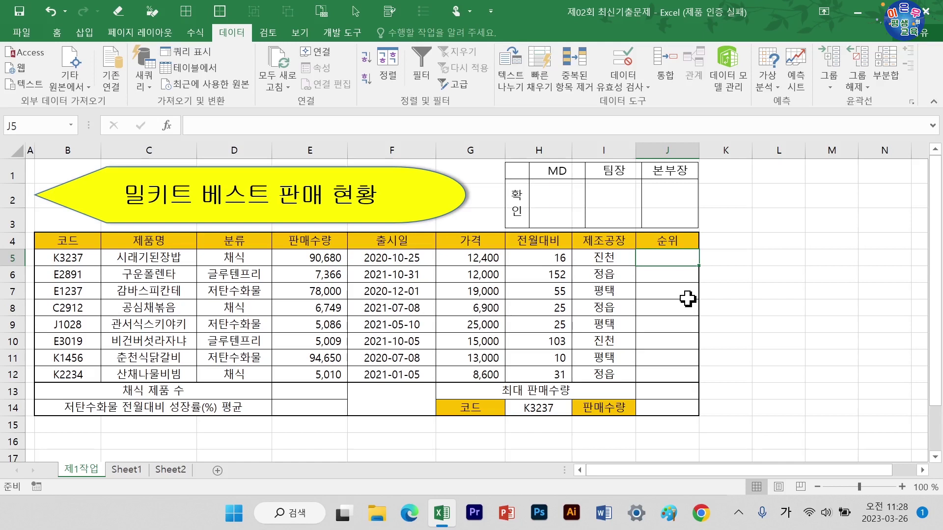
pyautogui.write('ㄱ')
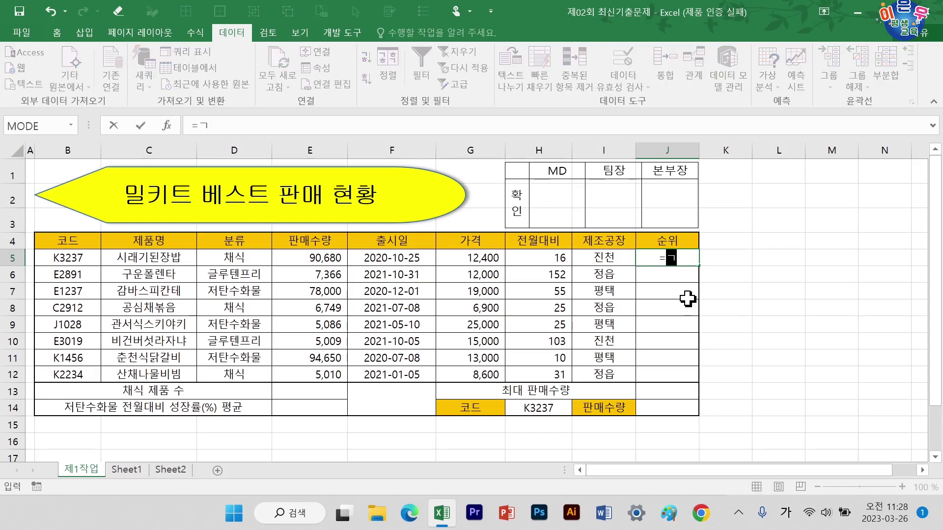
pyautogui.write('RANK')
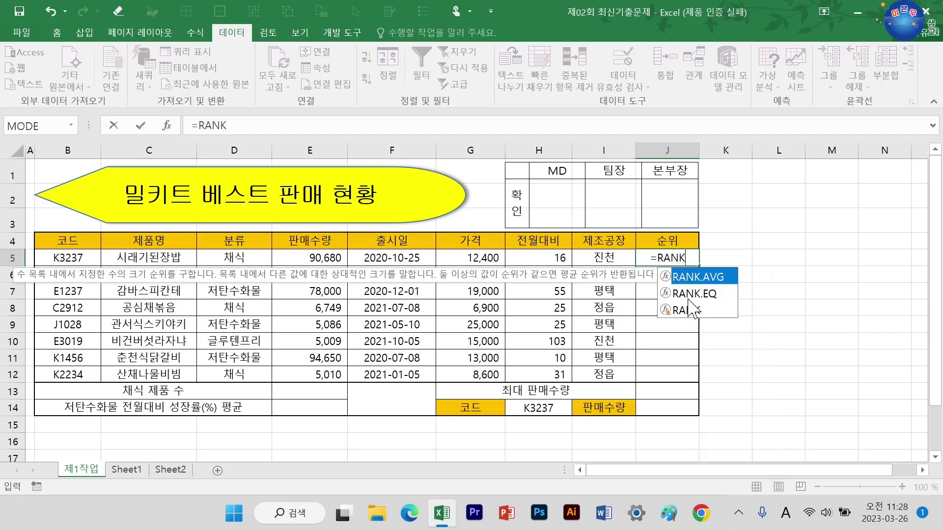
pyautogui.press('Down')
pyautogui.press('Tab')
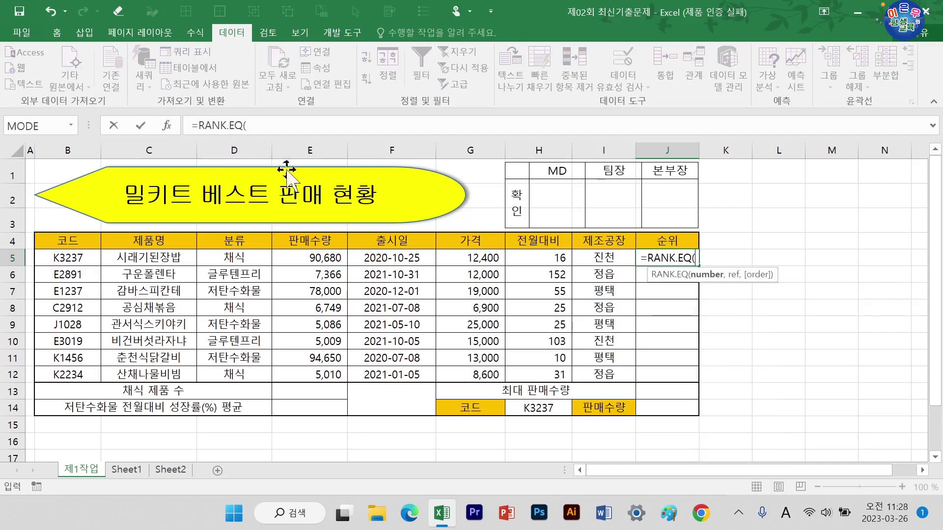
pyautogui.click(167, 126)
pyautogui.moveTo(324, 156); pyautogui.dragTo(578, 288)
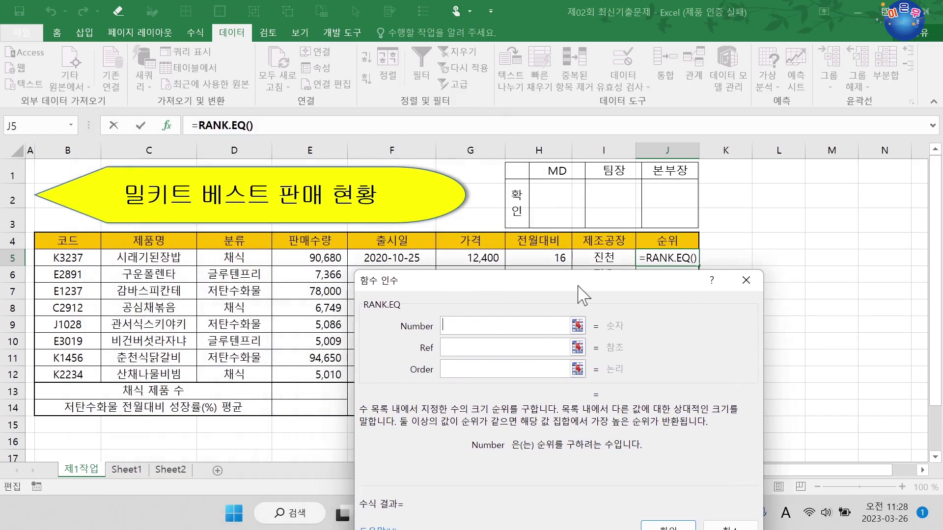
pyautogui.moveTo(578, 286); pyautogui.dragTo(272, 295)
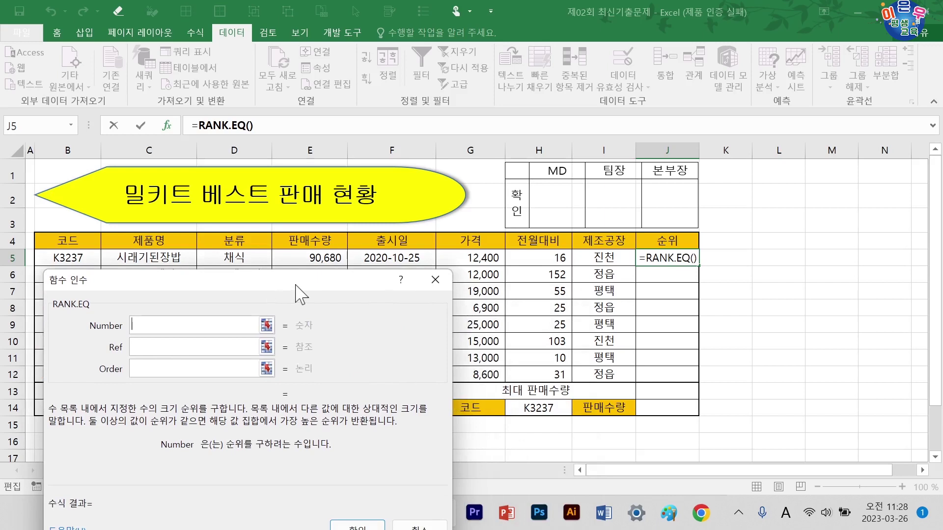
# - Set H5 as the RANK.EQ number and the 전월대비 cells H5:H12 as the reference range
pyautogui.click(562, 252)
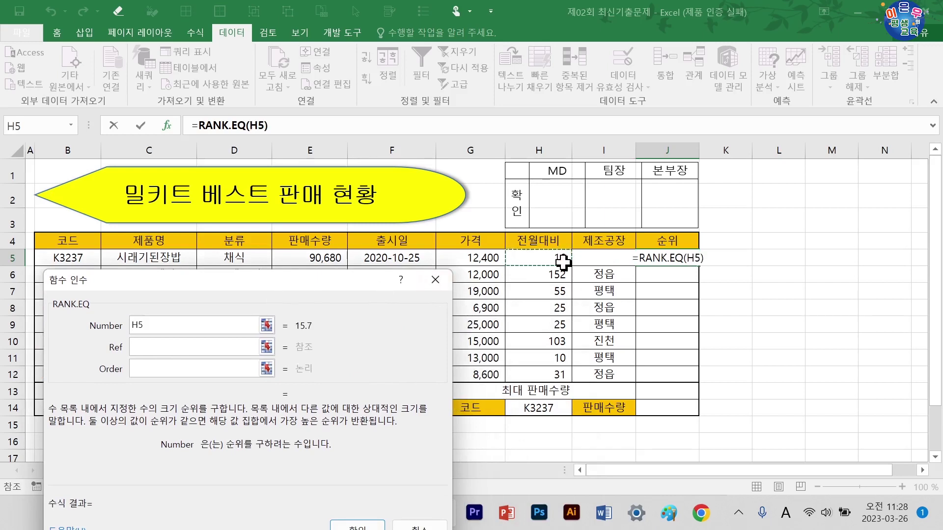
pyautogui.moveTo(206, 311); pyautogui.dragTo(239, 287)
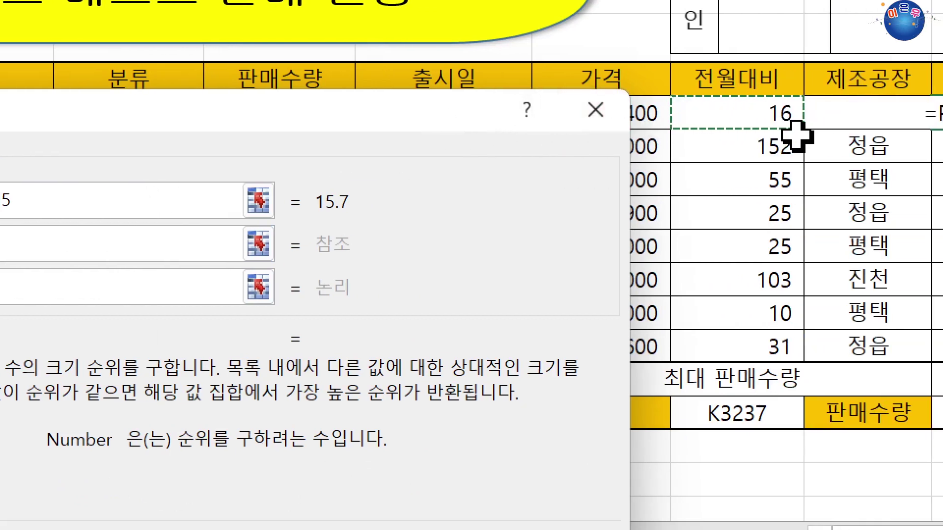
pyautogui.moveTo(370, 116); pyautogui.dragTo(407, 129)
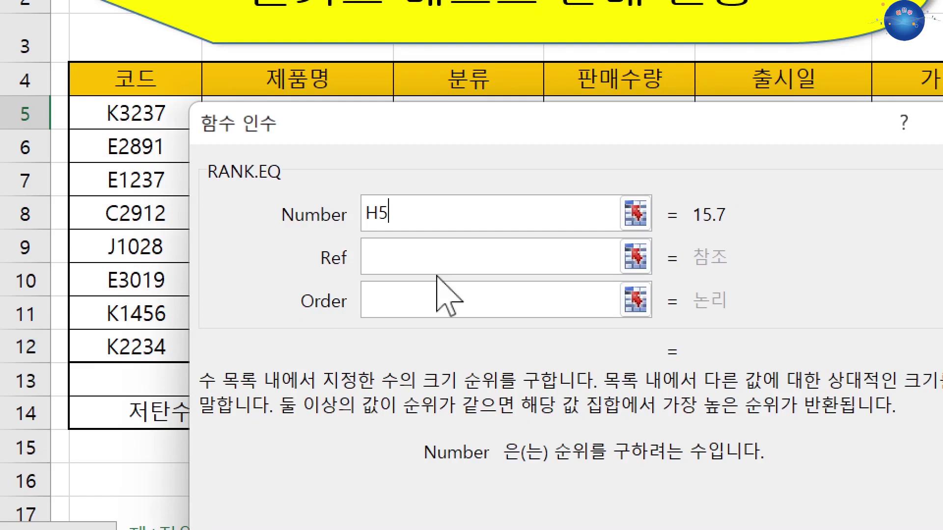
pyautogui.click(126, 255)
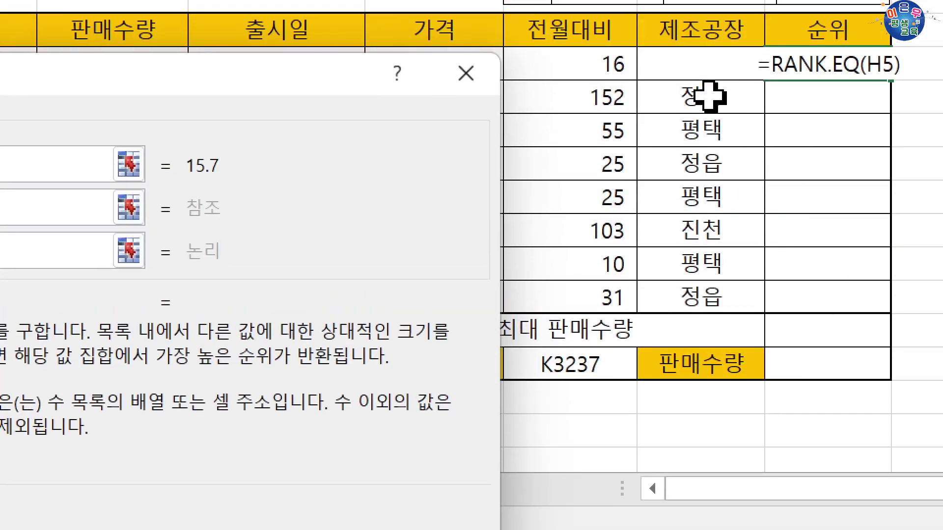
pyautogui.moveTo(572, 64); pyautogui.dragTo(584, 290)
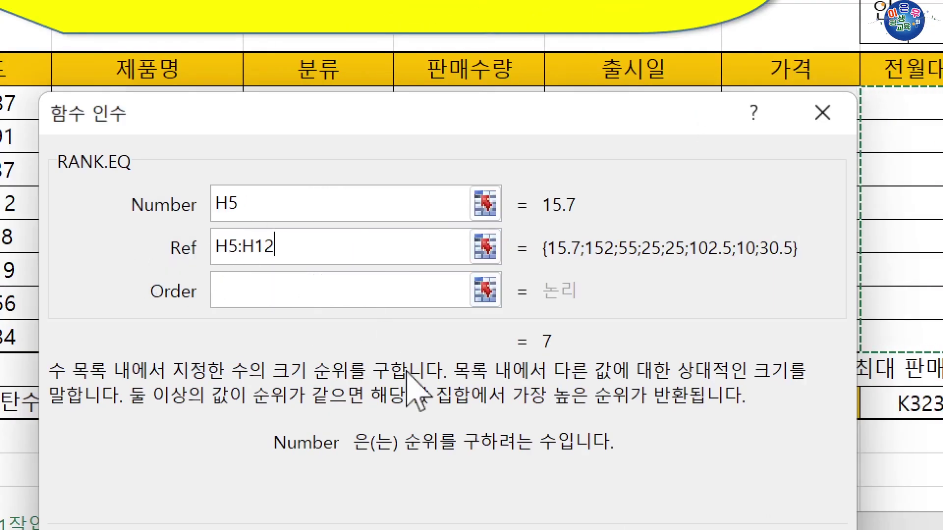
# - Cycle the RANK.EQ reference range H5:H12 through absolute and relative reference types, including making only its end cell absolute
pyautogui.press('F4')
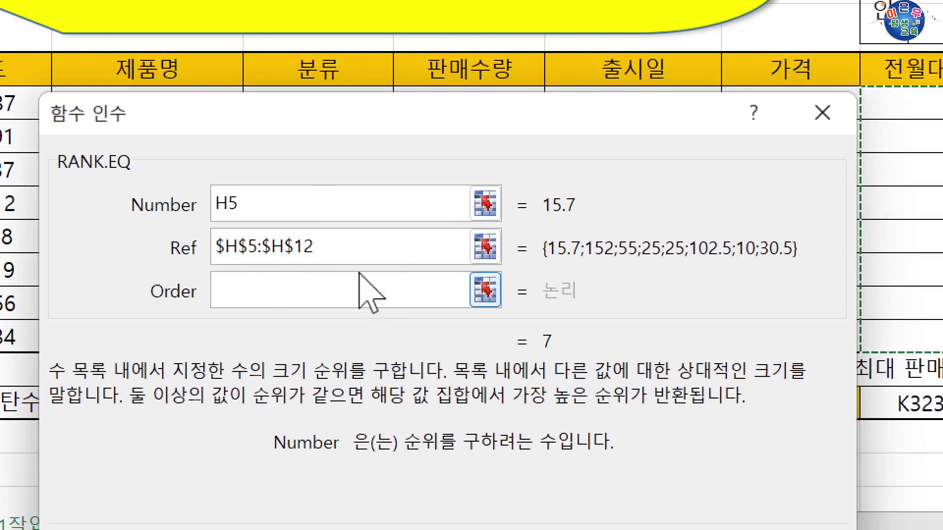
pyautogui.click(326, 261)
pyautogui.press('F4')
pyautogui.press('F4')
pyautogui.press('F4')
pyautogui.hotkey('shift', 'Tab')
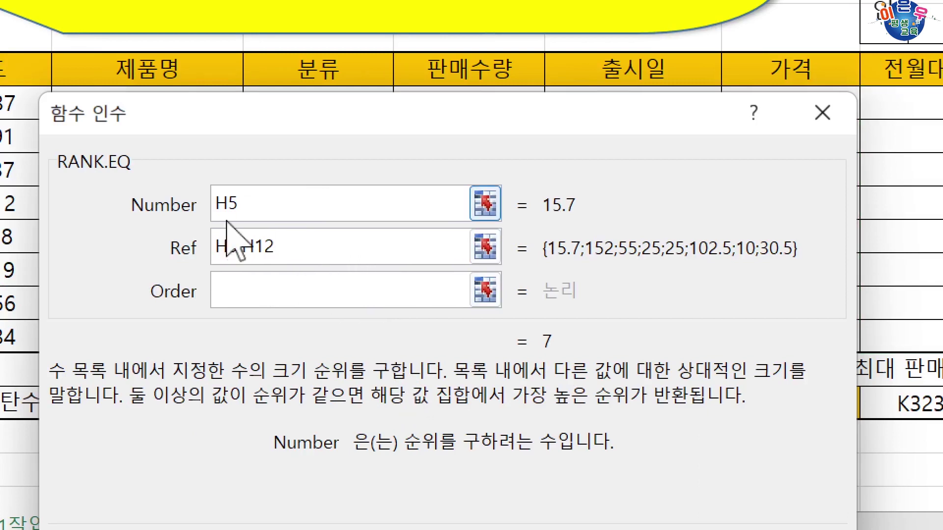
pyautogui.click(310, 245)
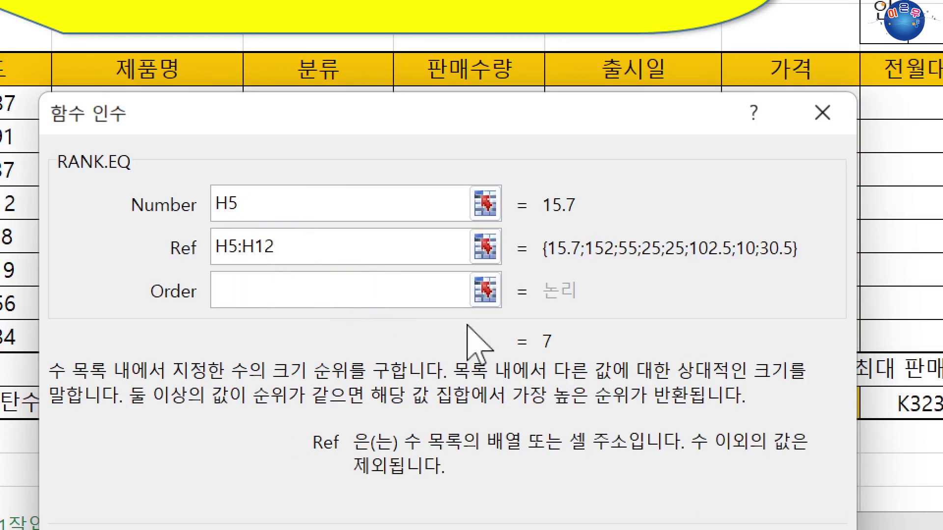
pyautogui.press('F4')
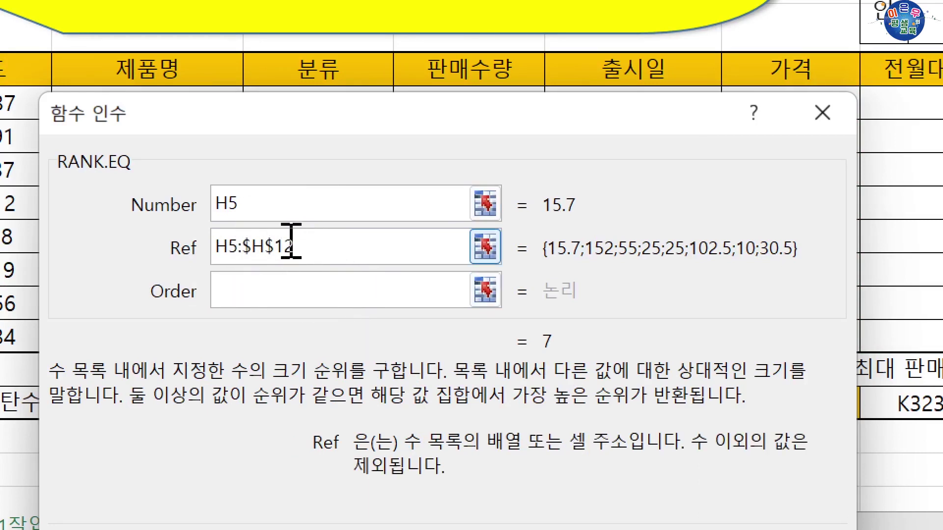
# - Complete the RANK.EQ formula with the absolute reference $H$5:$H$12 and no order value, and copy it down to J12
pyautogui.moveTo(316, 246); pyautogui.dragTo(172, 238)
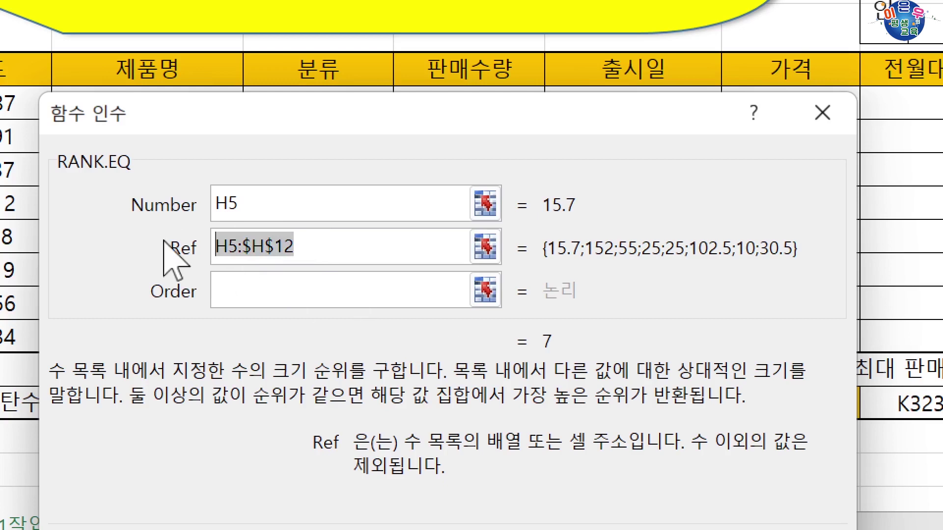
pyautogui.press('F4')
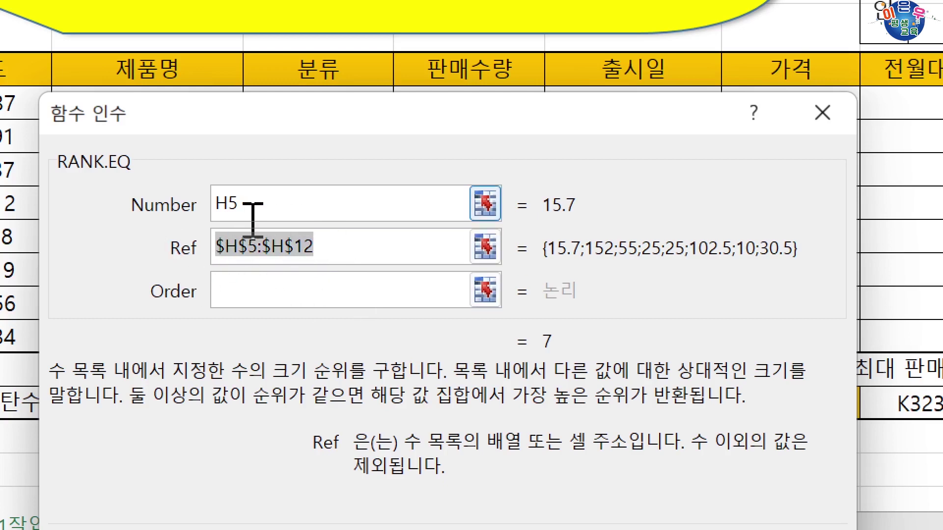
pyautogui.click(288, 291)
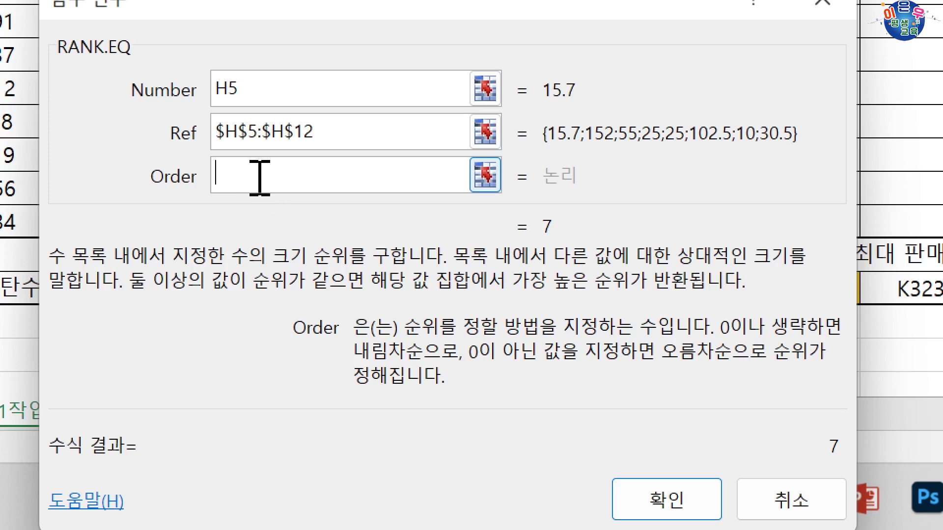
pyautogui.click(686, 491)
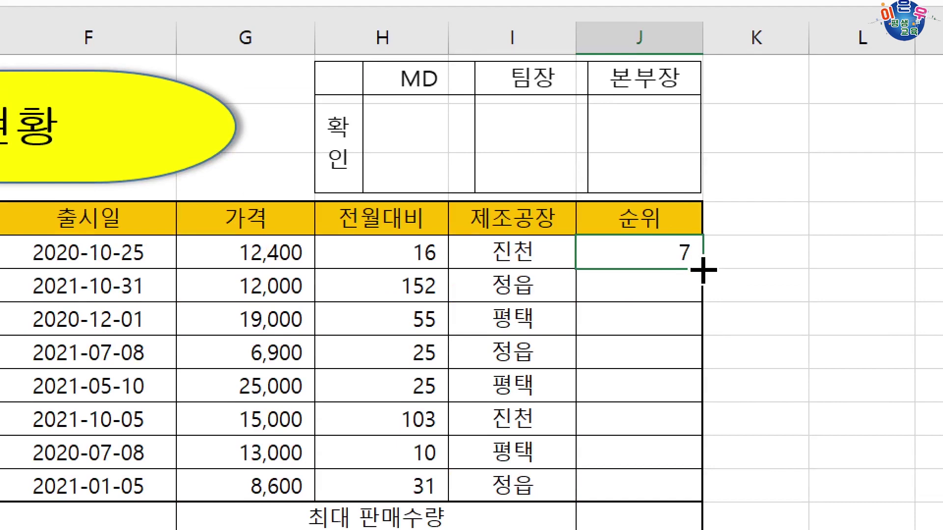
pyautogui.moveTo(703, 269); pyautogui.dragTo(703, 494)
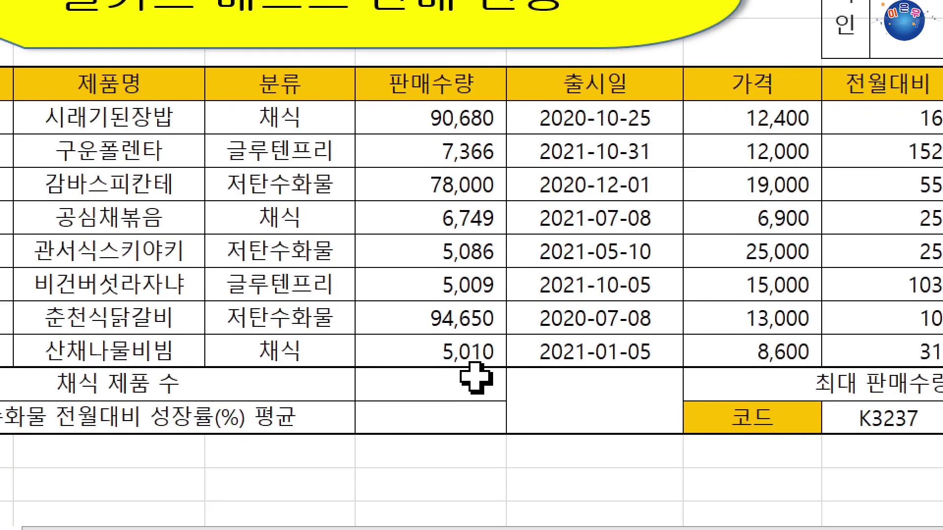
# - Start a DCOUNTA formula in E13 with B4:H12 as the database, and go on to its field argument
pyautogui.click(475, 378)
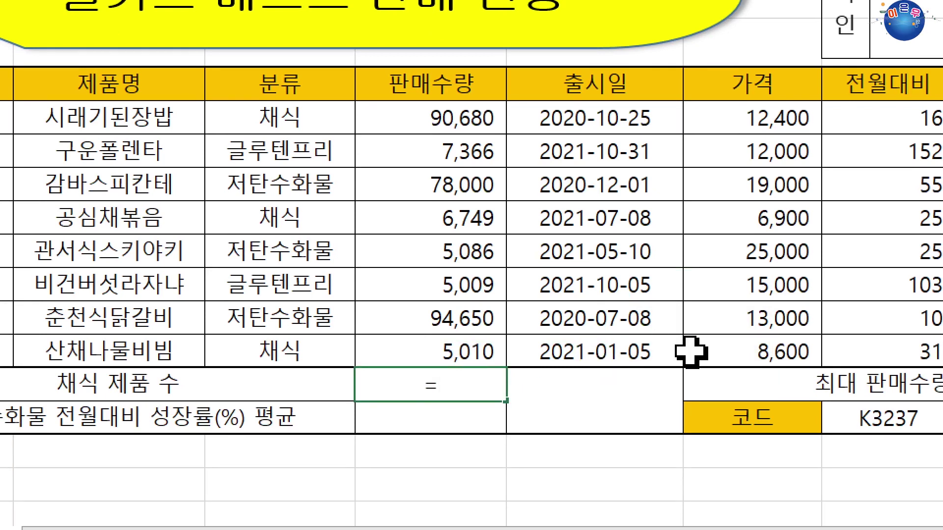
pyautogui.write('DCOUN')
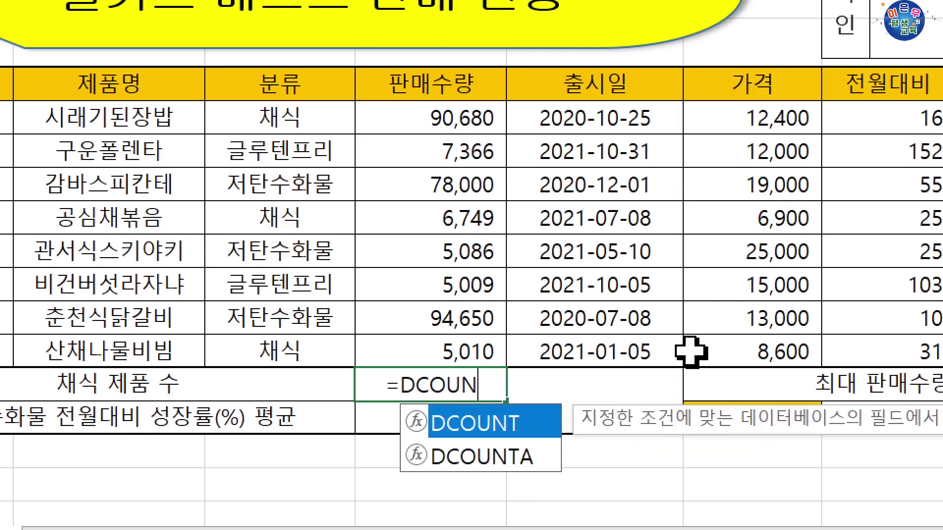
pyautogui.write('TA(')
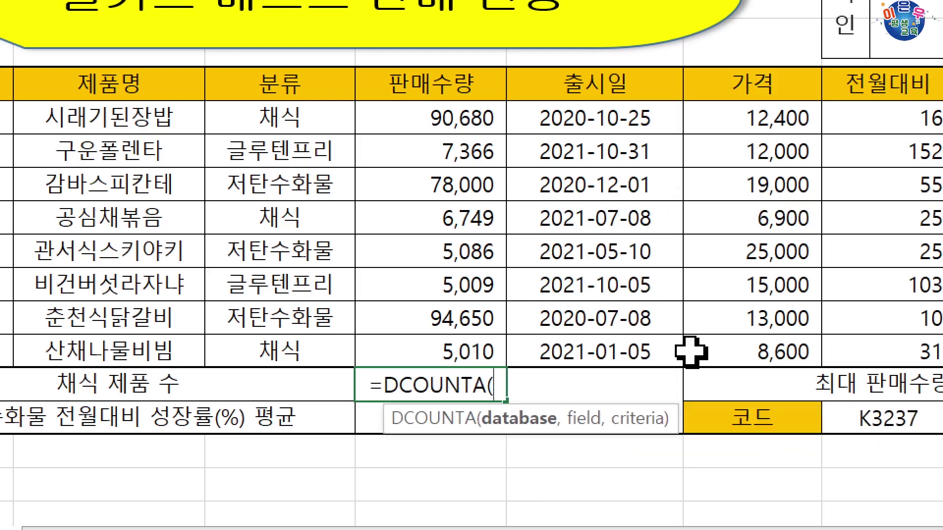
pyautogui.hotkey('ctrl', 'a')
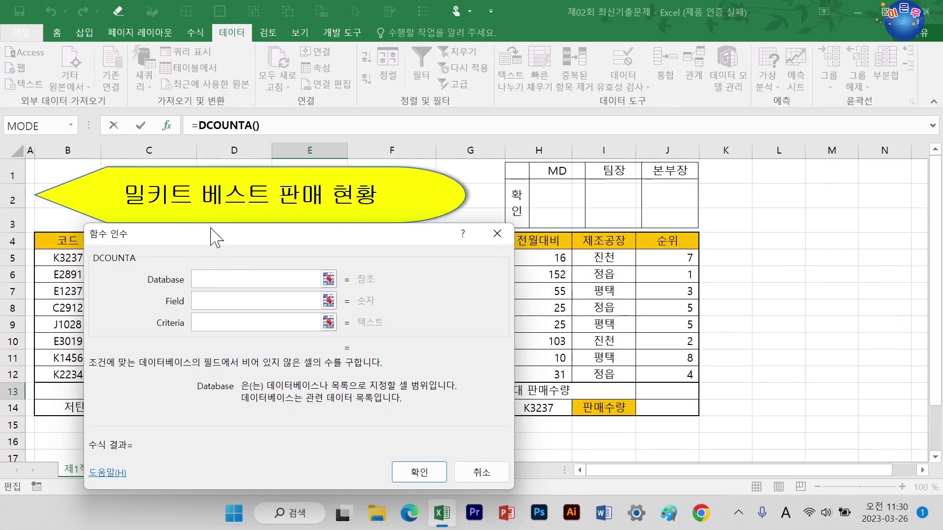
pyautogui.moveTo(211, 224); pyautogui.dragTo(670, 272)
pyautogui.moveTo(77, 241); pyautogui.dragTo(541, 374)
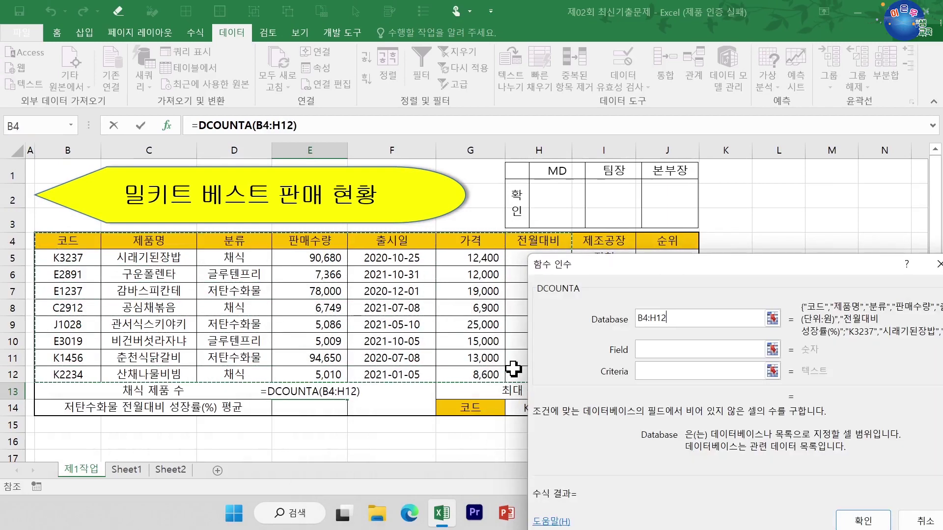
pyautogui.click(652, 350)
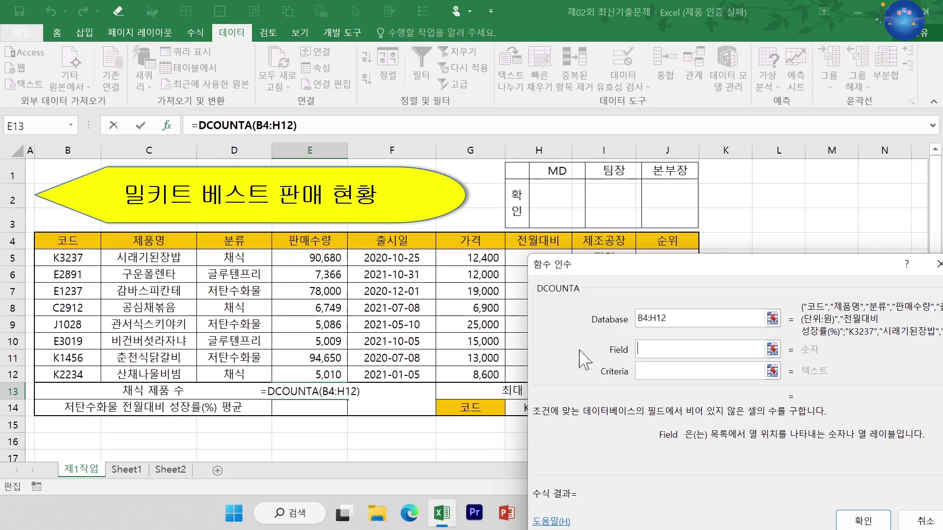
# - Try the header cells 제품명, 판매수량 and 가격 in turn as the DCOUNTA field argument
pyautogui.click(228, 243)
pyautogui.click(189, 243)
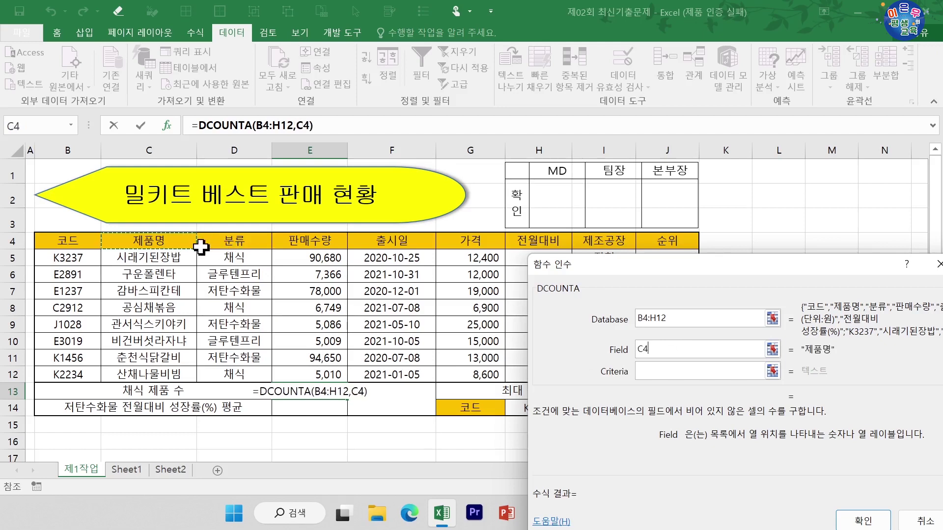
pyautogui.click(307, 242)
pyautogui.click(380, 243)
pyautogui.click(442, 244)
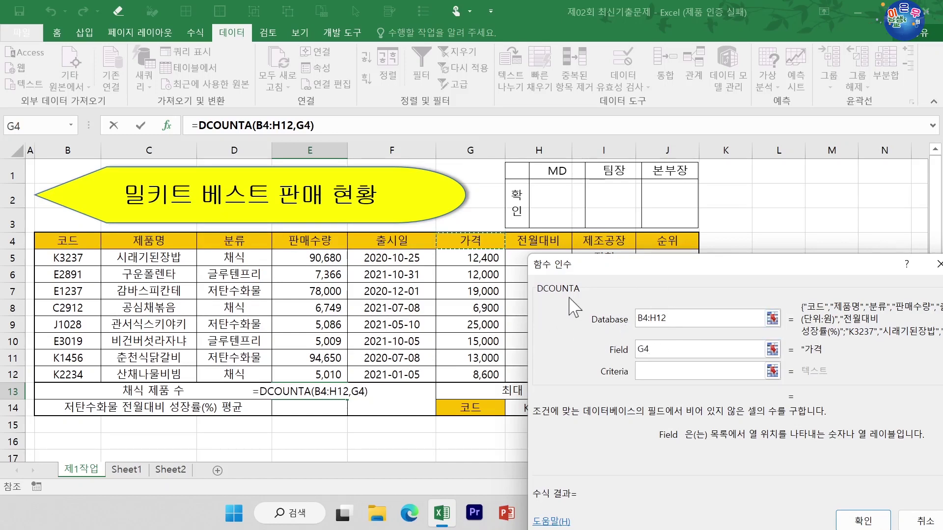
pyautogui.click(233, 240)
pyautogui.click(309, 242)
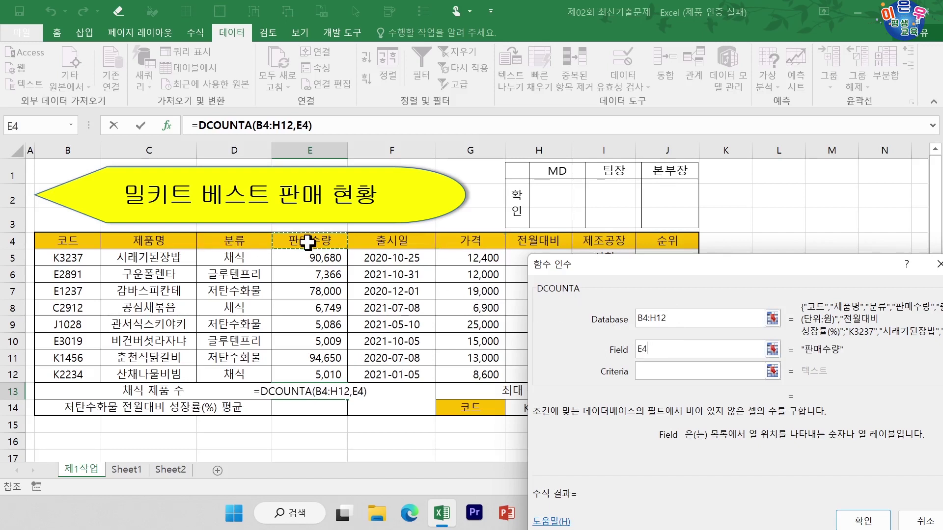
pyautogui.click(378, 245)
pyautogui.click(457, 242)
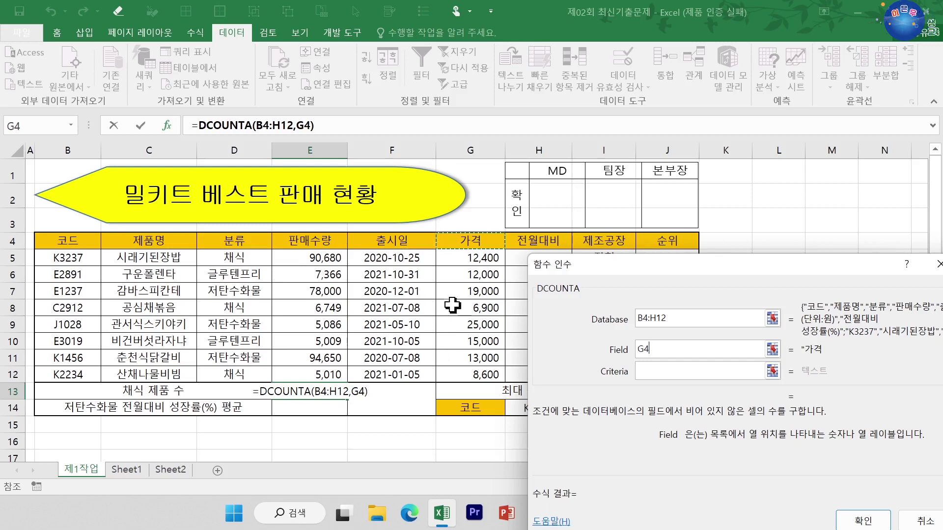
pyautogui.click(311, 243)
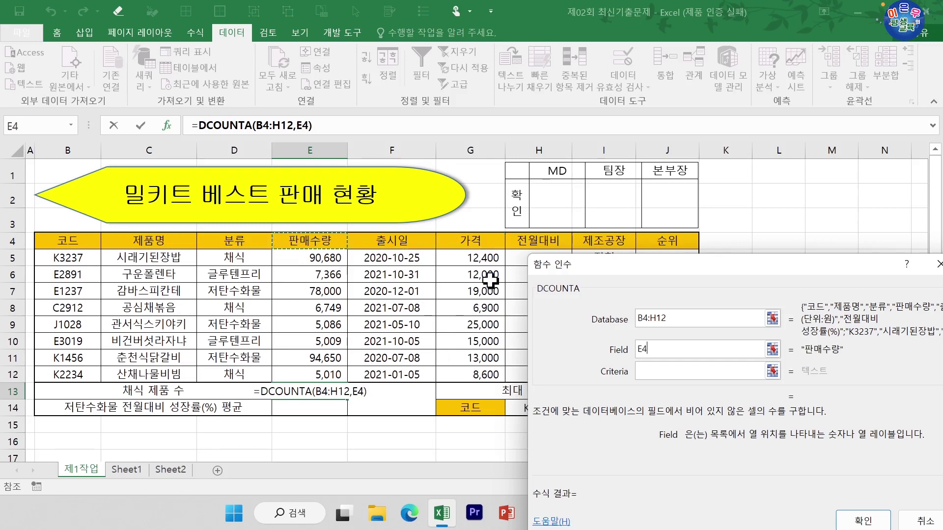
# - Complete the DCOUNTA formula in E13 with the 분류 header D4 as the field and D4:D5 as the criteria
pyautogui.click(235, 243)
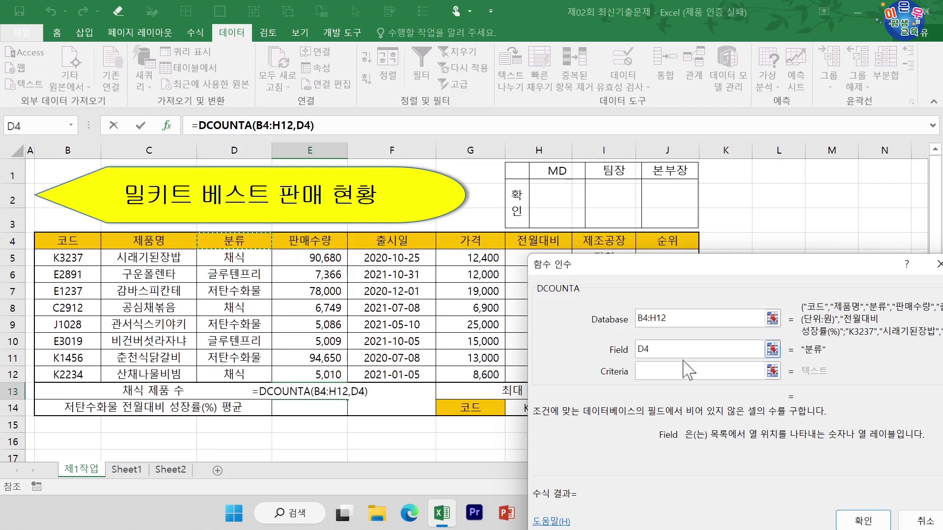
pyautogui.click(669, 371)
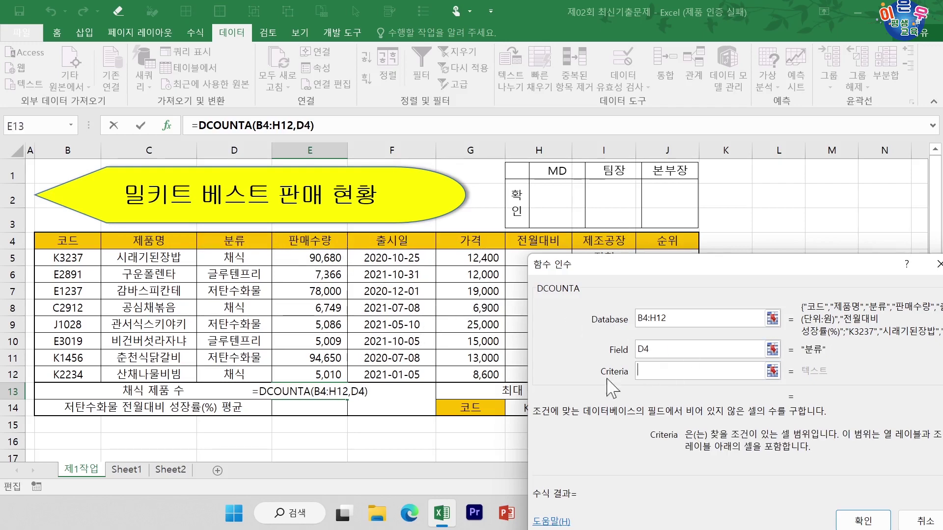
pyautogui.moveTo(244, 244); pyautogui.dragTo(241, 258)
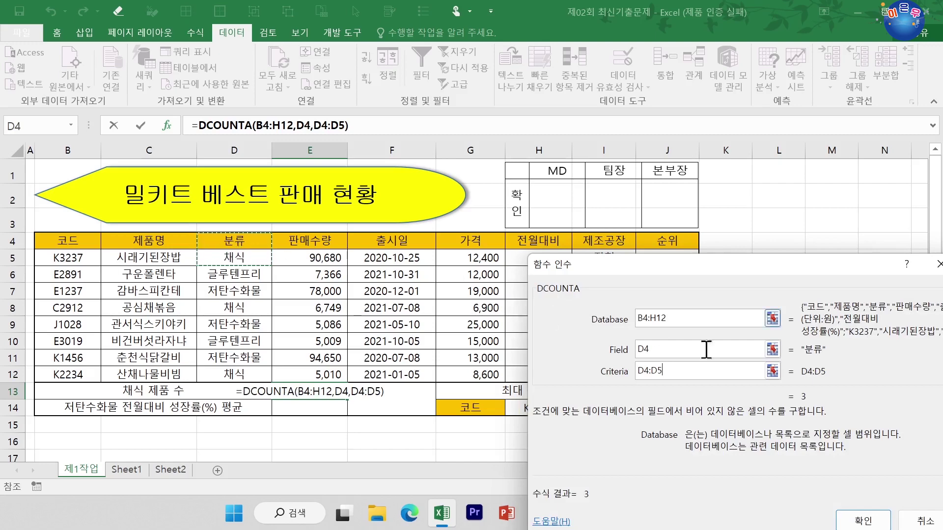
pyautogui.click(861, 521)
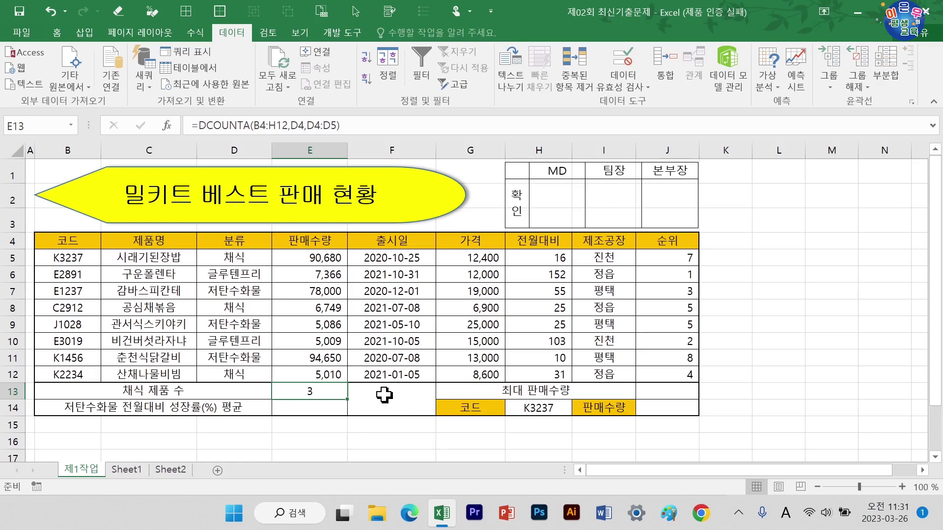
# - Append &"개" to the end of the DCOUNTA formula in E13
pyautogui.click(366, 125)
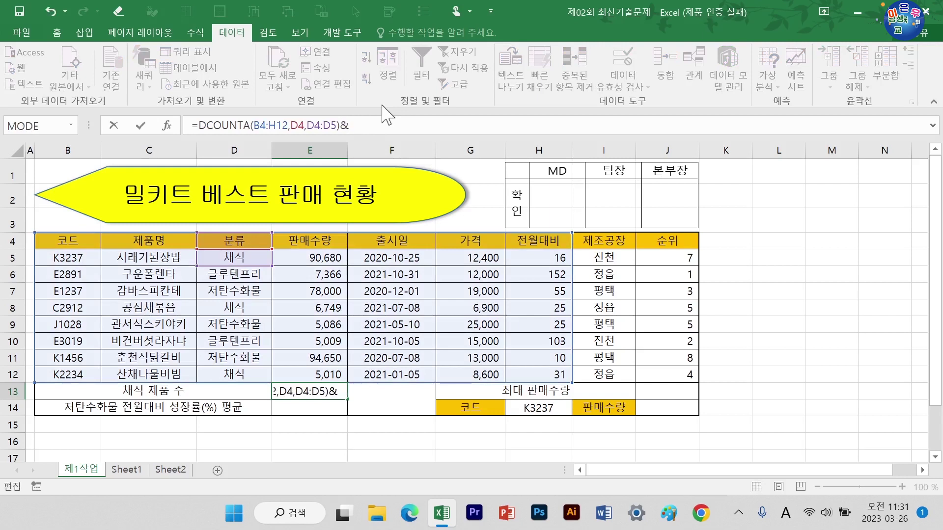
pyautogui.write('"')
pyautogui.press('Hangul')
pyautogui.write('ㄱ')
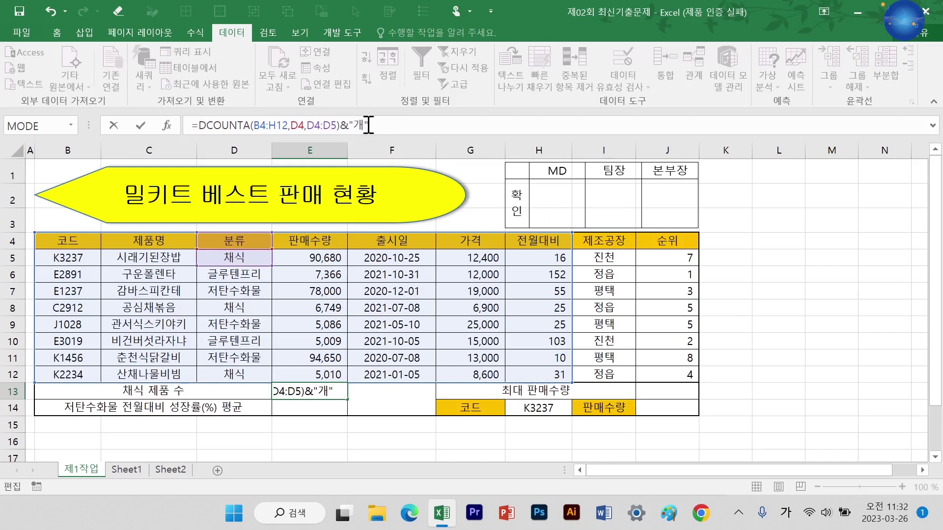
pyautogui.press('Return')
pyautogui.click(327, 390)
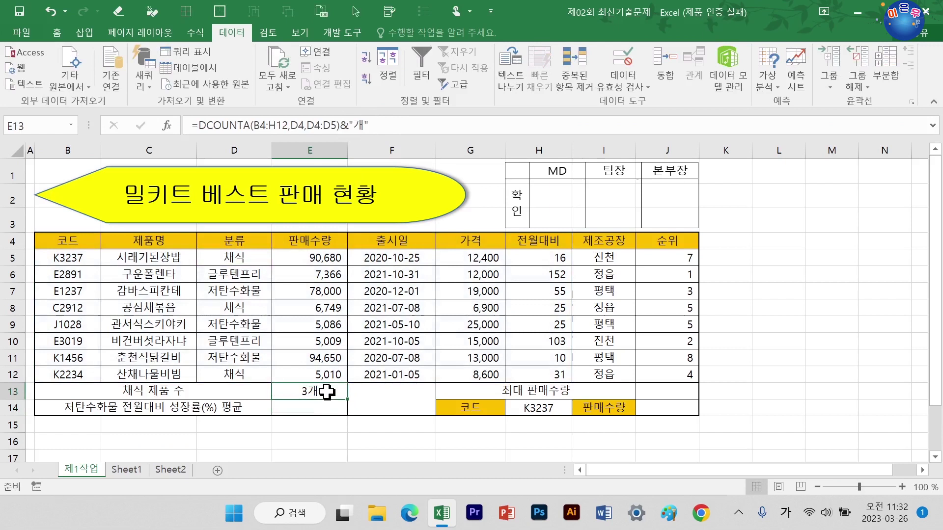
# - Start a SUMIF formula in E14 with the 분류 cells D5:D12 as its range
pyautogui.click(312, 414)
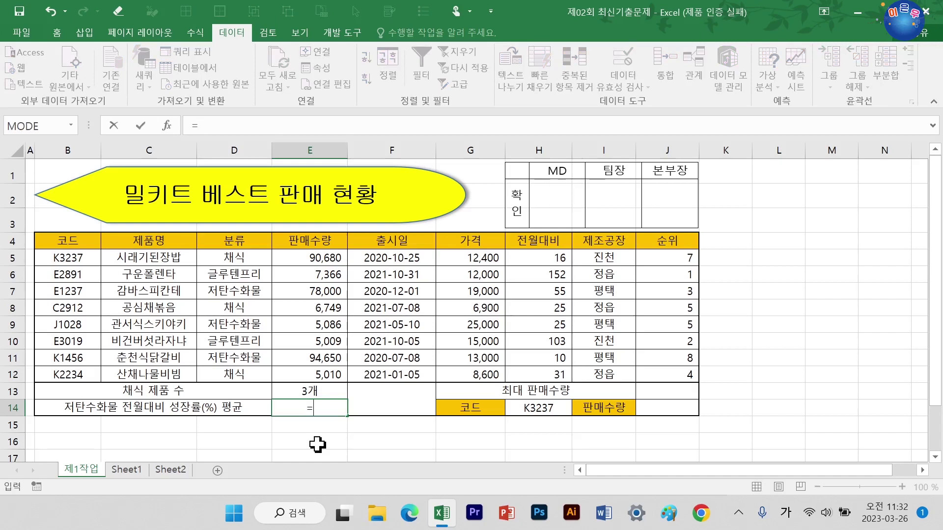
pyautogui.write('SUMIF(')
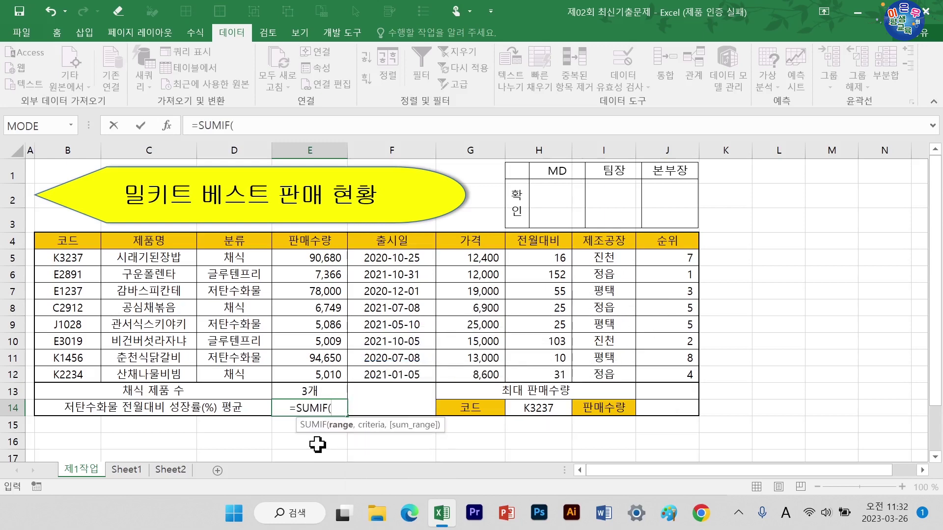
pyautogui.hotkey('ctrl', 'a')
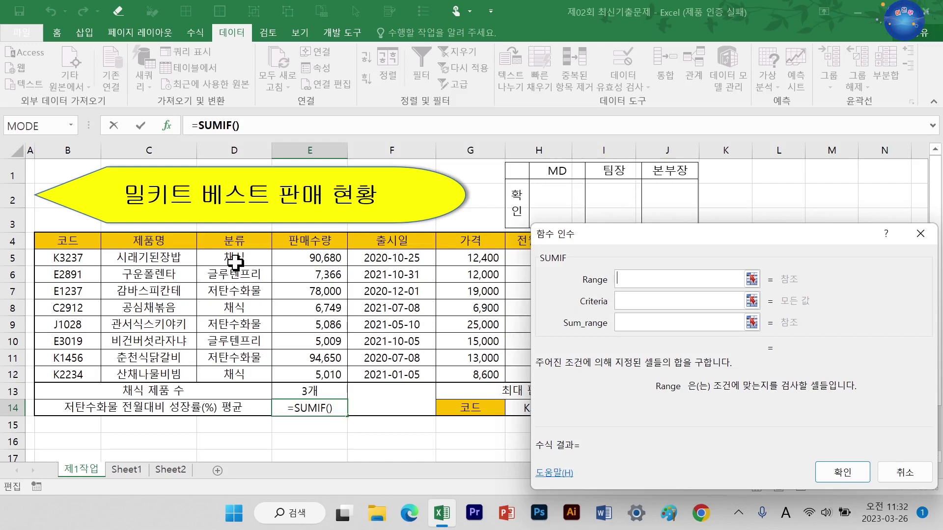
pyautogui.moveTo(234, 259); pyautogui.dragTo(245, 371)
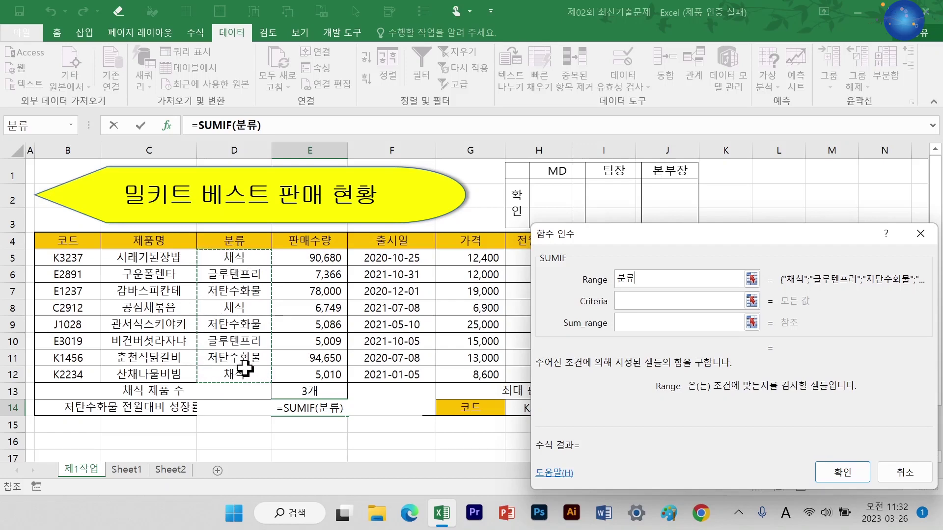
# - Set the SUMIF criteria to 저탄수화물
pyautogui.click(628, 302)
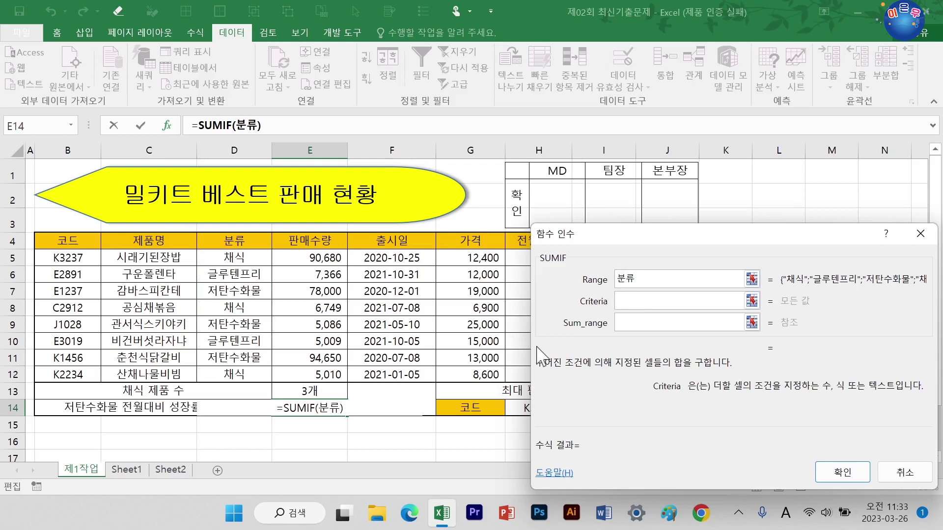
pyautogui.write('w')
pyautogui.press('BackSpace')
pyautogui.press('Hangul')
pyautogui.write('절')
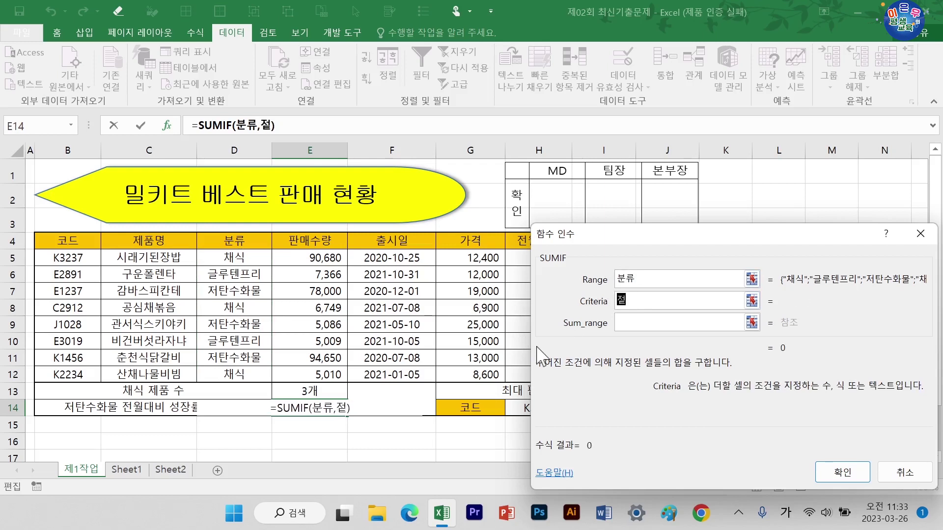
pyautogui.write('탄수화물')
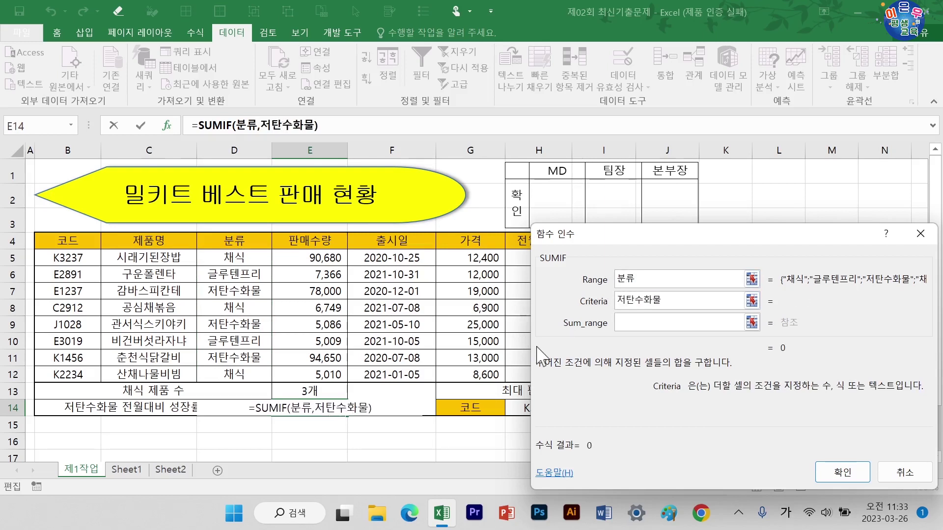
# - Set the 전월대비 cells H5:H12 as the SUMIF sum range and complete the formula
pyautogui.click(630, 325)
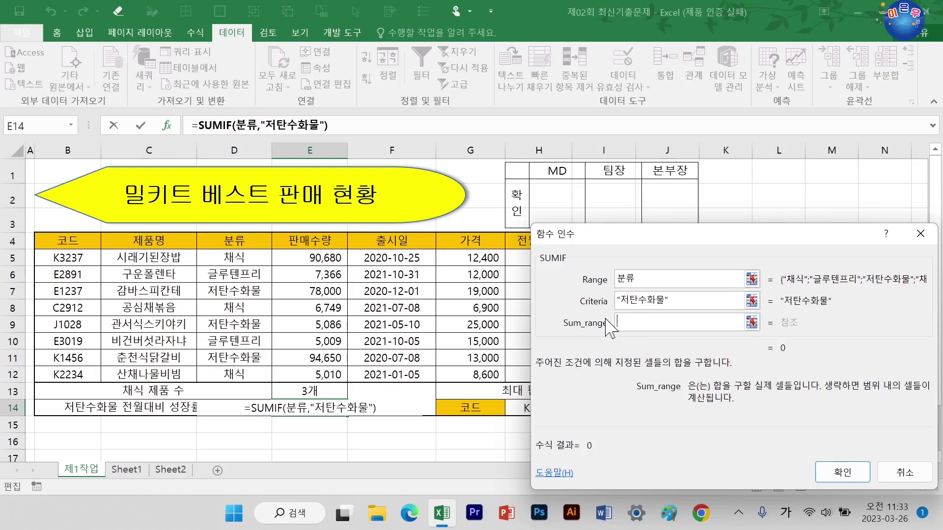
pyautogui.moveTo(612, 244); pyautogui.dragTo(662, 361)
pyautogui.moveTo(673, 349); pyautogui.dragTo(669, 238)
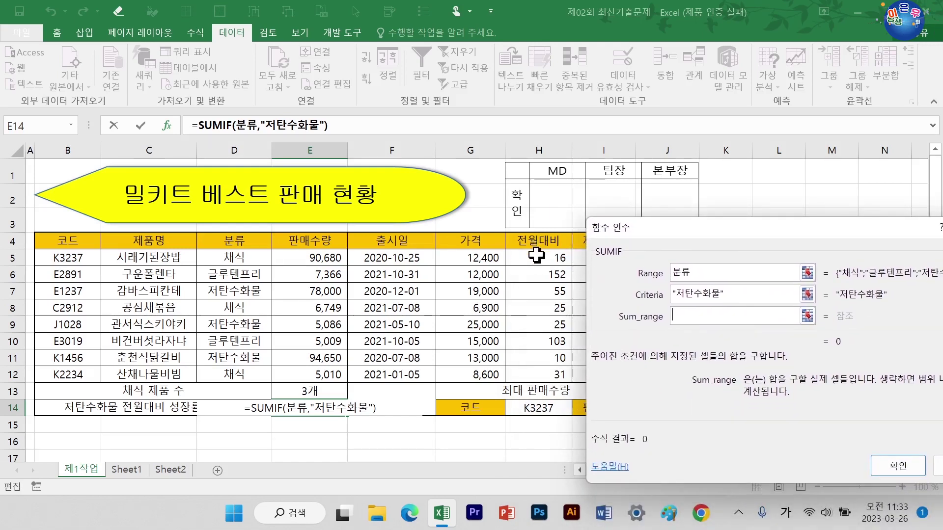
pyautogui.moveTo(536, 255); pyautogui.dragTo(530, 367)
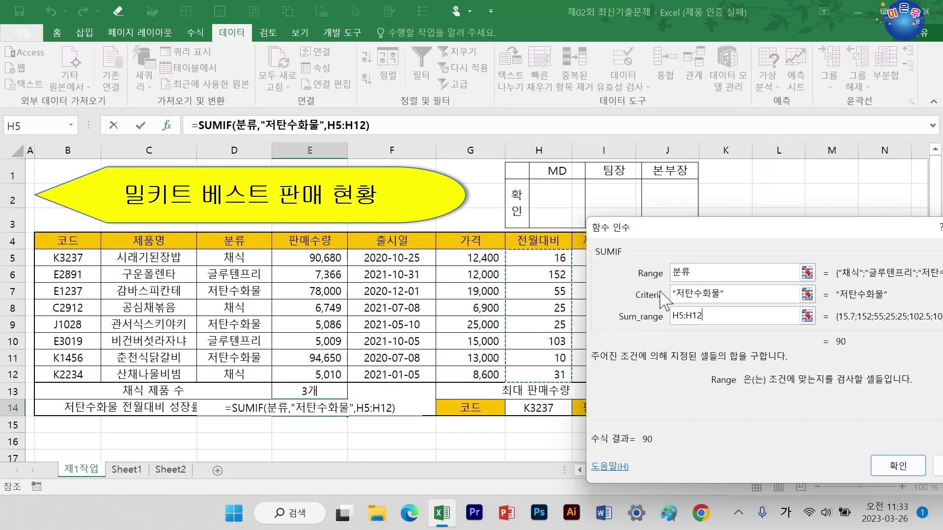
pyautogui.click(903, 466)
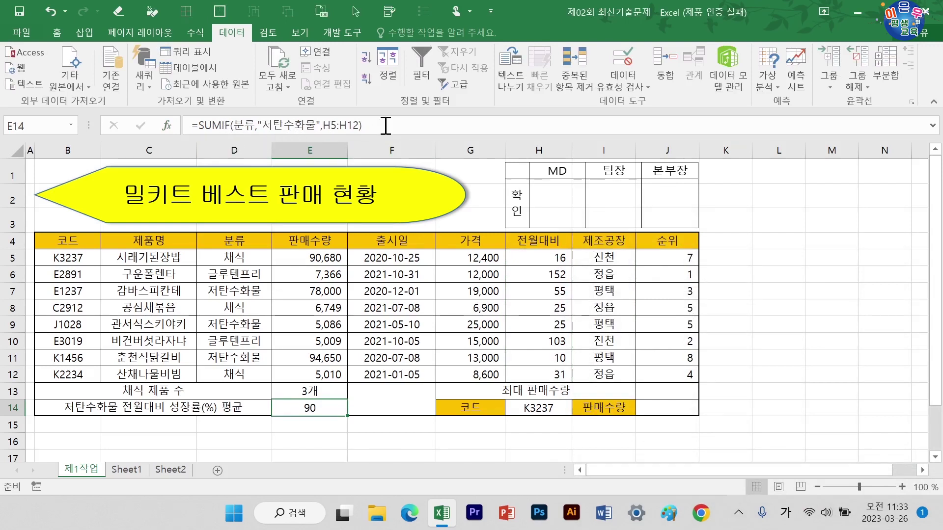
# - Extend the E14 formula with a division by COUNTIF, using the 분류 cells D5:D12 as the COUNTIF range
pyautogui.click(361, 122)
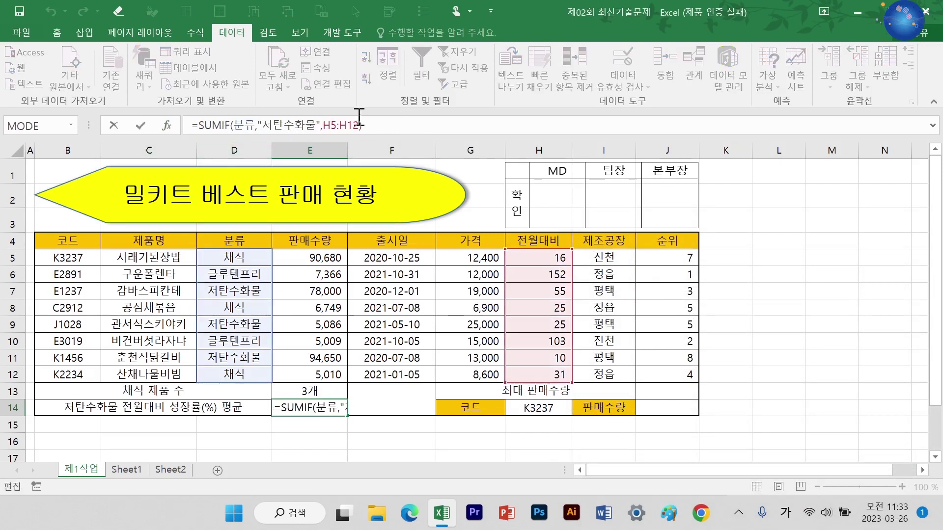
pyautogui.write('/')
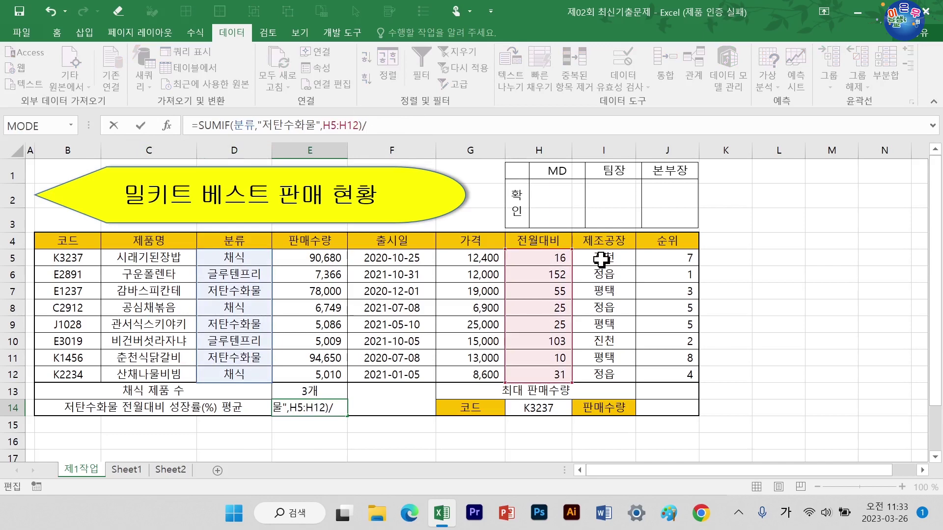
pyautogui.write('CO')
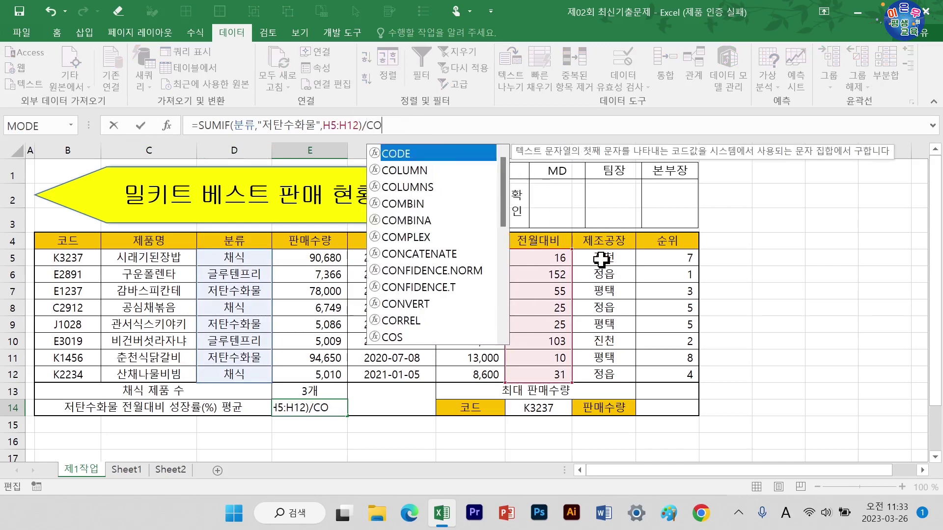
pyautogui.write('UNTIF(')
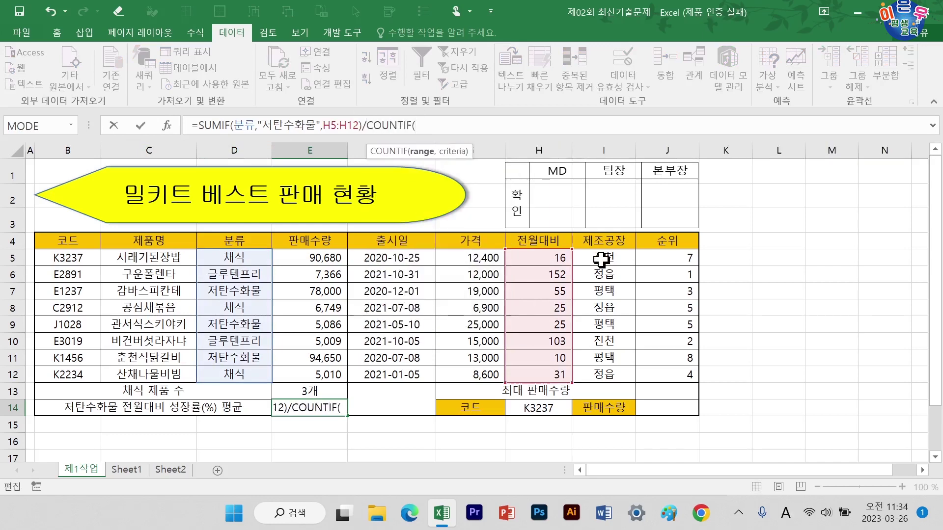
pyautogui.click(168, 125)
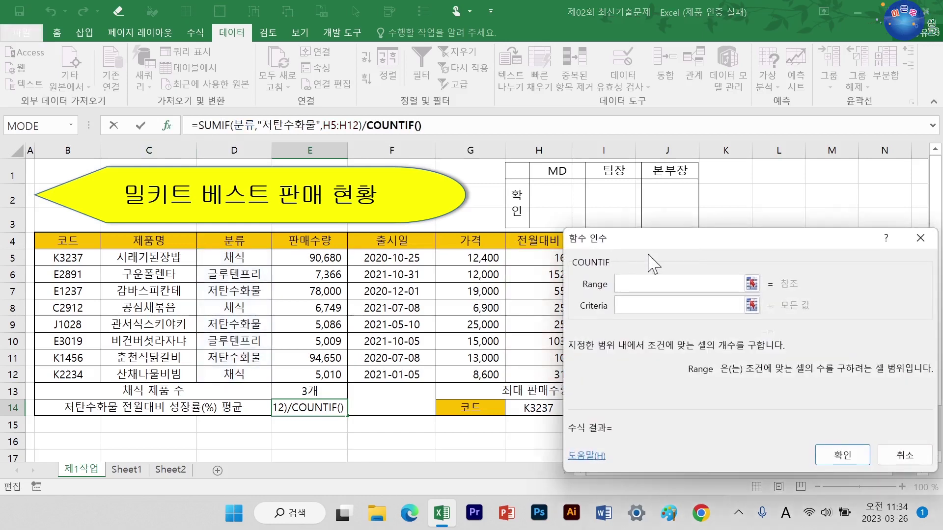
pyautogui.moveTo(656, 256); pyautogui.dragTo(615, 317)
pyautogui.moveTo(249, 258); pyautogui.dragTo(248, 377)
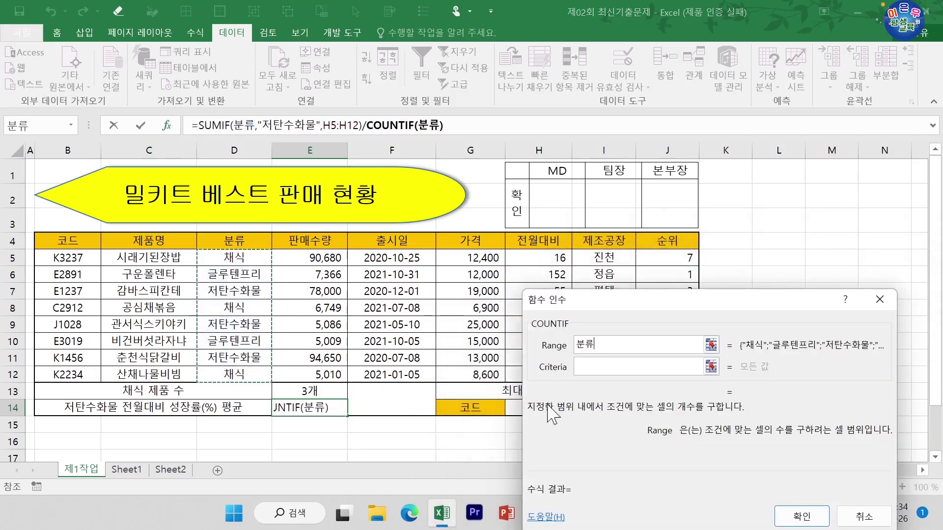
# - Set the COUNTIF criteria to 저탄수화물 and complete the average formula in E14
pyautogui.click(592, 367)
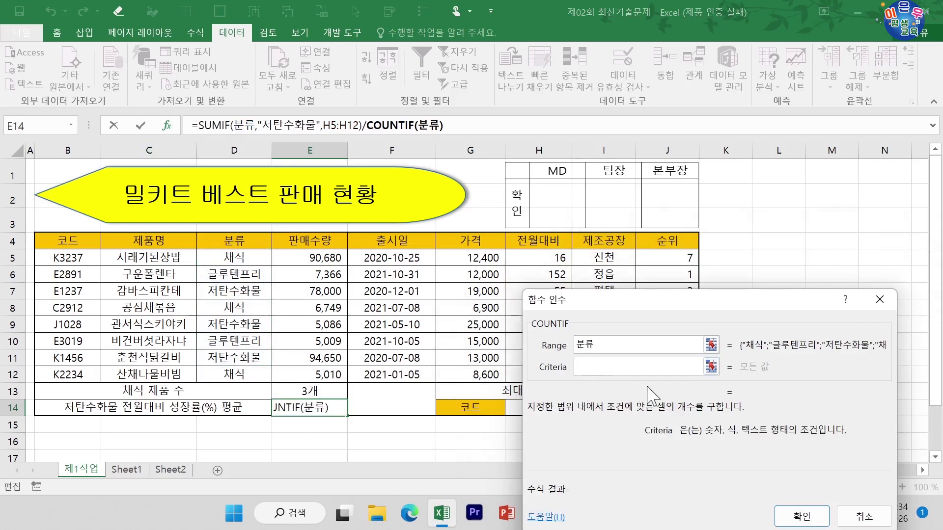
pyautogui.write('WJ')
pyautogui.press('BackSpace')
pyautogui.press('BackSpace')
pyautogui.write('ㅈ')
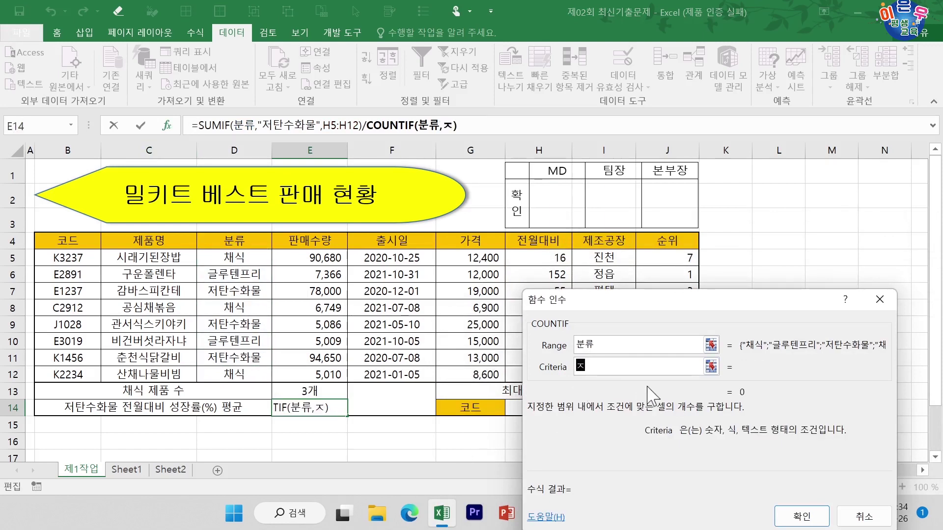
pyautogui.write('탄수화물')
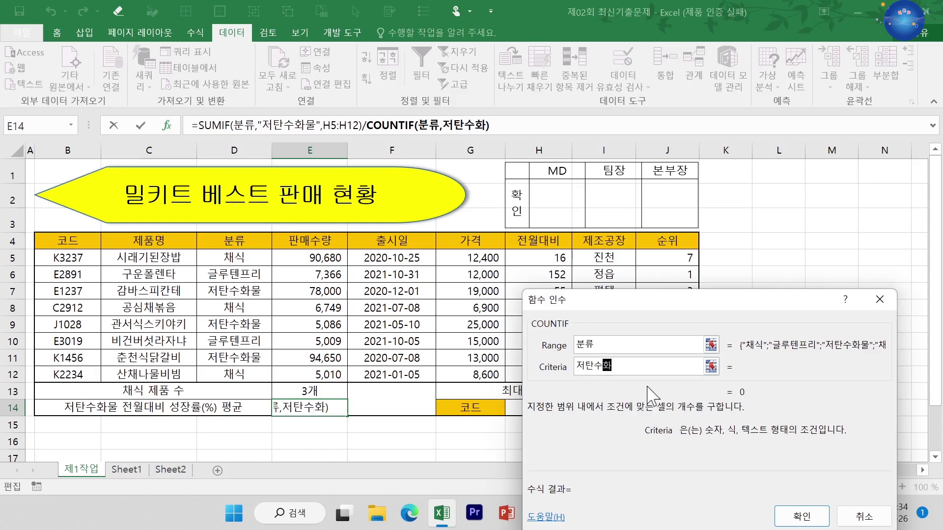
pyautogui.click(802, 516)
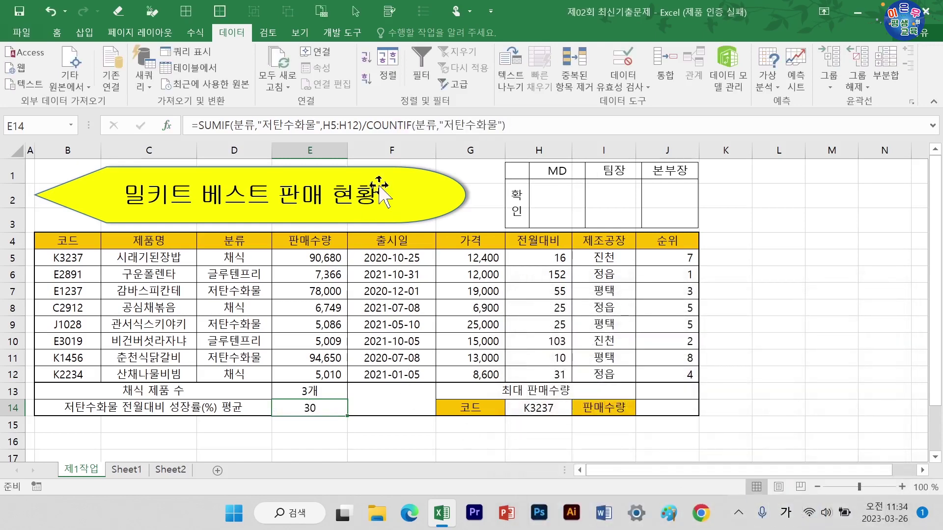
# - Auto-fit the height of header row 4 to its two-line column titles
pyautogui.click(559, 241)
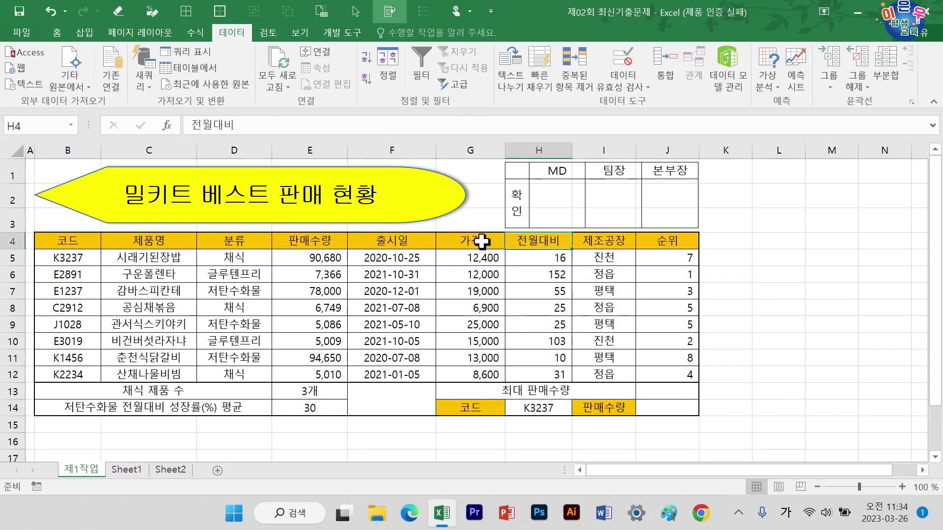
pyautogui.doubleClick(11, 248)
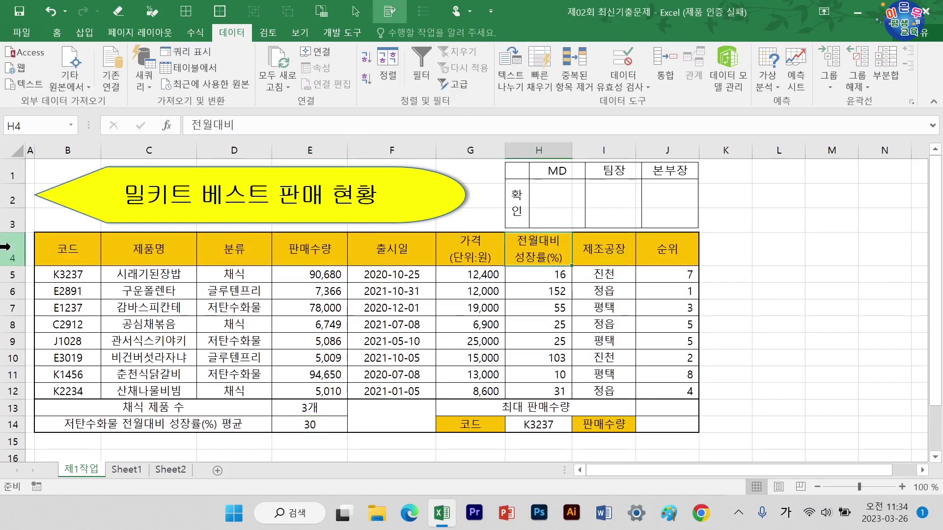
# - Show the 전월대비 성장률(%) values in H5:H12 with one decimal place
pyautogui.moveTo(552, 276); pyautogui.dragTo(547, 388)
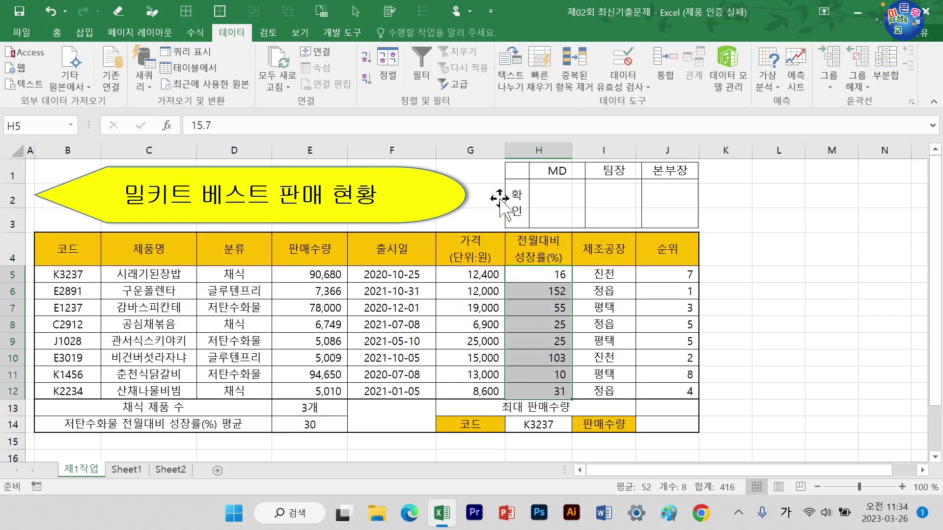
pyautogui.click(57, 33)
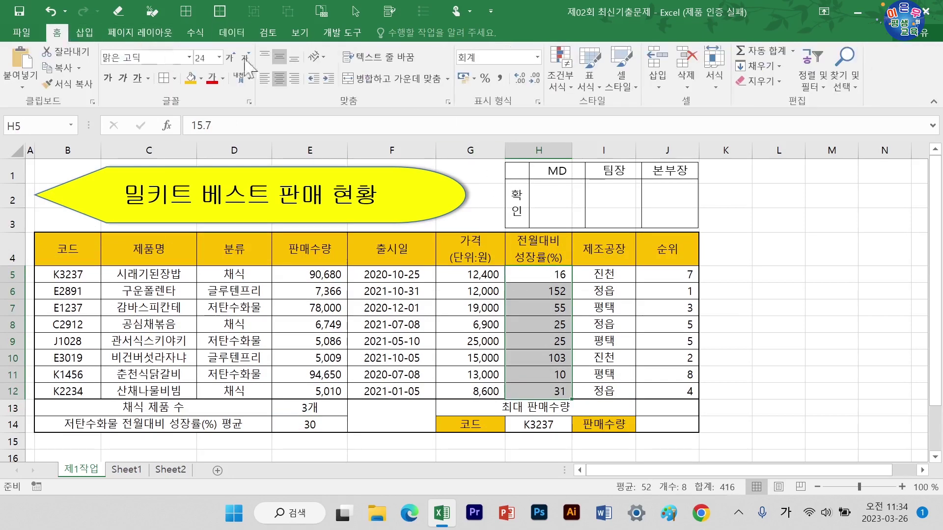
pyautogui.click(527, 78)
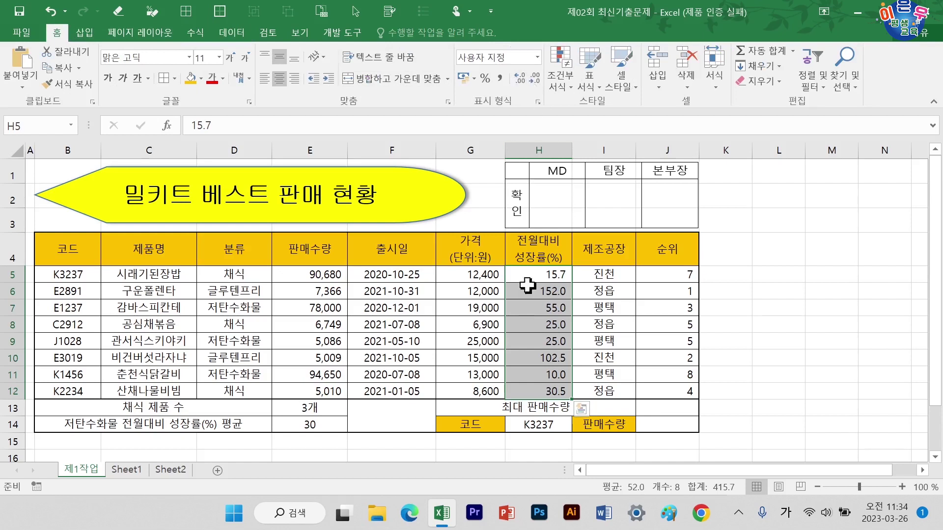
pyautogui.click(541, 308)
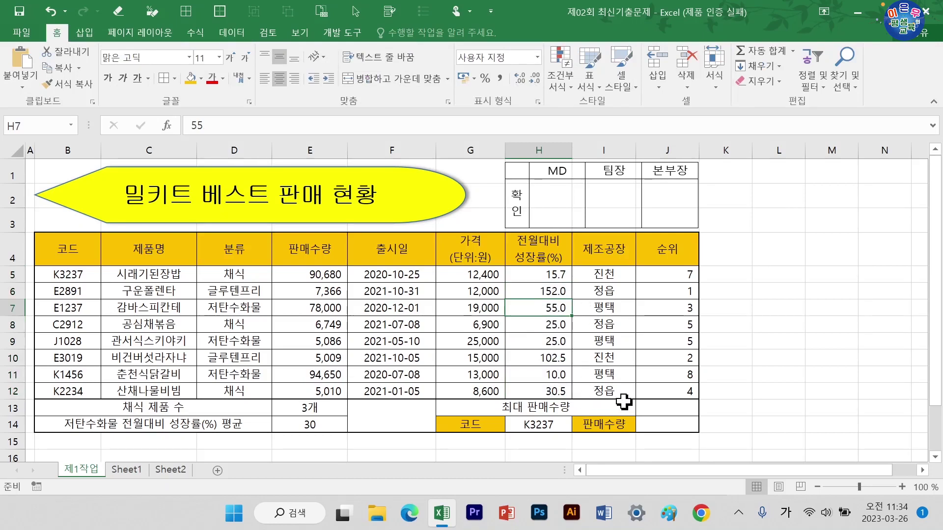
pyautogui.click(651, 407)
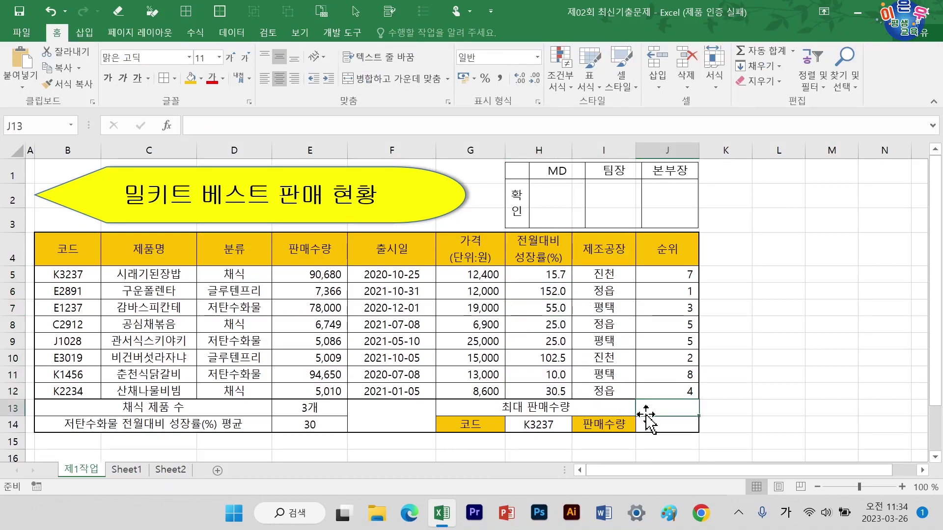
pyautogui.write('=')
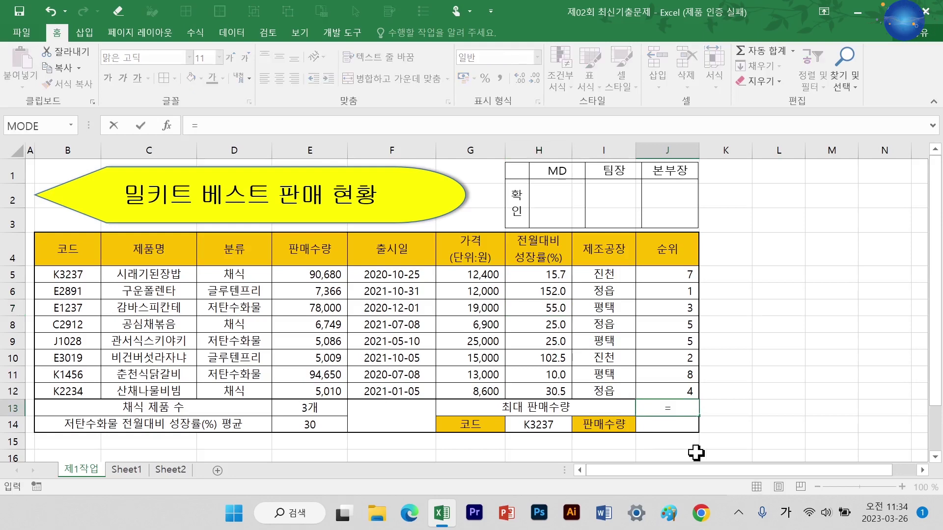
pyautogui.write('M')
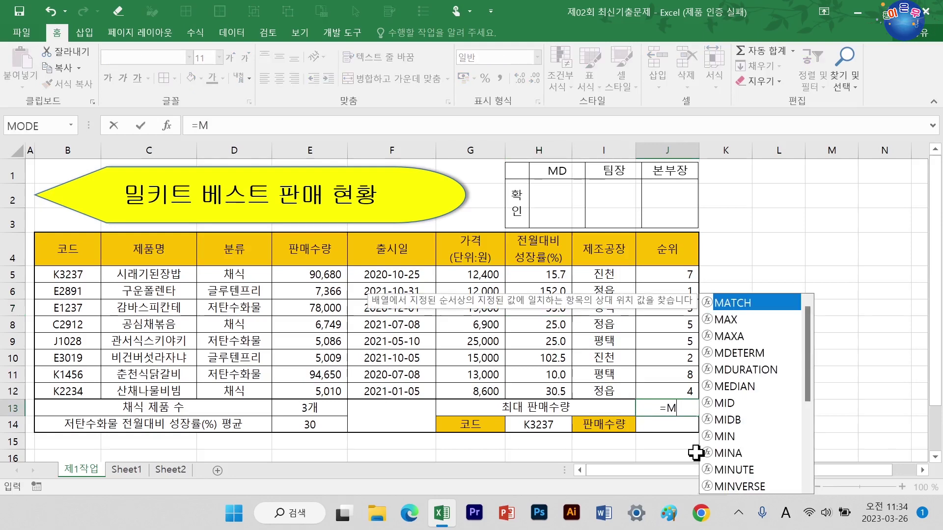
pyautogui.write('AX')
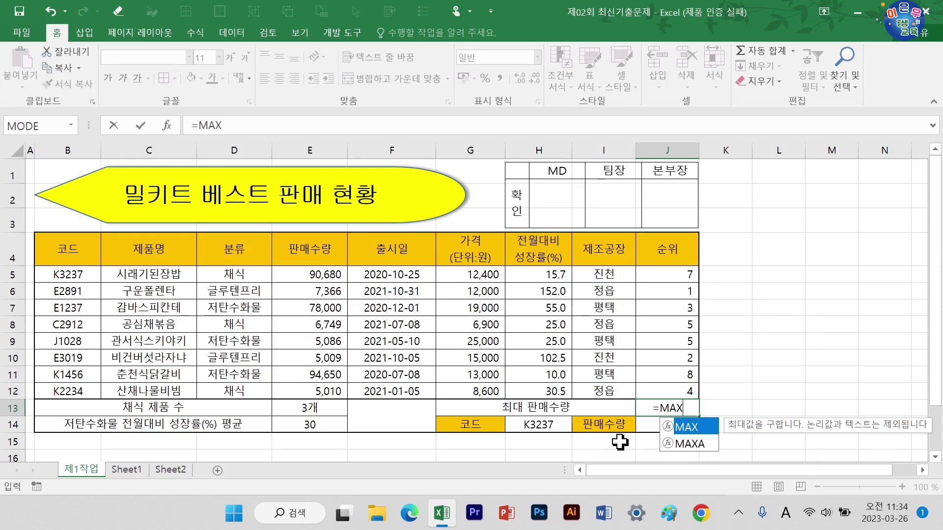
pyautogui.hotkey('shift', 'F3')
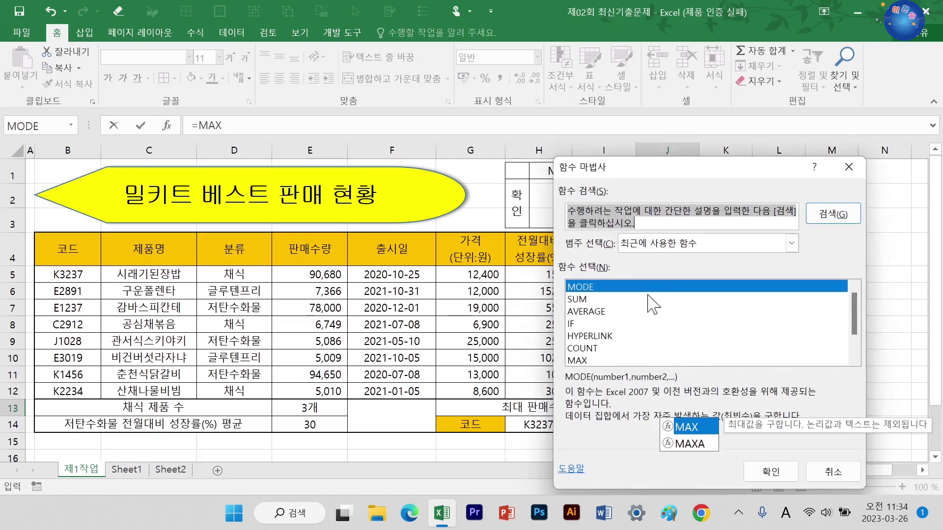
pyautogui.press('Escape')
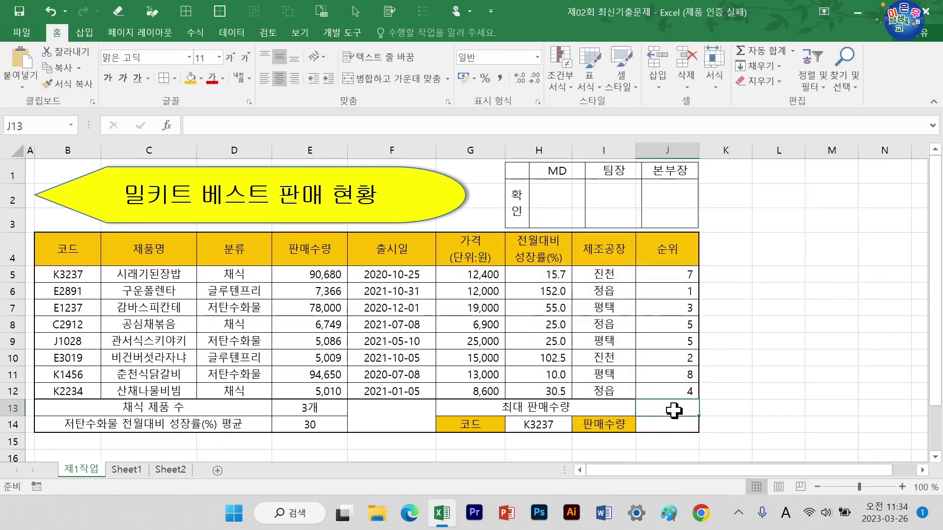
# - Calculate the 최대 판매수량 in J13 with MAX over the 판매수량 cells E5:E12
pyautogui.click(792, 50)
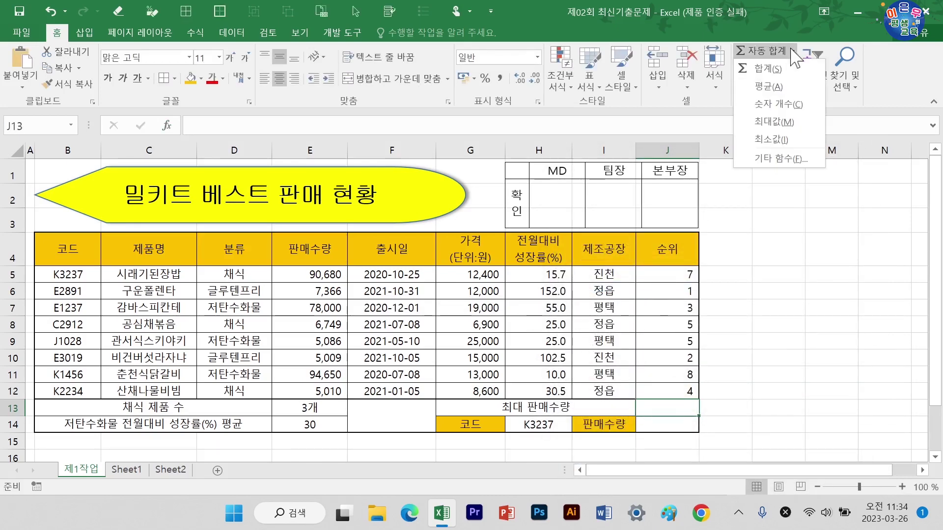
pyautogui.click(774, 122)
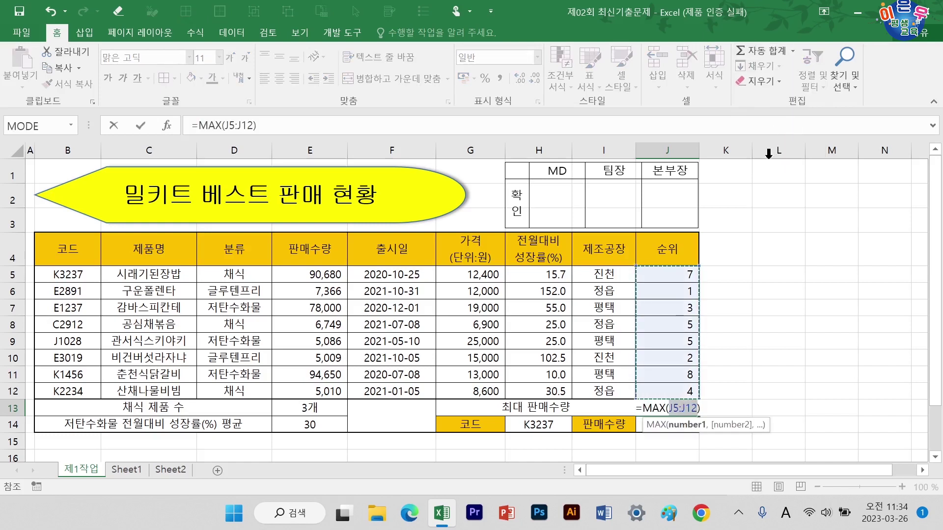
pyautogui.moveTo(322, 274); pyautogui.dragTo(323, 381)
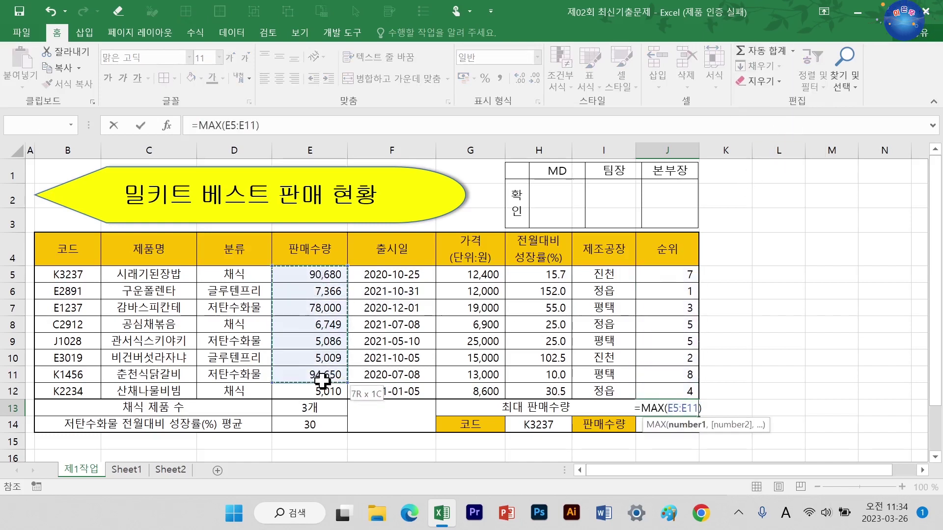
pyautogui.press('Return')
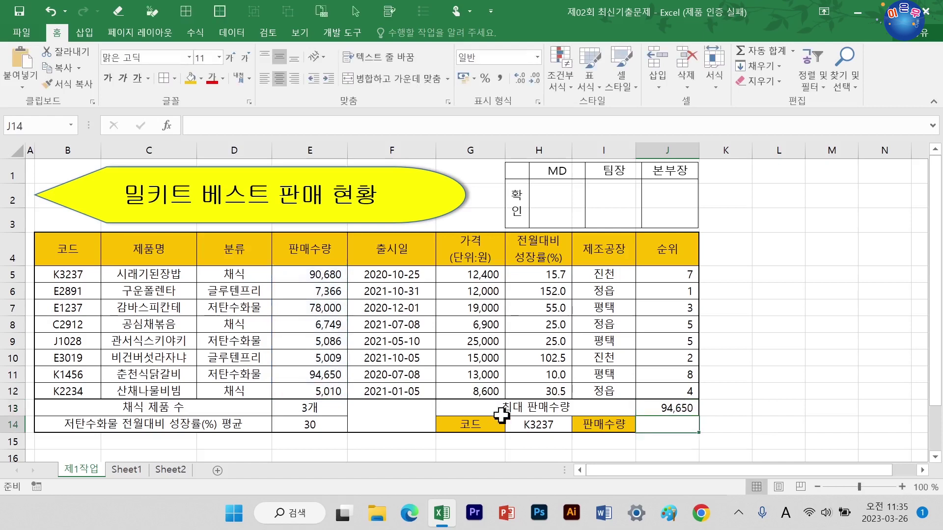
pyautogui.click(648, 401)
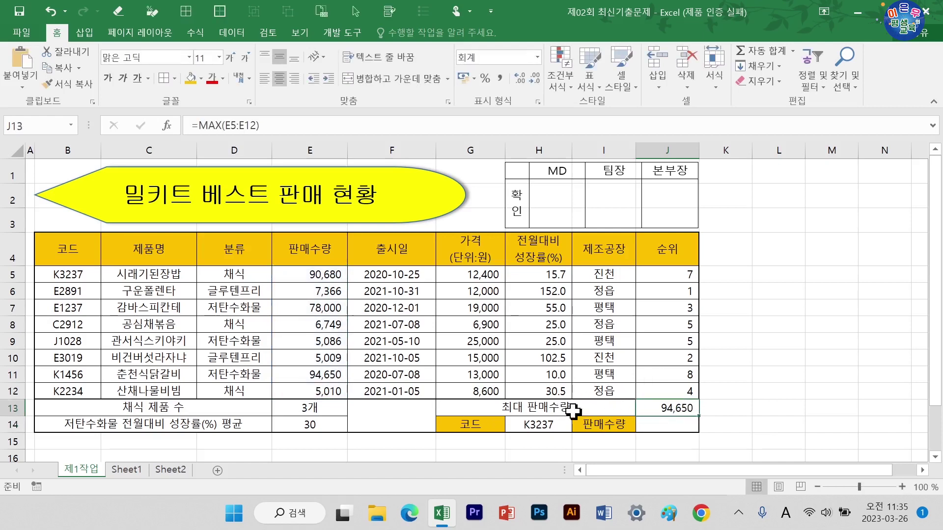
# - Start a VLOOKUP formula in the 판매수량 result cell J14, using the code cell H14 as the lookup value
pyautogui.click(663, 428)
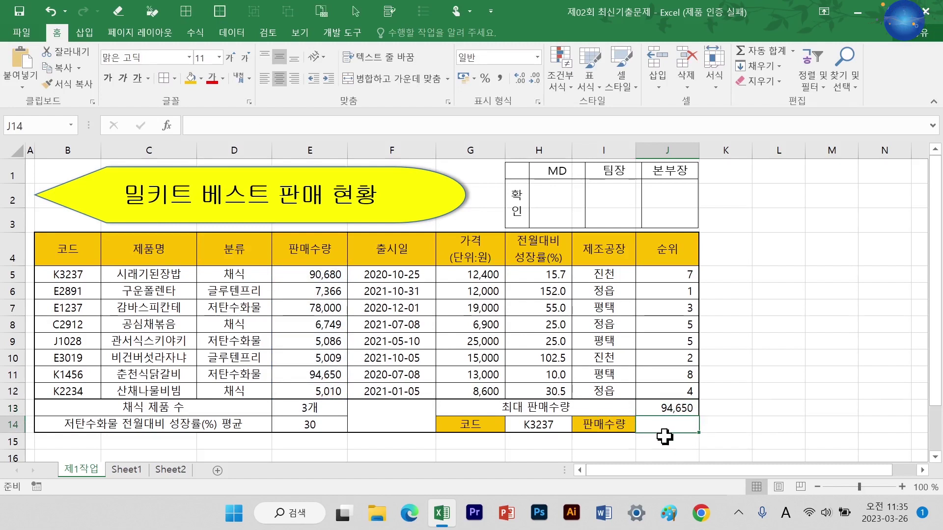
pyautogui.write('=')
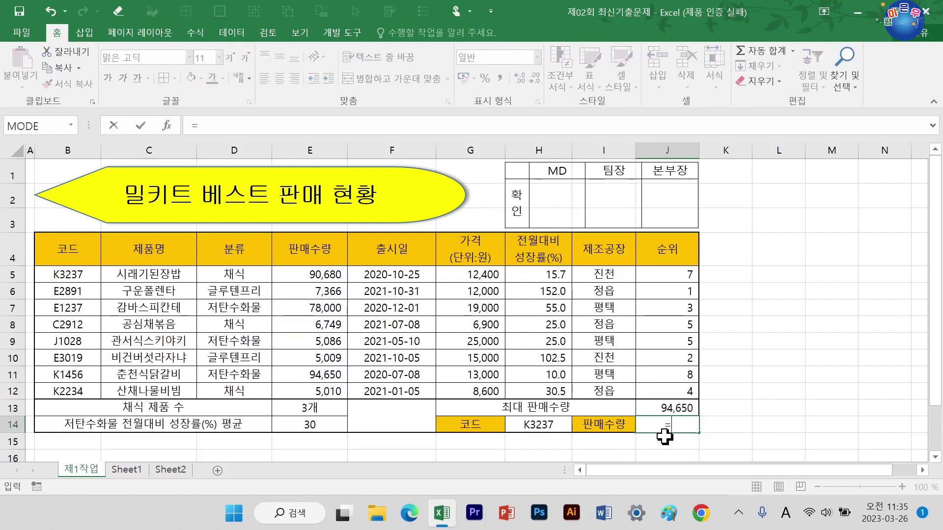
pyautogui.write('VL')
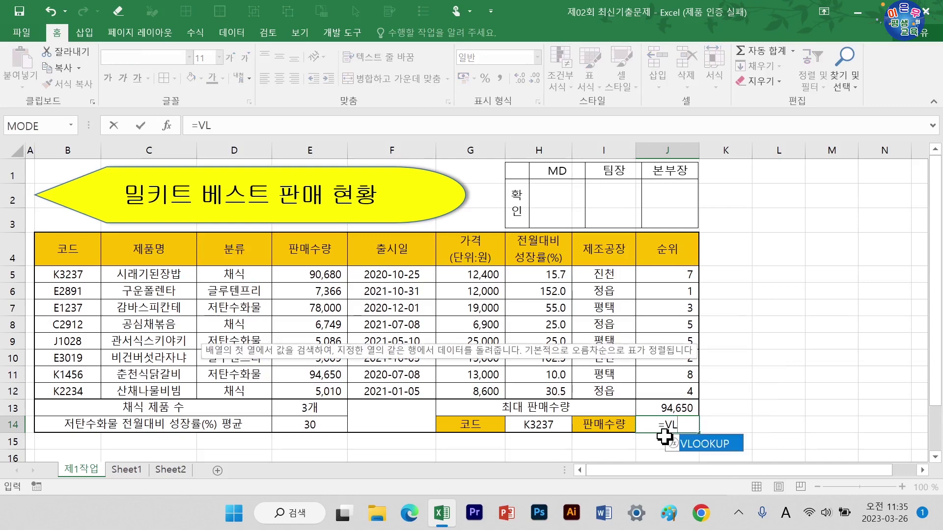
pyautogui.press('Tab')
pyautogui.hotkey('ctrl', 'a')
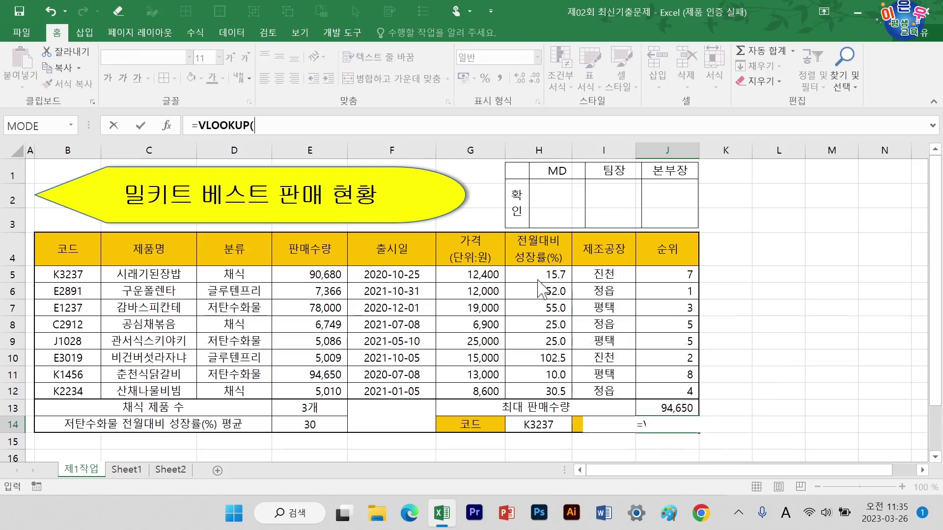
pyautogui.moveTo(618, 186); pyautogui.dragTo(348, 83)
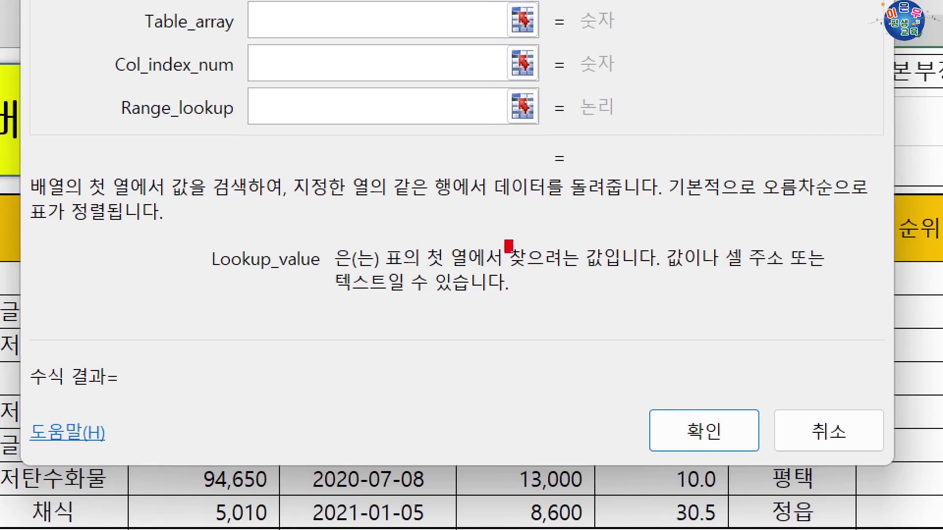
pyautogui.moveTo(506, 241); pyautogui.dragTo(606, 276)
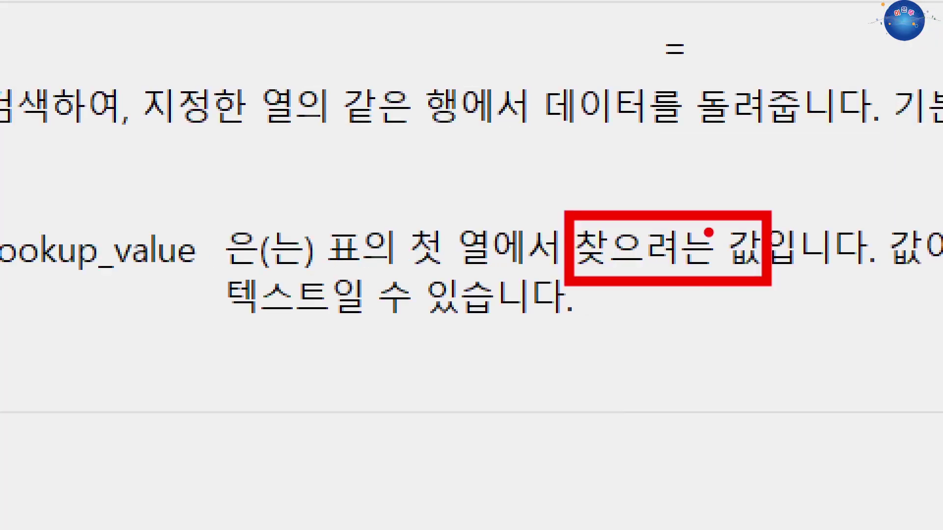
pyautogui.press('Escape')
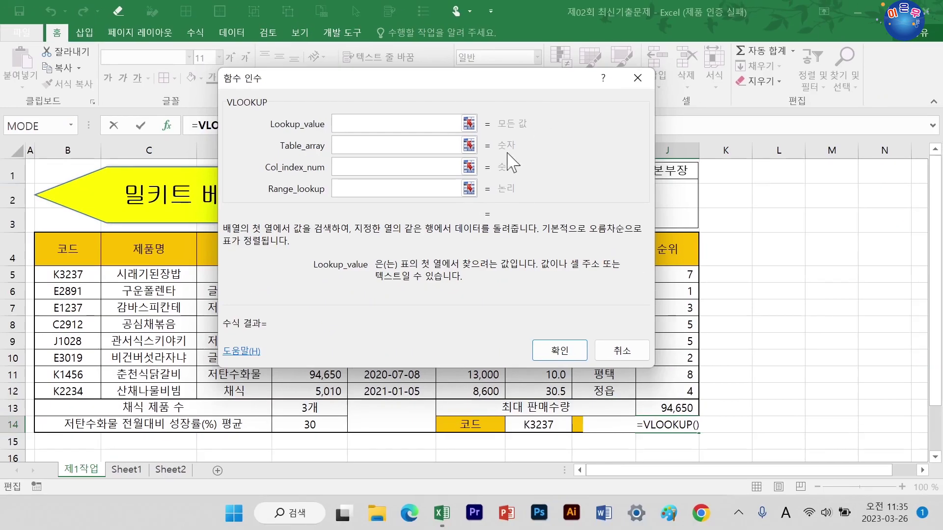
pyautogui.click(538, 425)
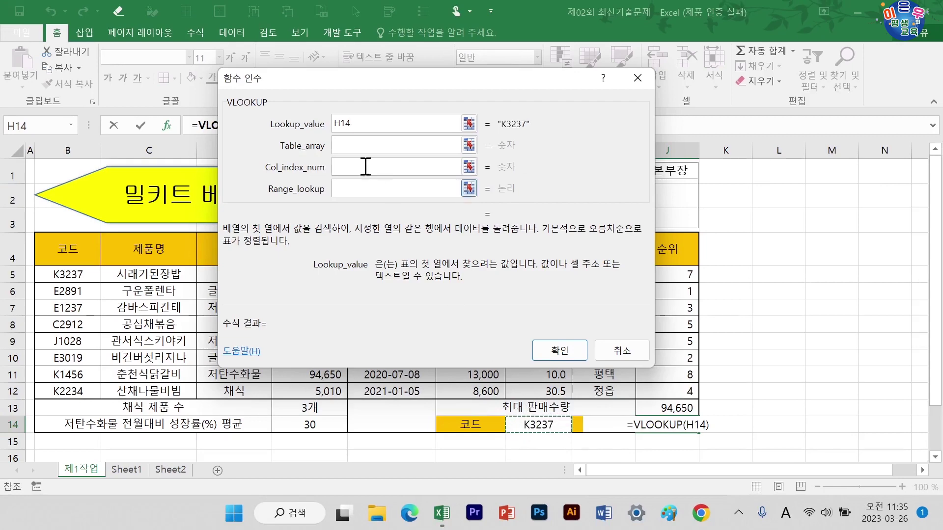
# - Set the VLOOKUP table array to B5:H12 and the column index number to 4
pyautogui.click(348, 144)
pyautogui.moveTo(390, 98); pyautogui.dragTo(735, 94)
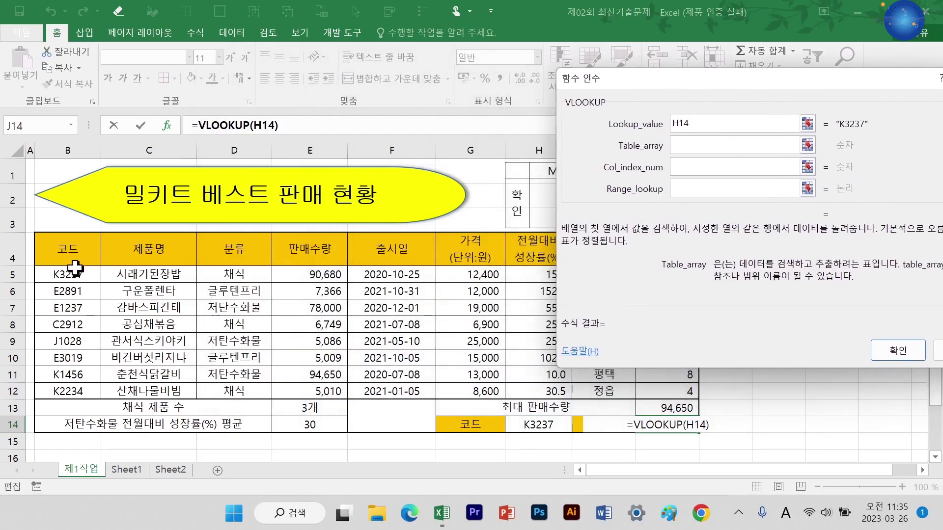
pyautogui.moveTo(76, 269); pyautogui.dragTo(511, 388)
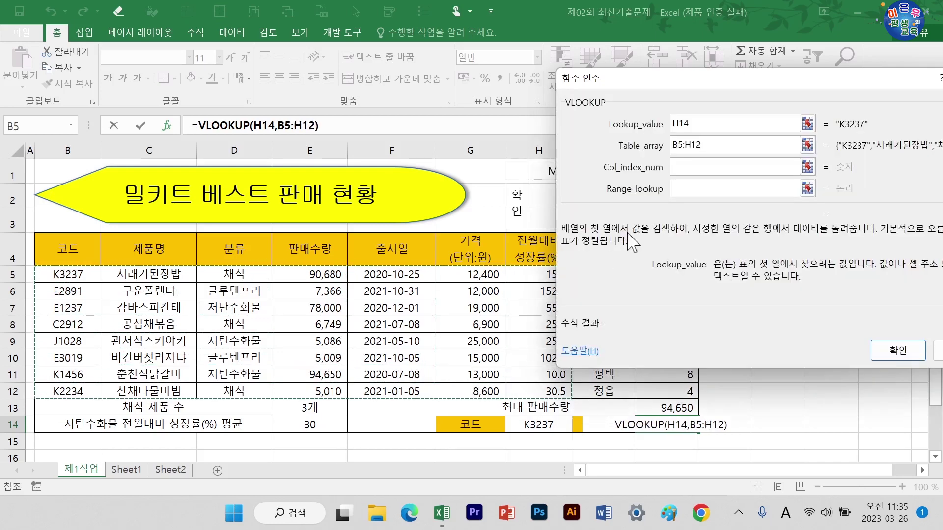
pyautogui.click(705, 168)
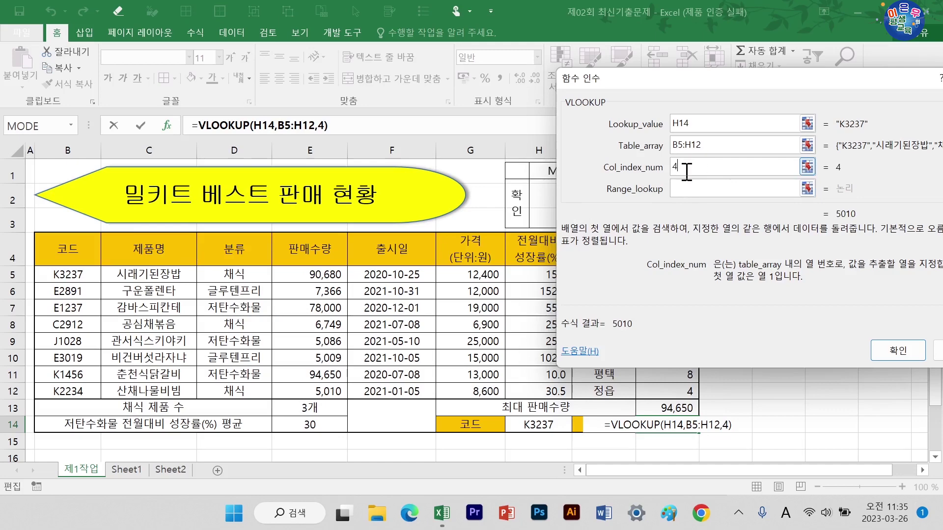
# - Set the VLOOKUP range lookup to 0 for an exact match and complete the J14 formula
pyautogui.moveTo(718, 86); pyautogui.dragTo(517, 58)
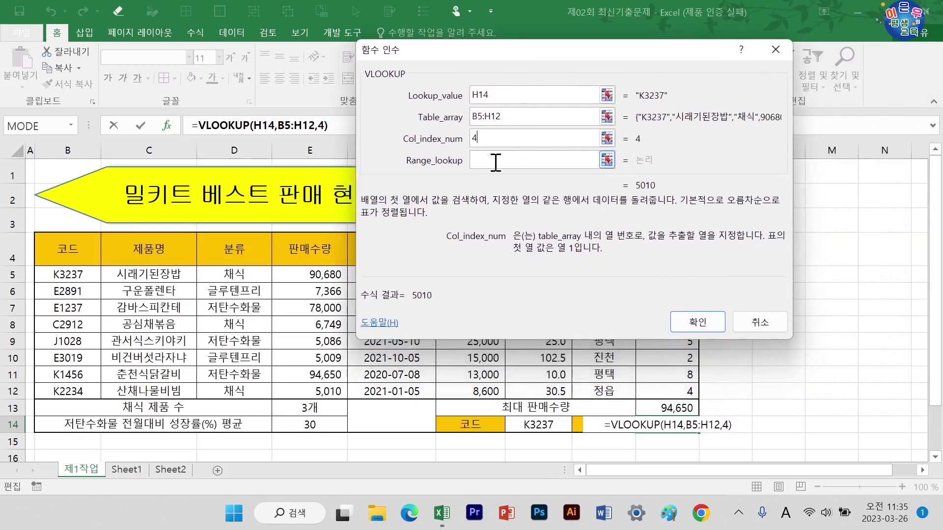
pyautogui.click(496, 163)
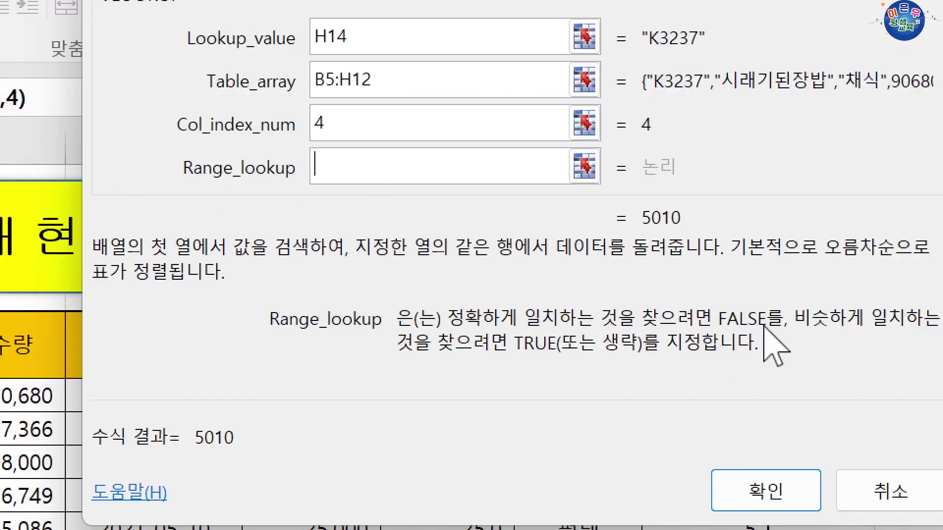
pyautogui.write('0')
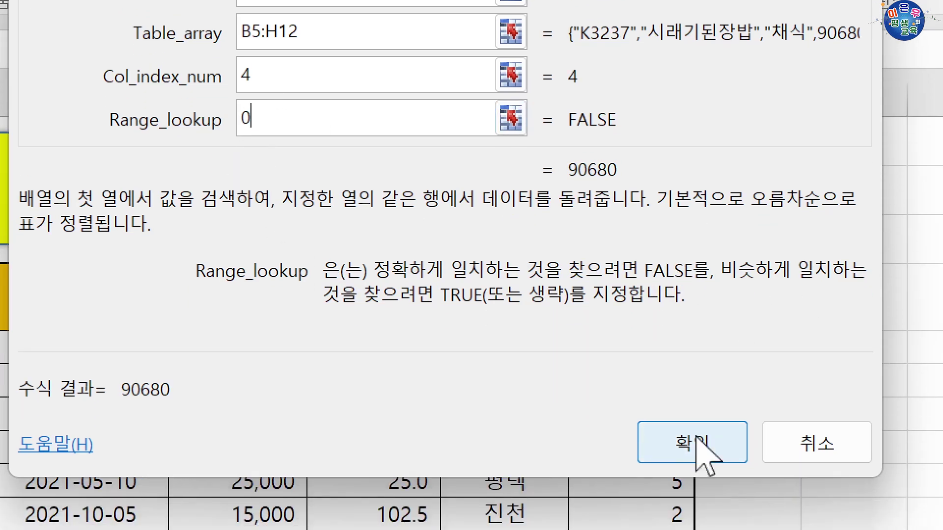
pyautogui.click(691, 448)
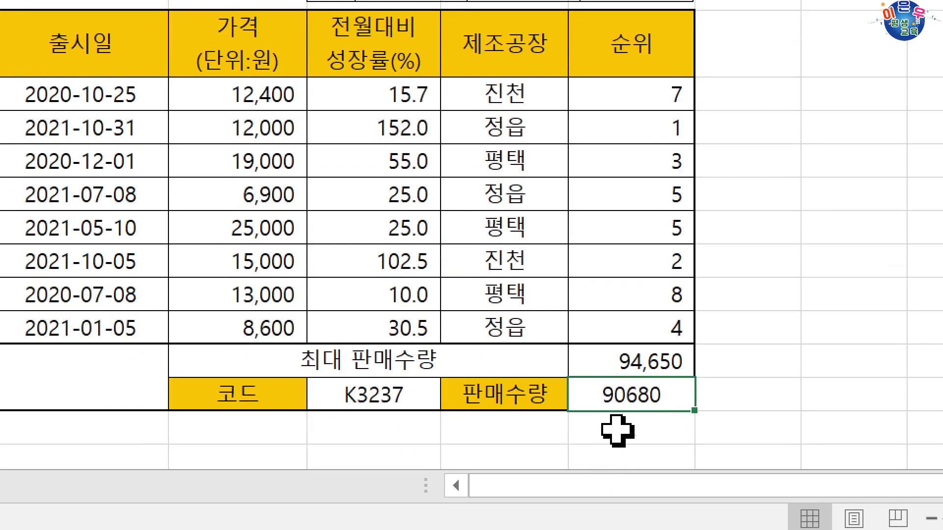
# - Test the lookup by choosing K1456 and J1028 in the H14 code drop-down, and return it to K3237
pyautogui.click(393, 400)
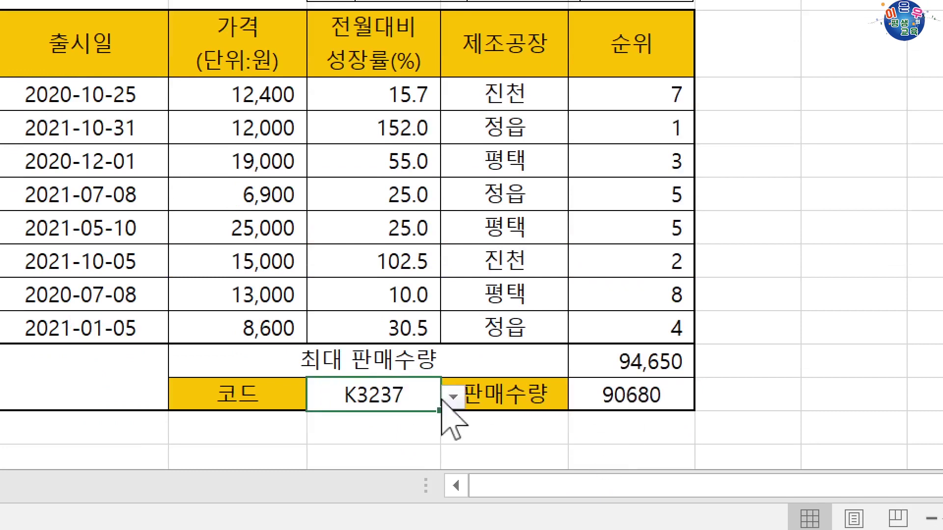
pyautogui.click(451, 398)
pyautogui.click(407, 345)
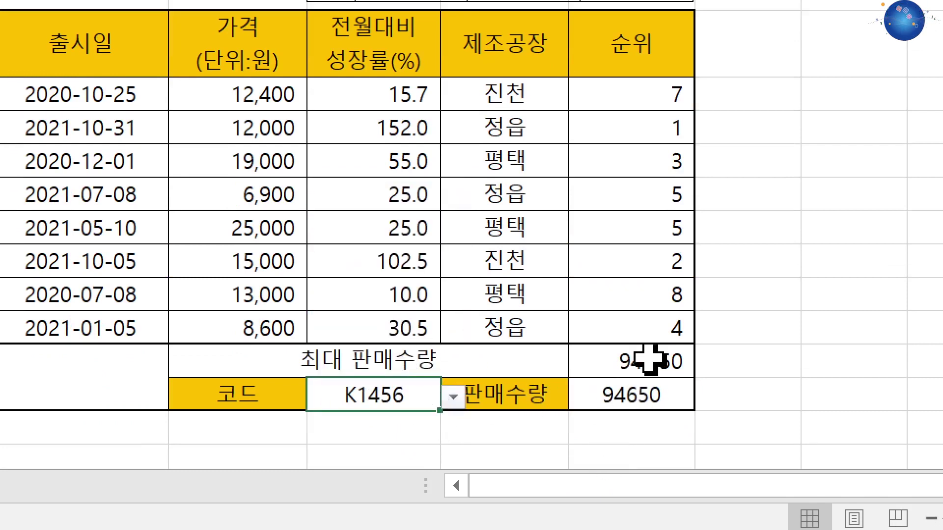
pyautogui.click(453, 397)
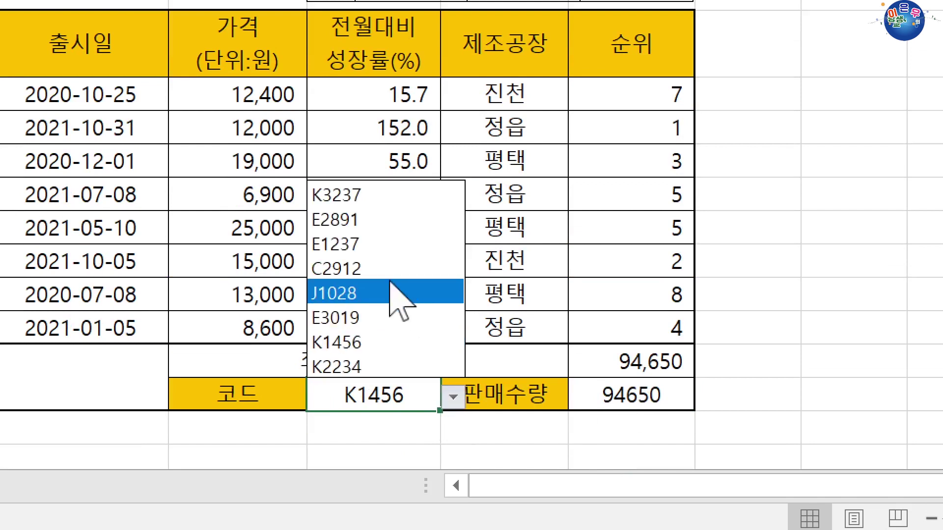
pyautogui.click(449, 289)
pyautogui.click(453, 398)
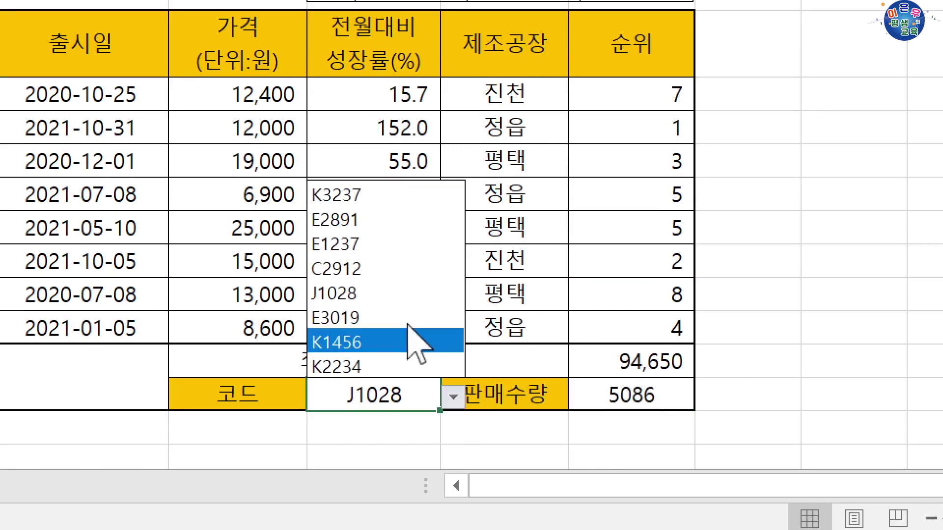
pyautogui.click(363, 194)
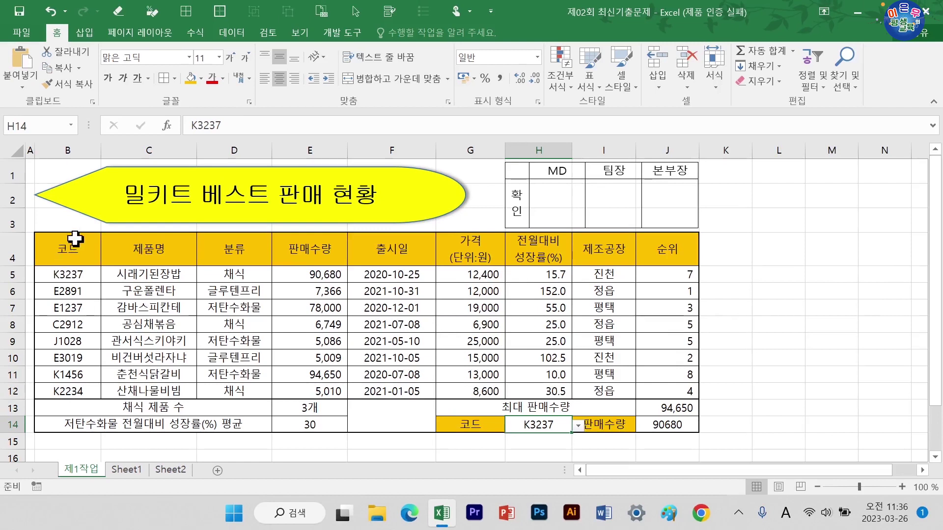
# - Start a new conditional formatting rule for the data rows B5:J12, using the formula-based rule type
pyautogui.moveTo(74, 245); pyautogui.dragTo(622, 253)
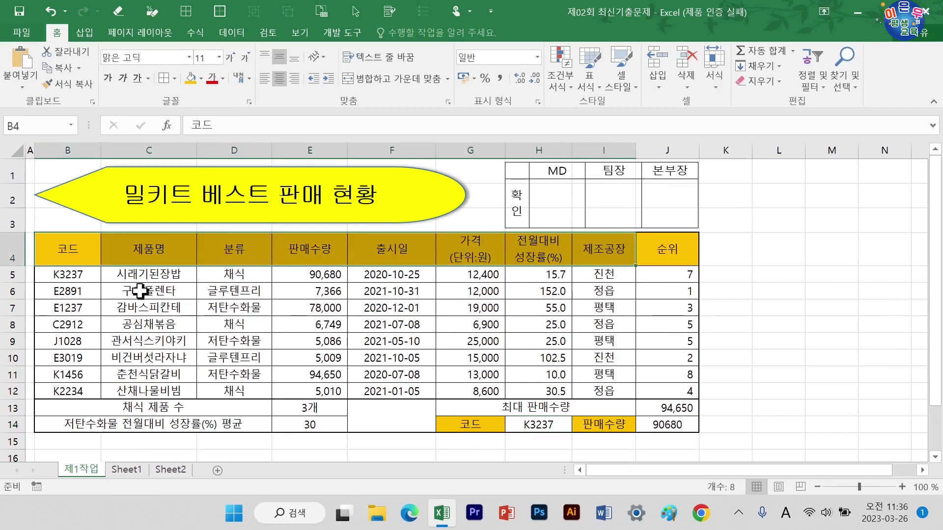
pyautogui.moveTo(75, 275); pyautogui.dragTo(655, 388)
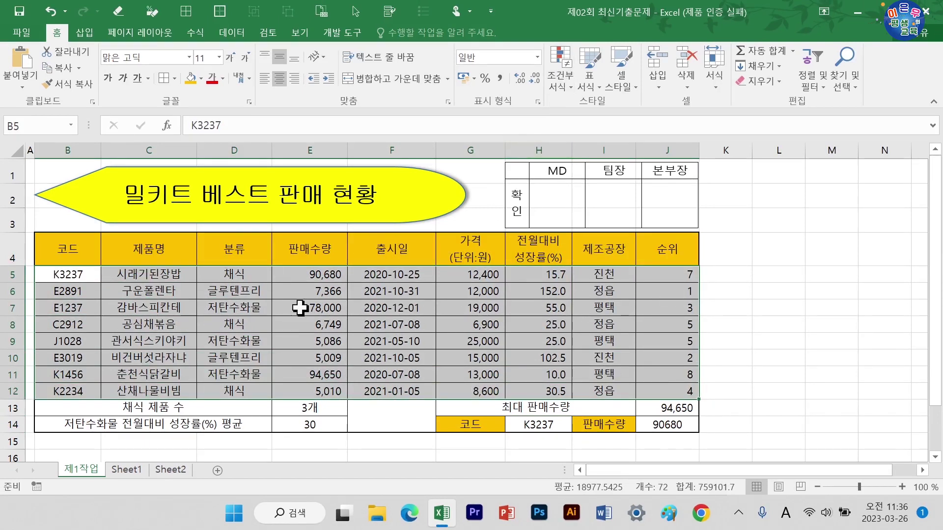
pyautogui.click(570, 61)
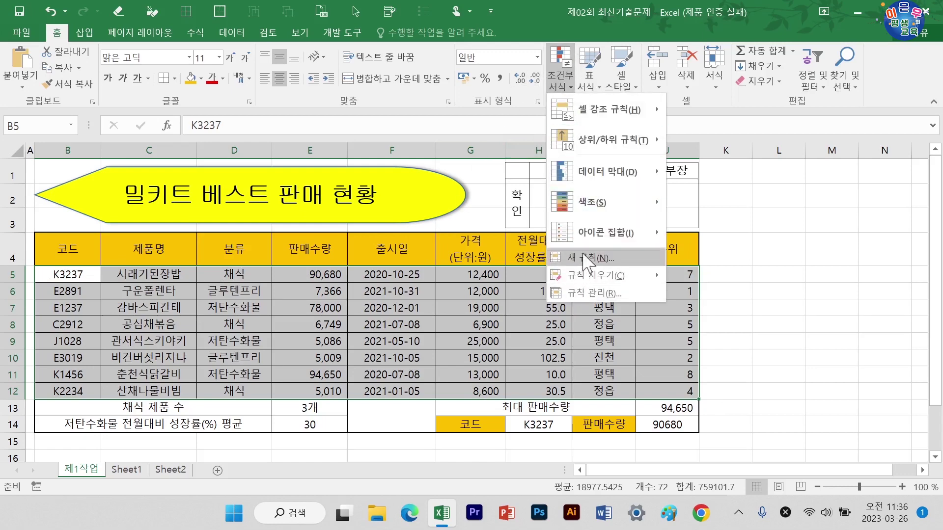
pyautogui.click(587, 258)
pyautogui.click(442, 184)
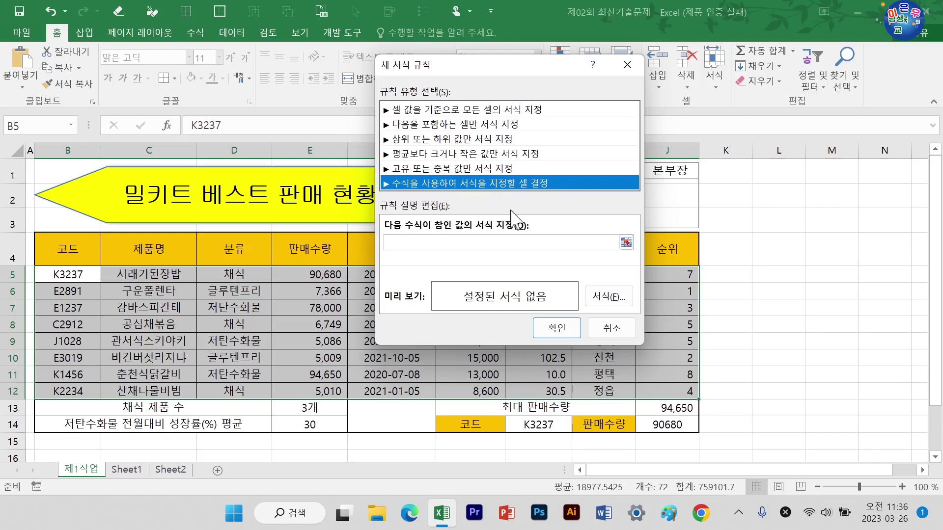
# - Set the rule's condition to =$E5>=90000, referencing the 판매수량 column with the column fixed
pyautogui.click(441, 245)
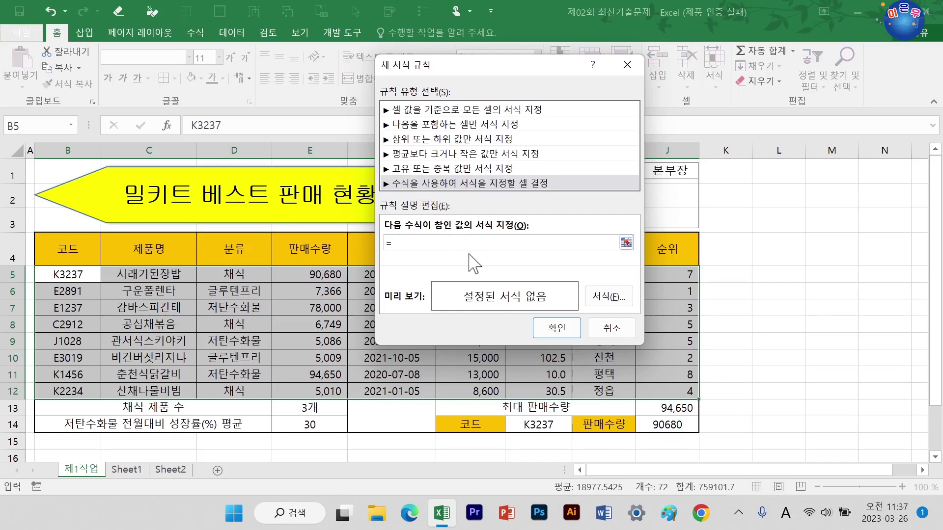
pyautogui.moveTo(502, 74); pyautogui.dragTo(709, 80)
pyautogui.click(319, 276)
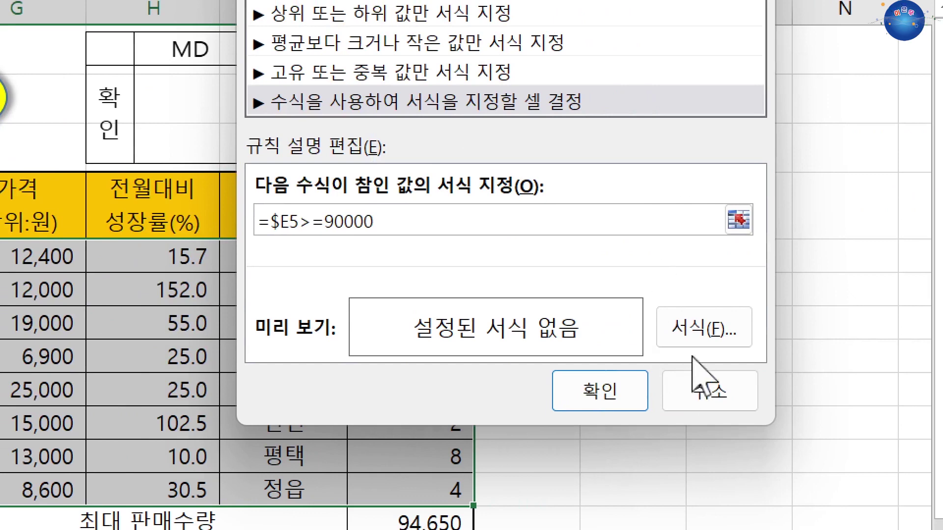
# - Format matching rows with 굵게 font style and standard blue font color, apply the conditional formatting rule, and deselect the data range
pyautogui.click(705, 334)
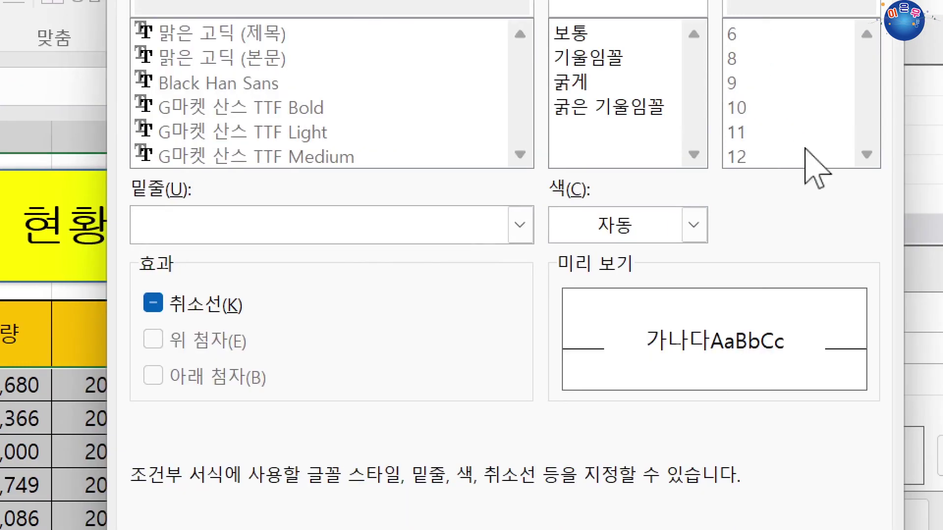
pyautogui.click(575, 82)
pyautogui.click(693, 225)
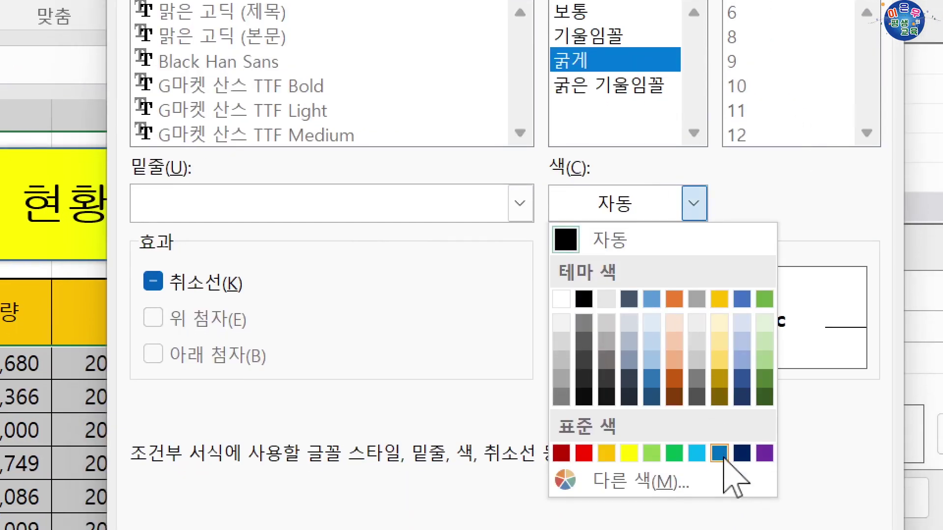
pyautogui.click(720, 453)
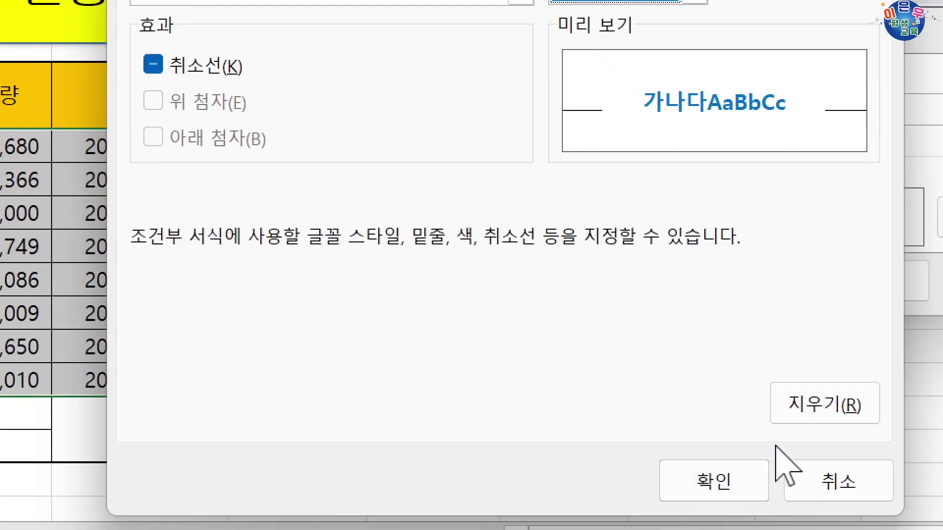
pyautogui.click(722, 467)
pyautogui.click(867, 269)
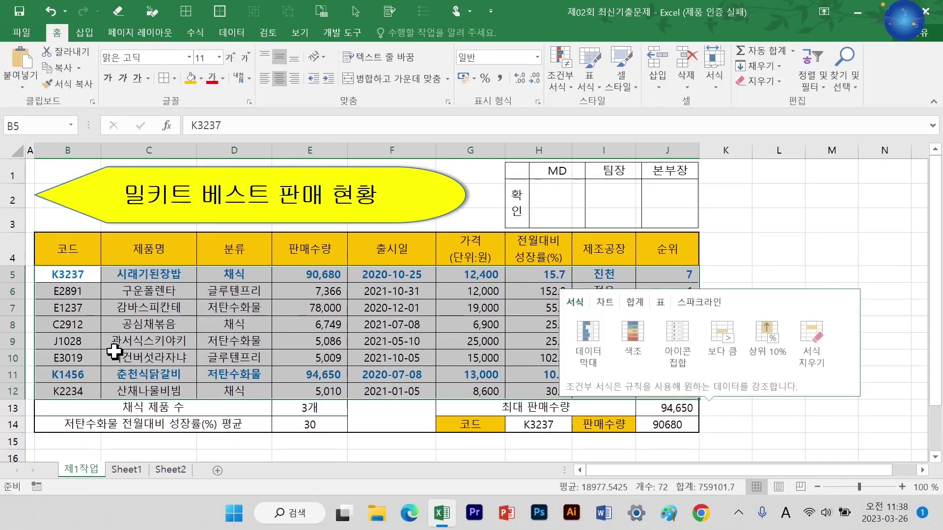
pyautogui.moveTo(147, 339); pyautogui.dragTo(149, 345)
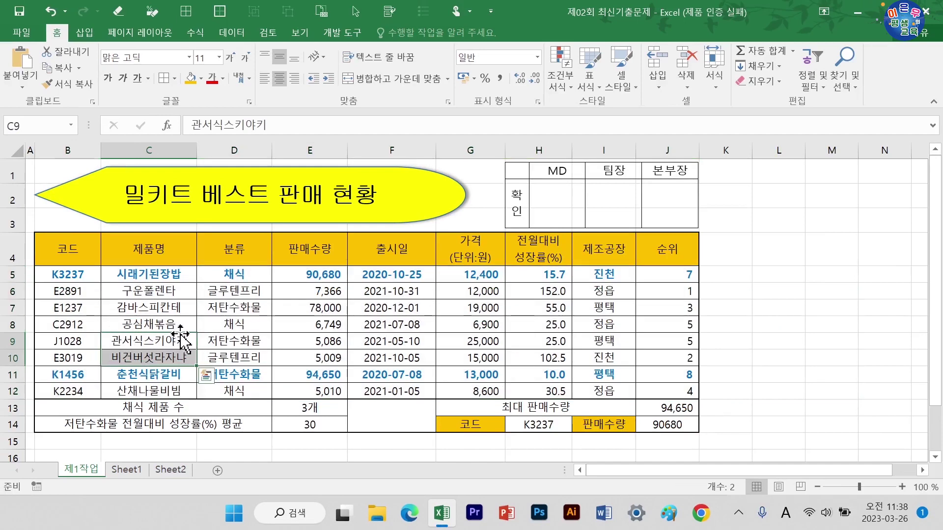
pyautogui.click(127, 314)
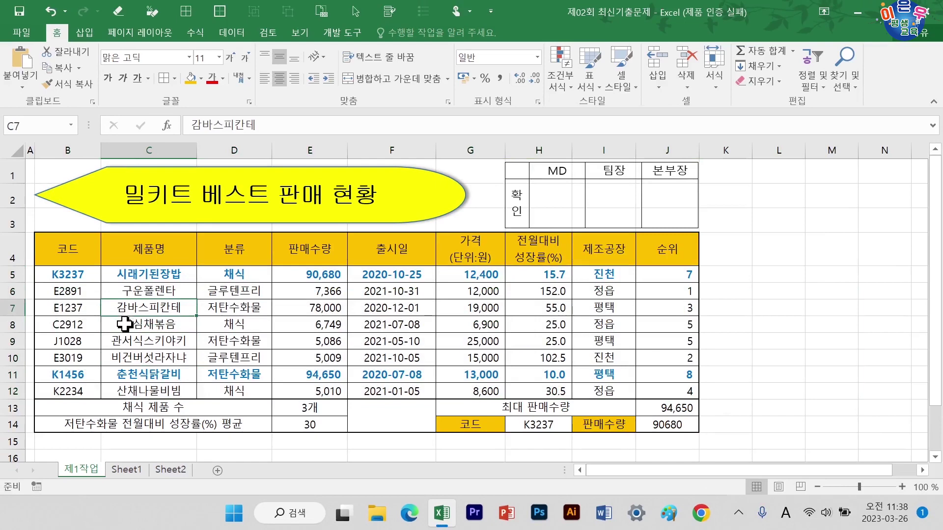